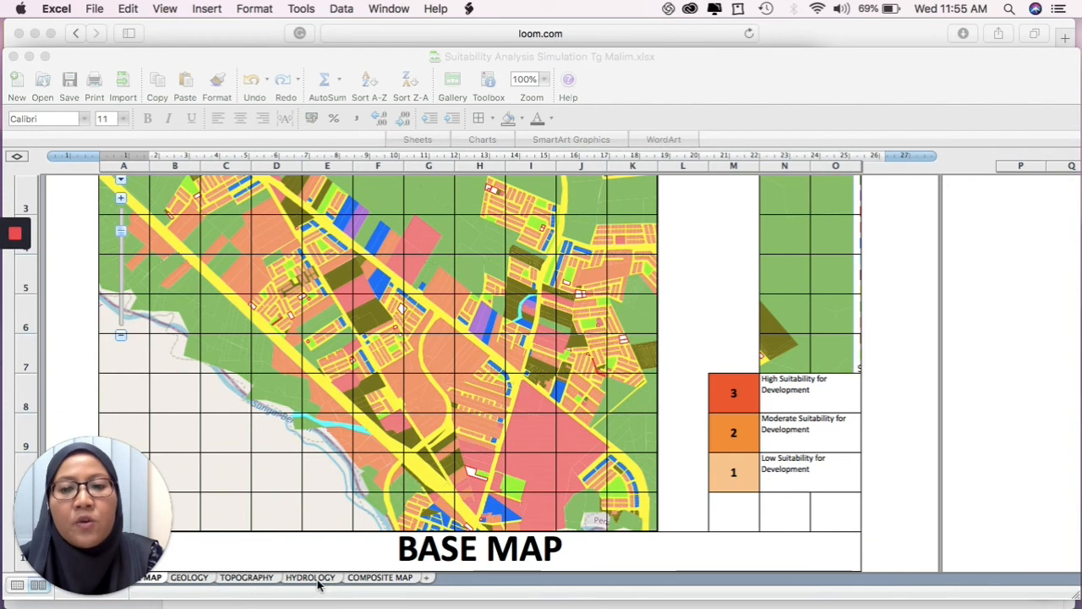
# - Show the COMPOSITE MAP sheet of the suitability analysis workbook
pyautogui.click(380, 580)
pyautogui.click(380, 577)
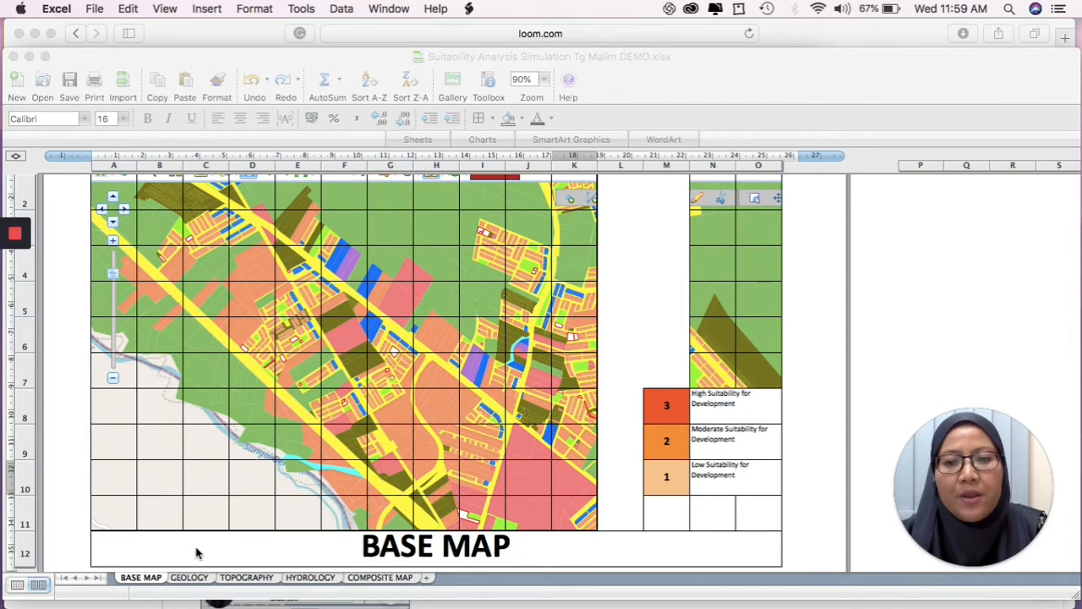
# - On the GEOLOGY sheet, fill A7:B7, A8:C8, A9:D9, A10:E10 and A11:F11 with the light orange used for low suitability
pyautogui.click(194, 578)
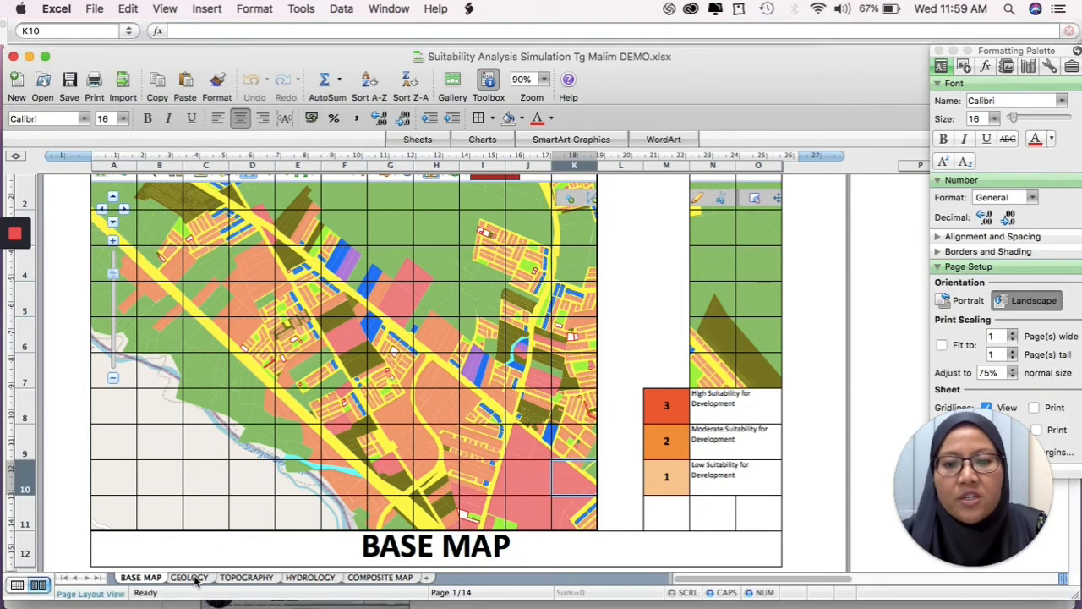
pyautogui.click(194, 578)
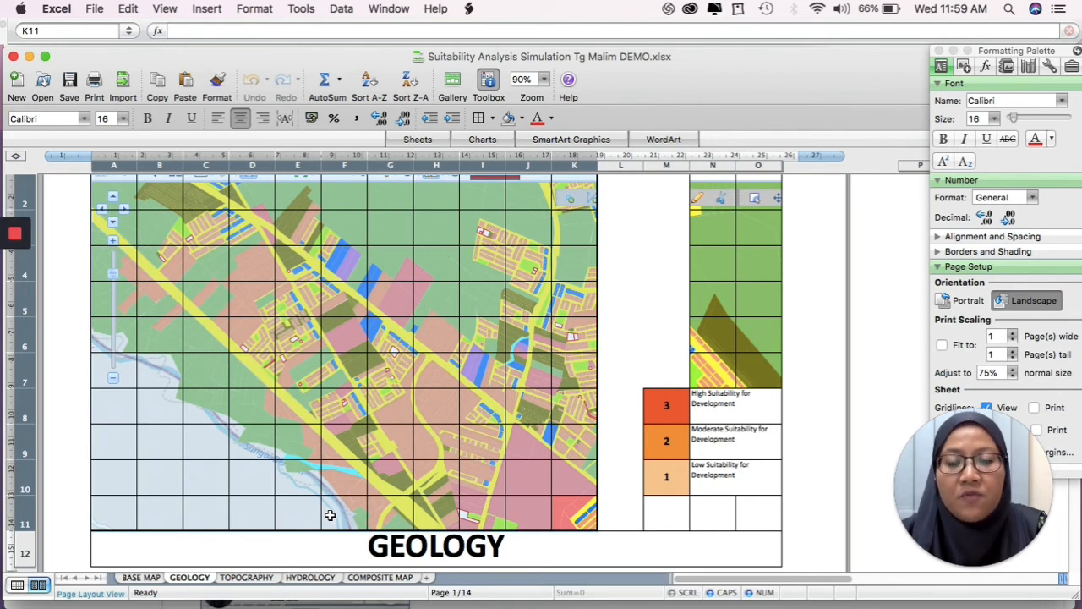
pyautogui.click(120, 512)
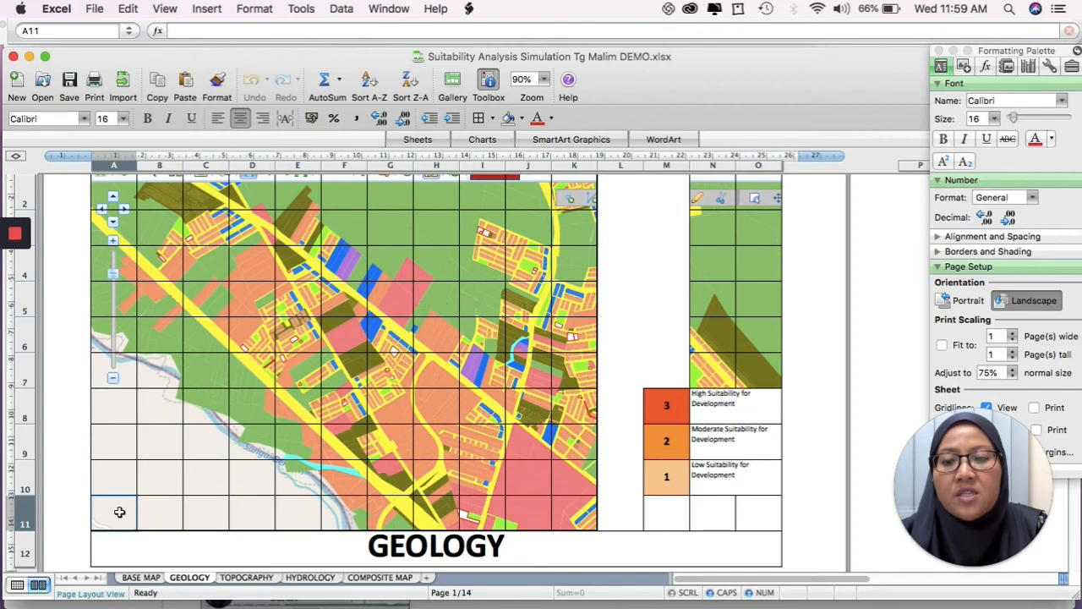
pyautogui.click(154, 511)
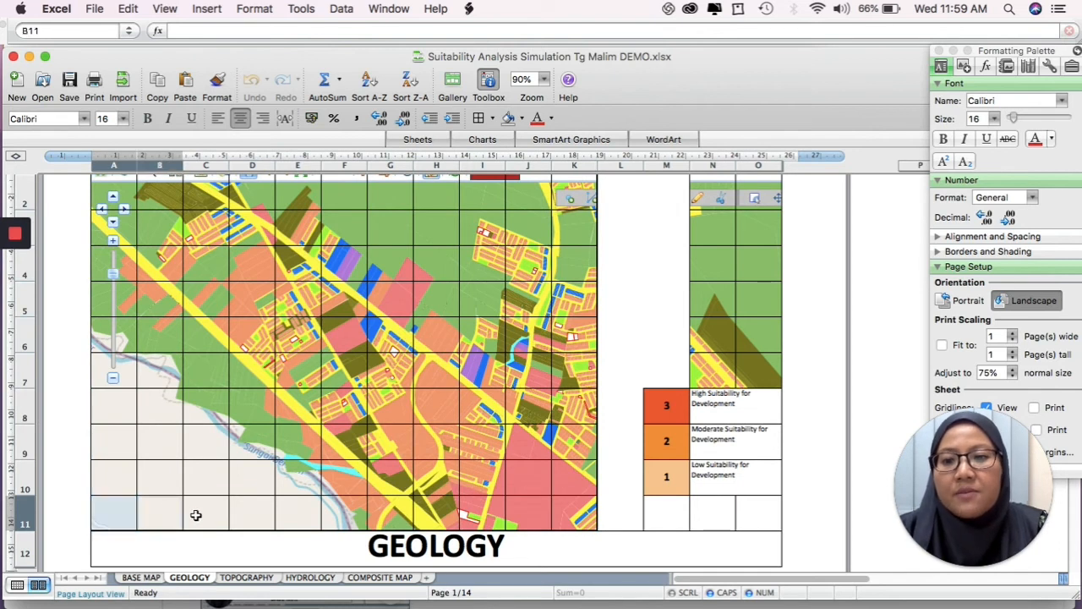
pyautogui.moveTo(203, 515); pyautogui.dragTo(292, 512)
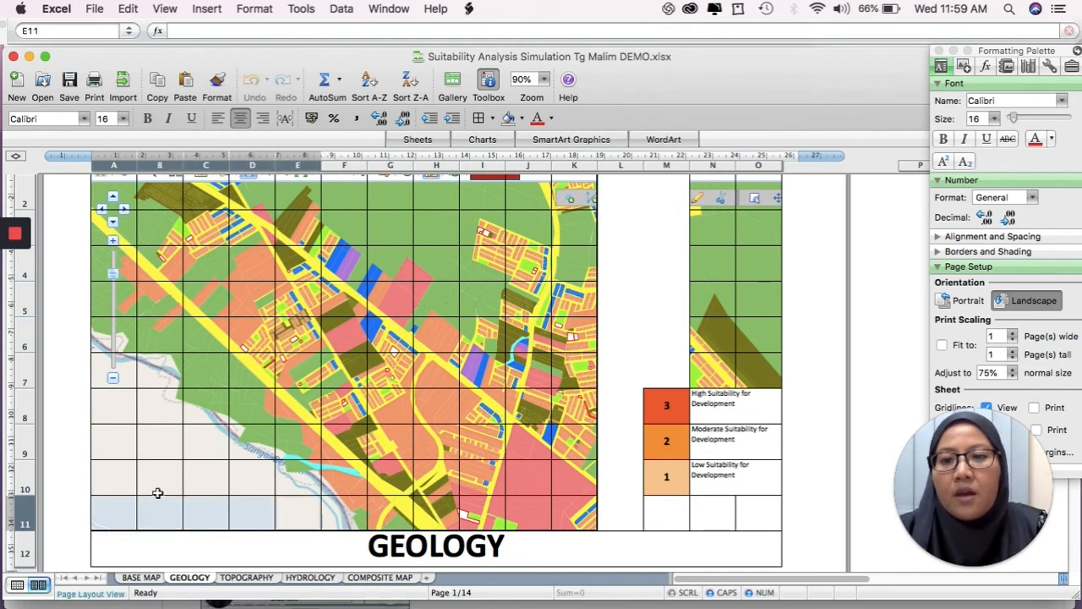
pyautogui.moveTo(121, 480); pyautogui.dragTo(295, 487)
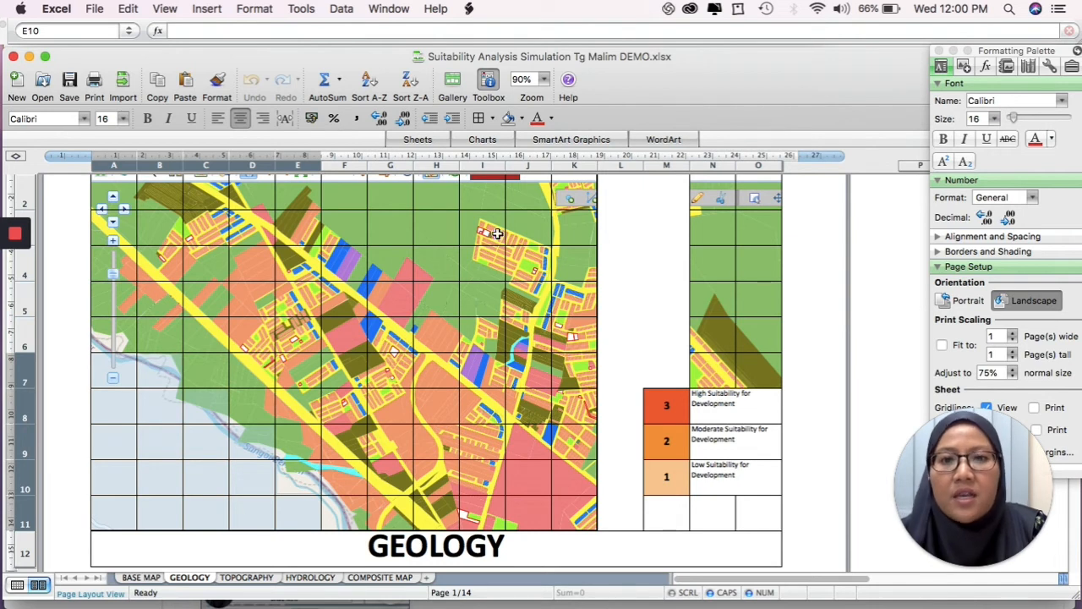
pyautogui.click(522, 119)
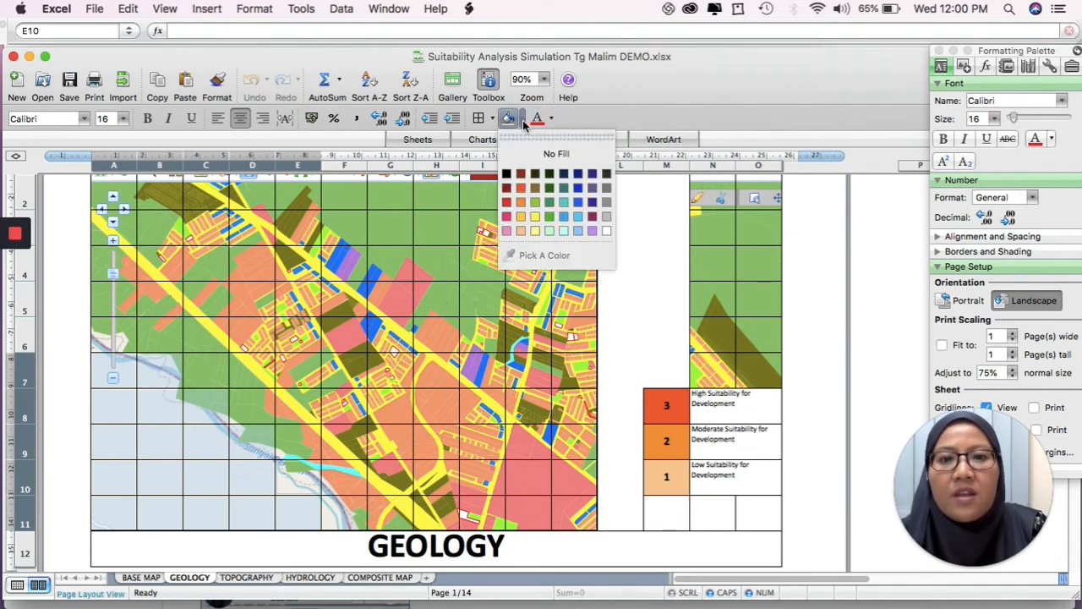
pyautogui.click(522, 234)
pyautogui.click(339, 519)
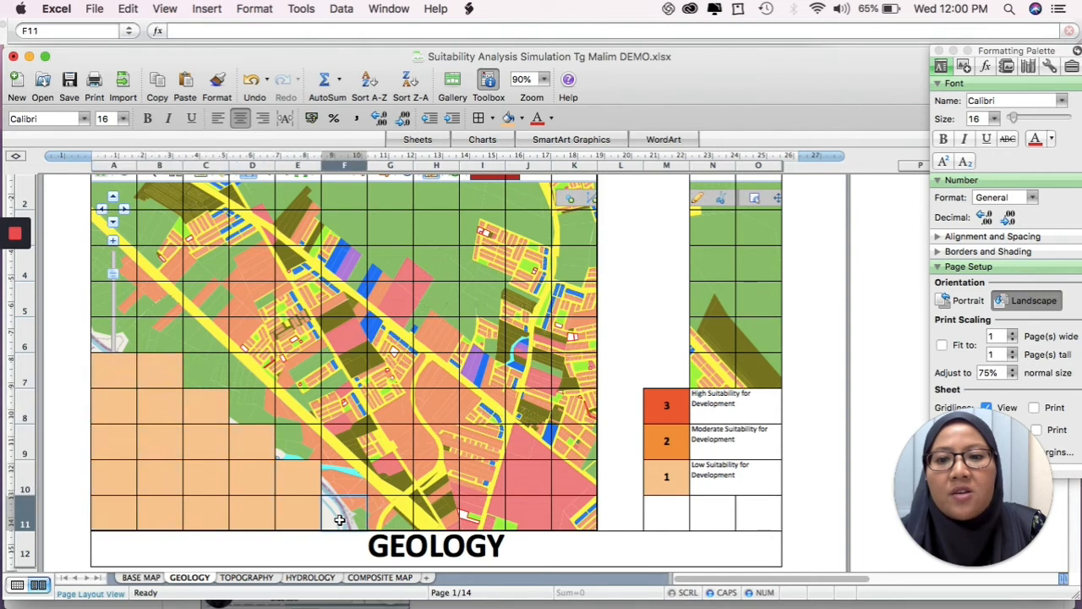
pyautogui.click(508, 117)
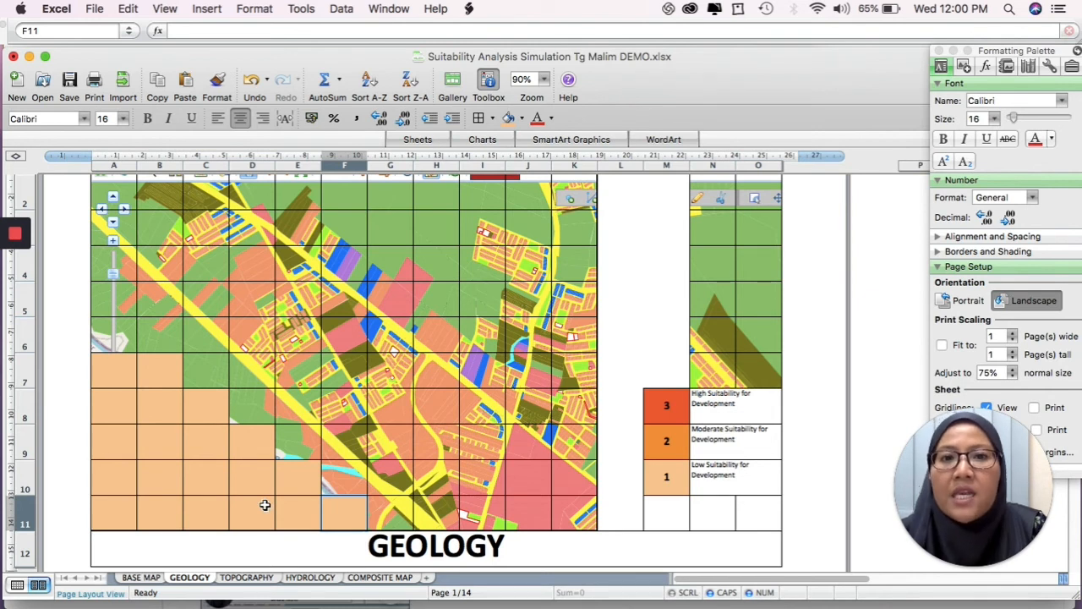
# - Enter the score 1 in cells A7:B7 and A8:C8 of the GEOLOGY grid
pyautogui.doubleClick(117, 372)
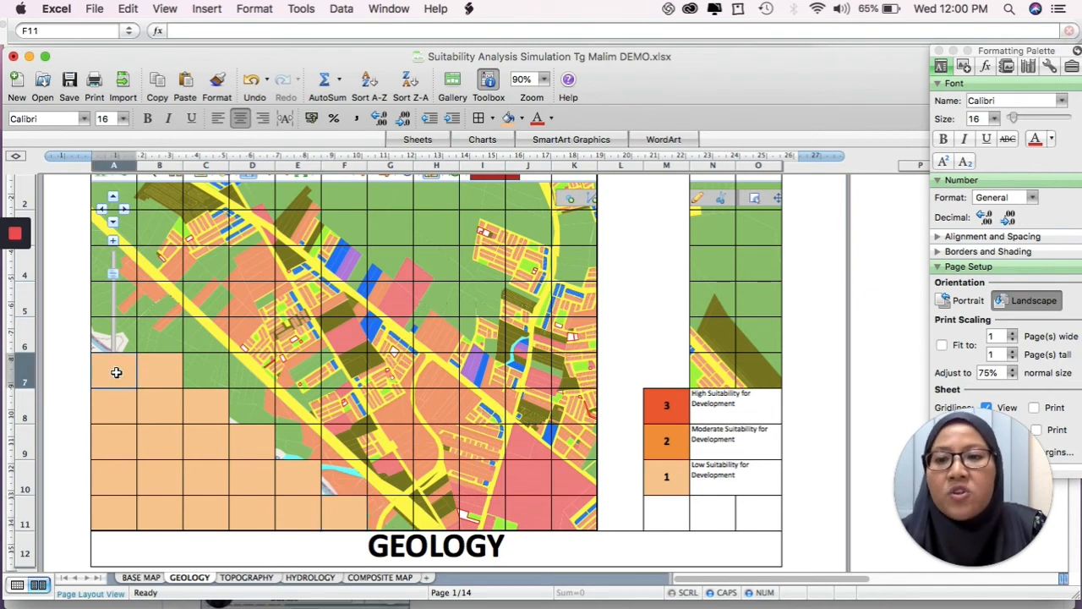
pyautogui.write('1')
pyautogui.click(154, 376)
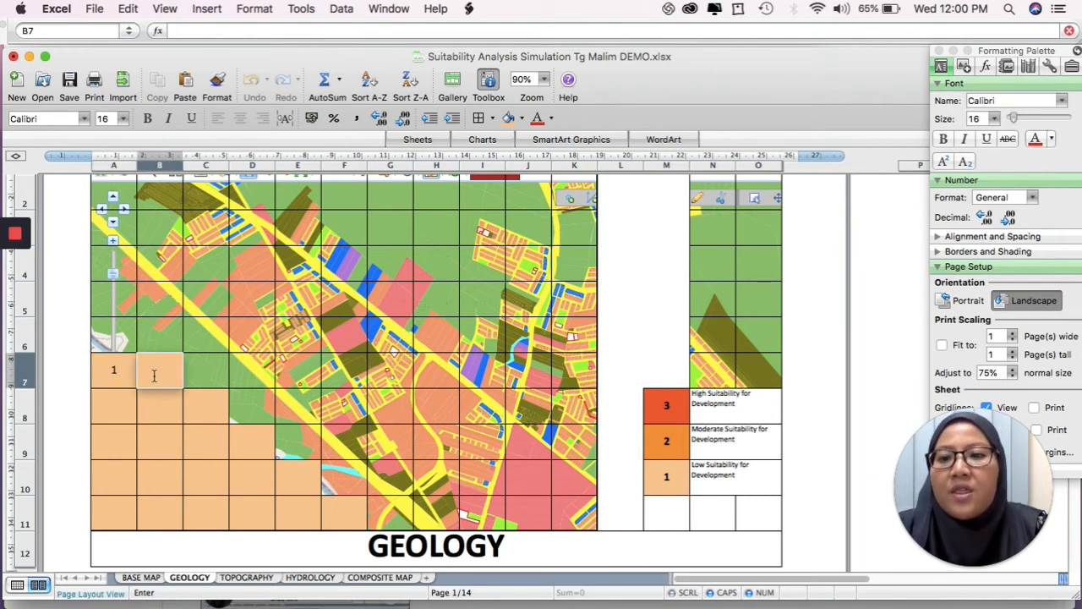
pyautogui.write('1')
pyautogui.click(118, 404)
pyautogui.write('1')
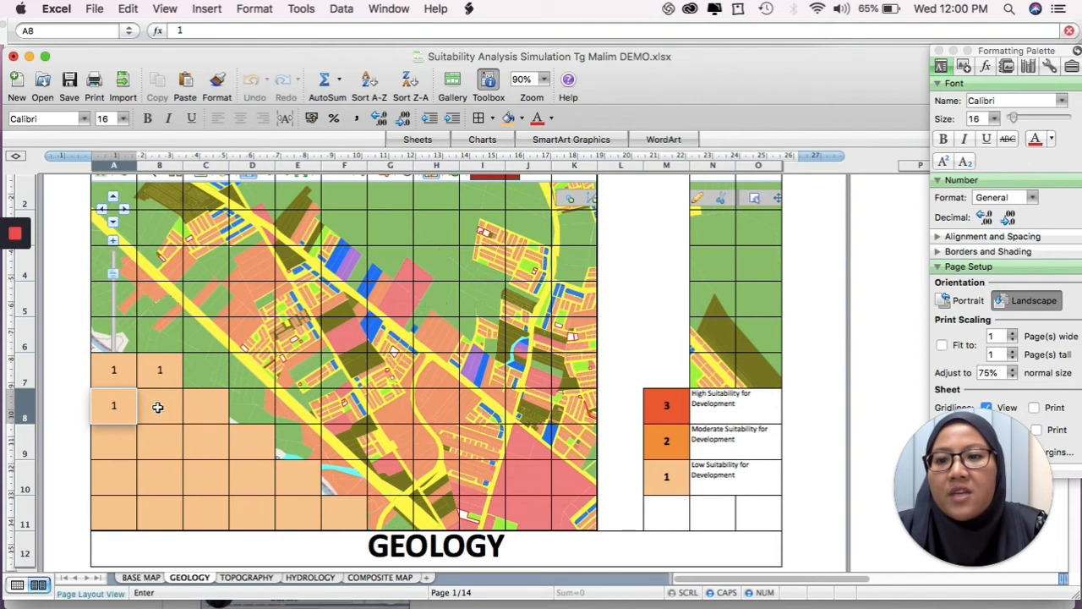
pyautogui.click(160, 406)
pyautogui.write('1')
pyautogui.click(206, 409)
pyautogui.write('1')
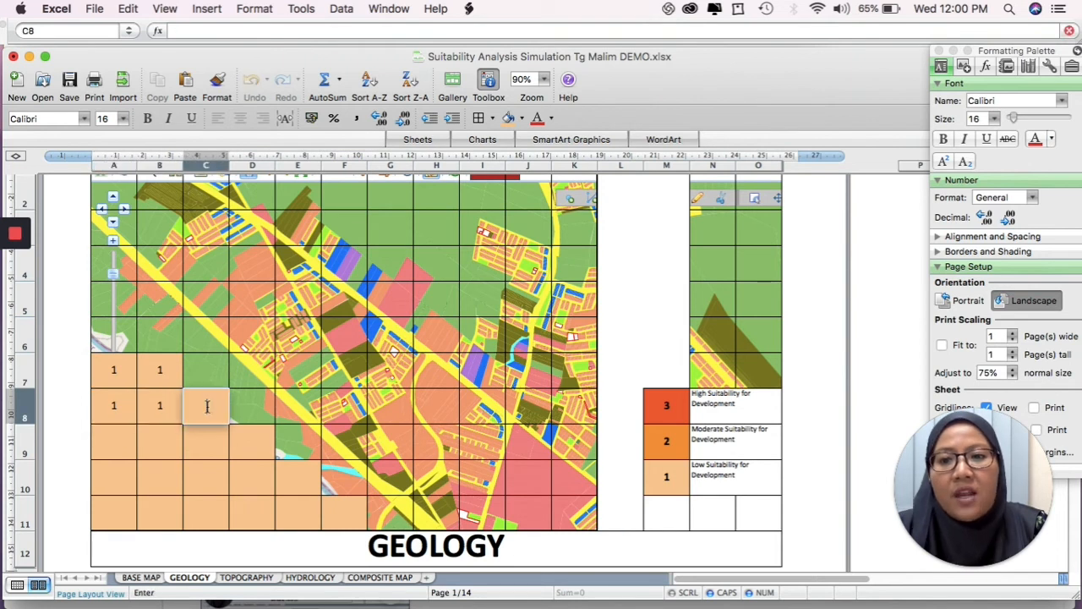
# - Enter the score 1 in the light orange cells A9 through D9
pyautogui.click(118, 440)
pyautogui.write('1')
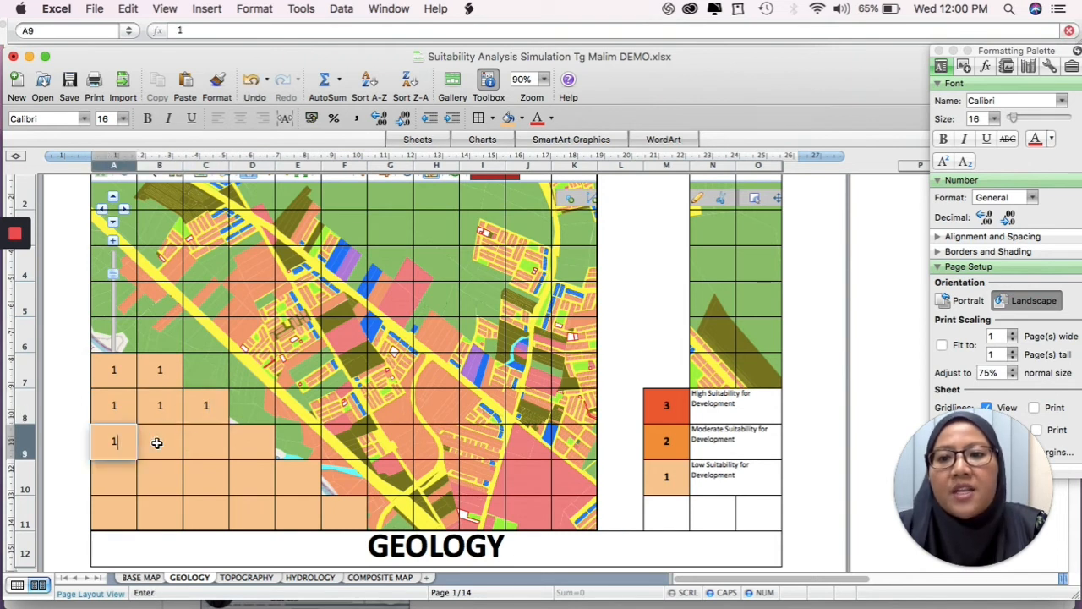
pyautogui.click(158, 440)
pyautogui.write('1')
pyautogui.click(207, 441)
pyautogui.write('1')
pyautogui.click(238, 444)
pyautogui.write('1')
# - Enter the score 1 in the light orange cells A10 through E10
pyautogui.click(115, 476)
pyautogui.write('1')
pyautogui.click(155, 479)
pyautogui.write('1')
pyautogui.click(207, 477)
pyautogui.write('1')
pyautogui.click(261, 476)
pyautogui.write('1')
pyautogui.click(300, 475)
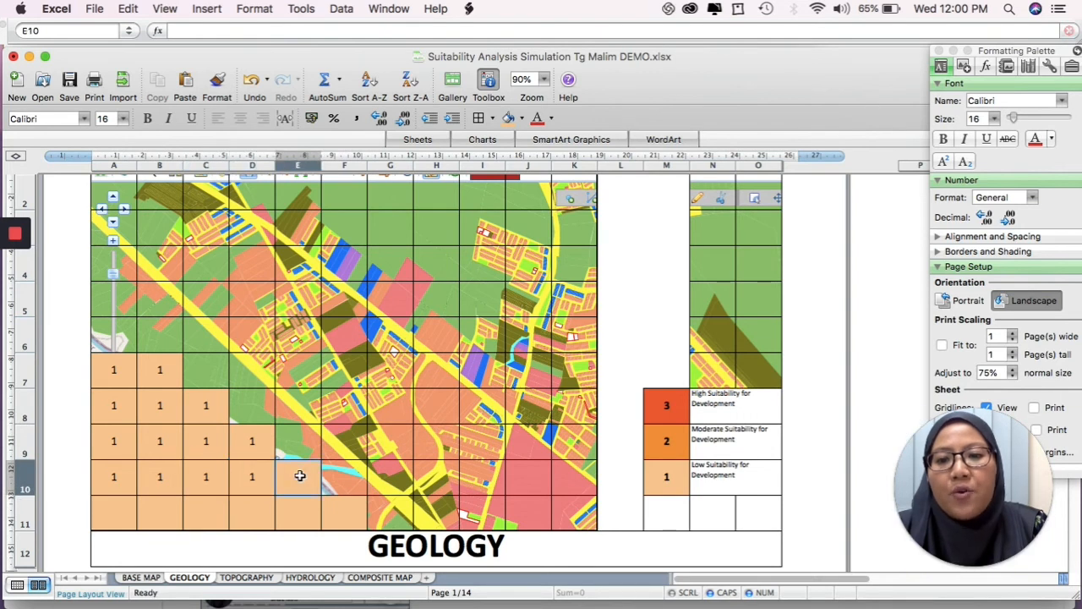
pyautogui.write('1')
# - Enter the score 1 in the light orange cells A11 through F11
pyautogui.click(116, 512)
pyautogui.write('1')
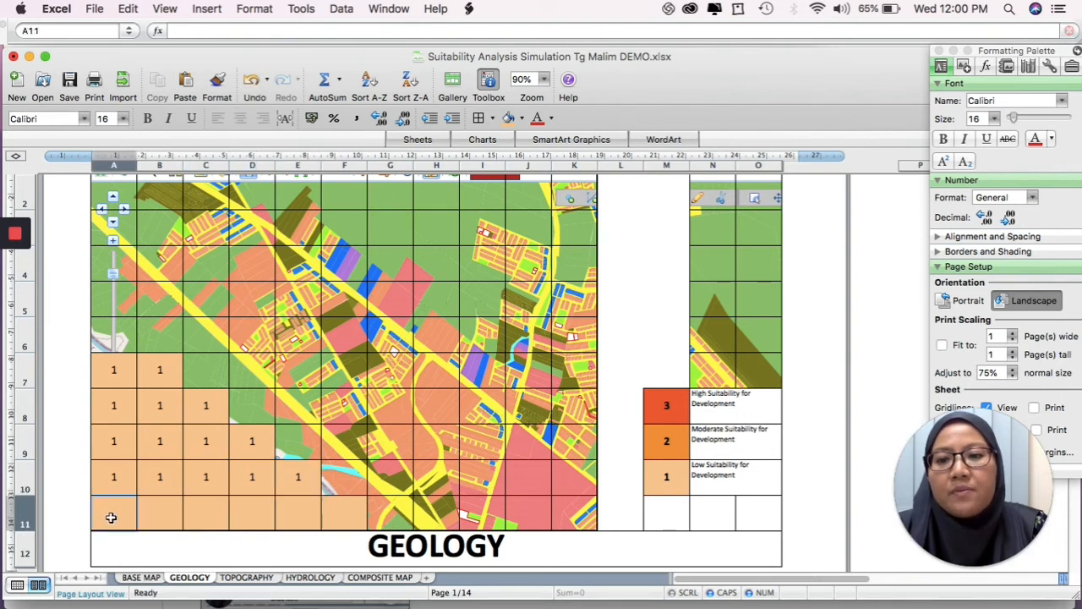
pyautogui.click(158, 513)
pyautogui.write('1')
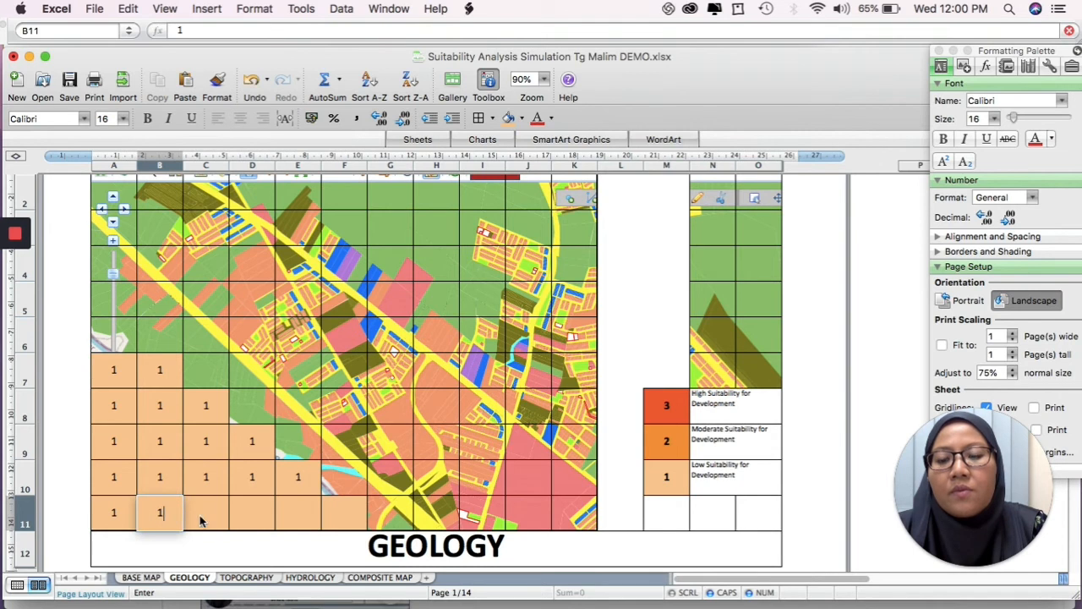
pyautogui.click(201, 514)
pyautogui.write('1')
pyautogui.click(254, 513)
pyautogui.write('1')
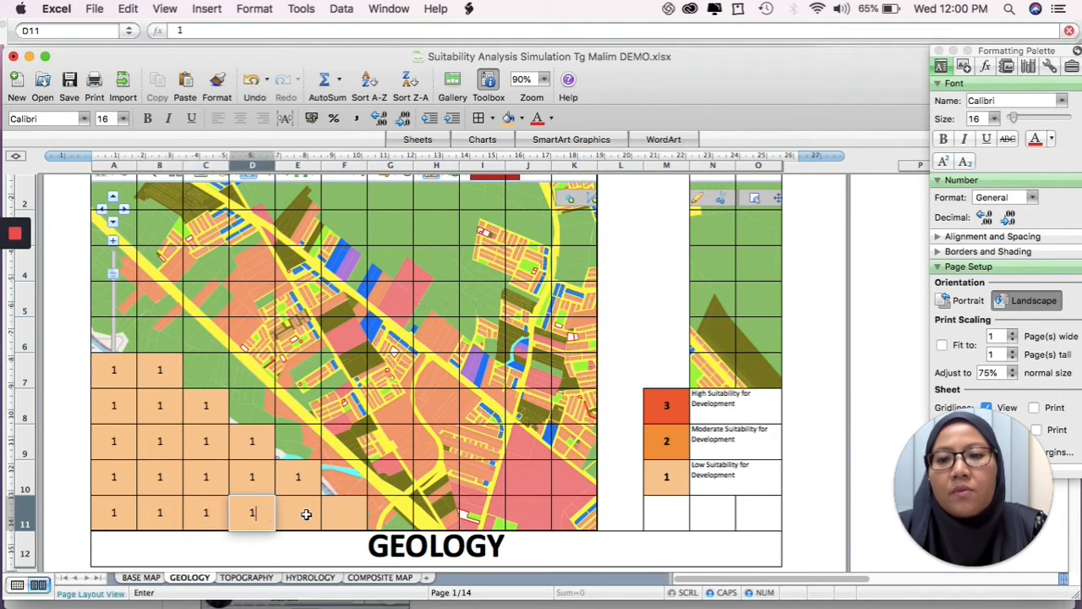
pyautogui.click(306, 513)
pyautogui.write('1')
pyautogui.click(331, 514)
pyautogui.write('1')
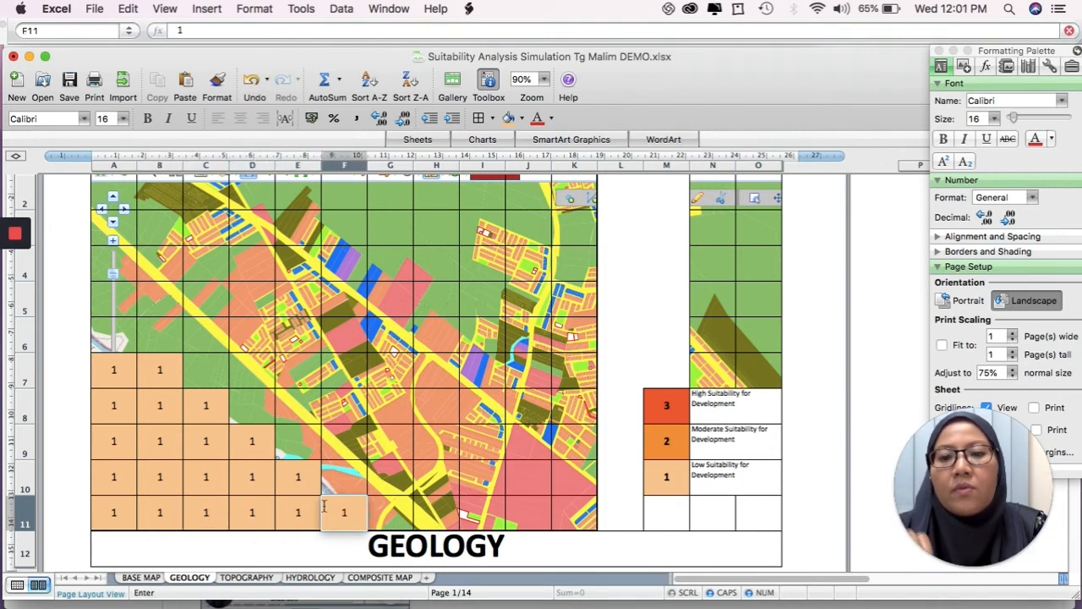
pyautogui.press('Return')
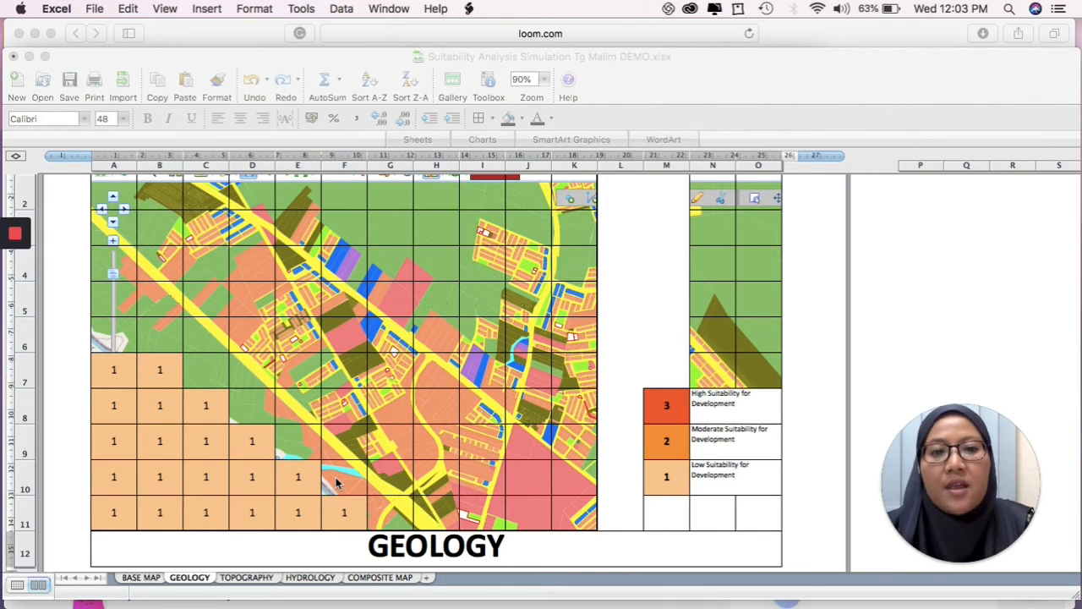
# - Fill cells C7, D7, D8, E9 and G11 with the orange used for moderate suitability
pyautogui.click(215, 378)
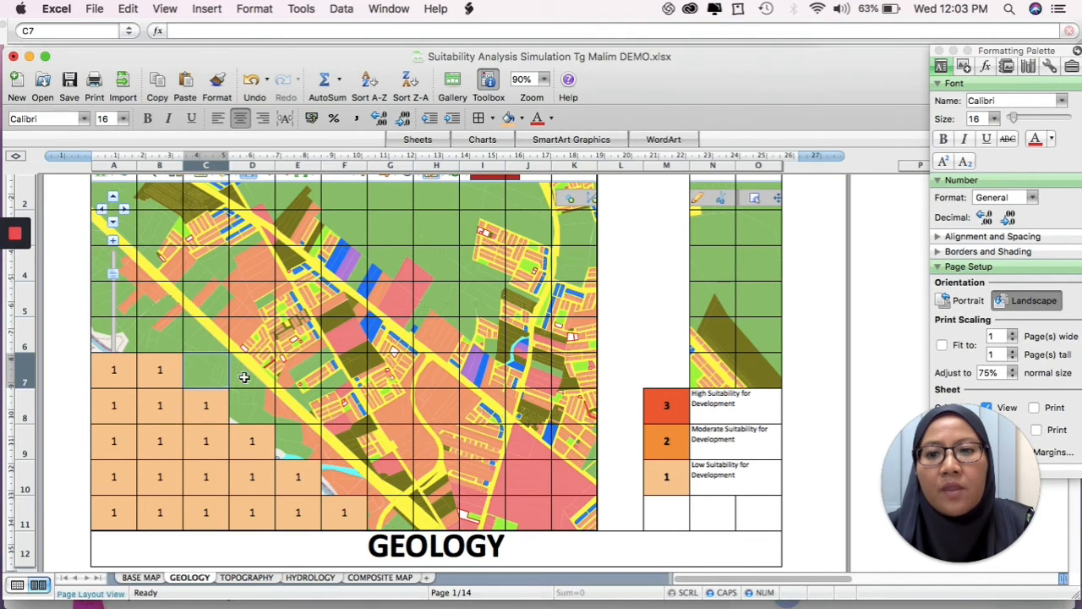
pyautogui.click(252, 376)
pyautogui.moveTo(258, 403); pyautogui.dragTo(393, 522)
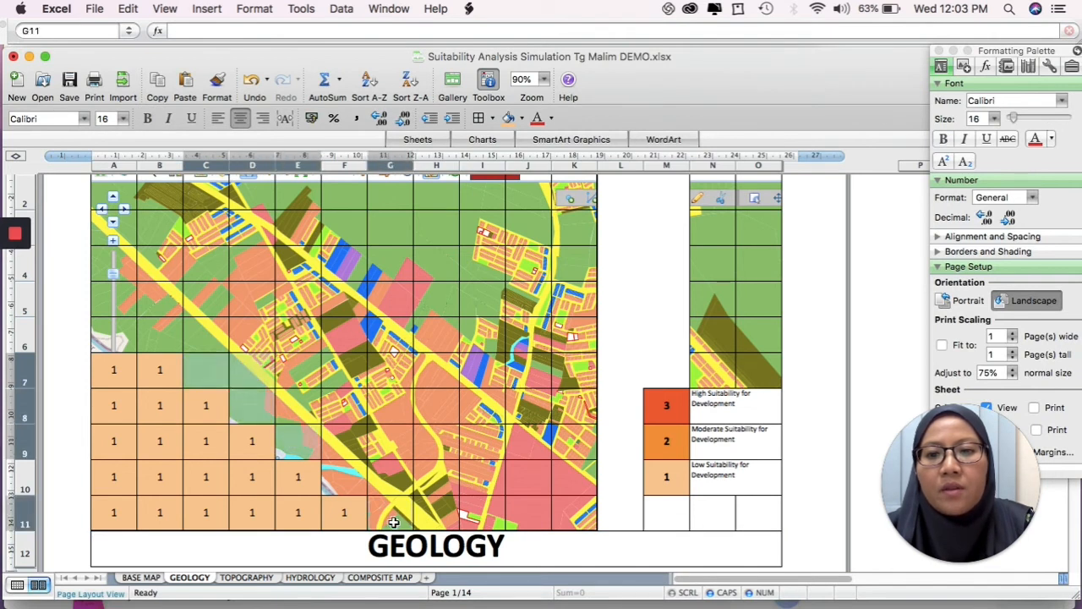
pyautogui.click(522, 119)
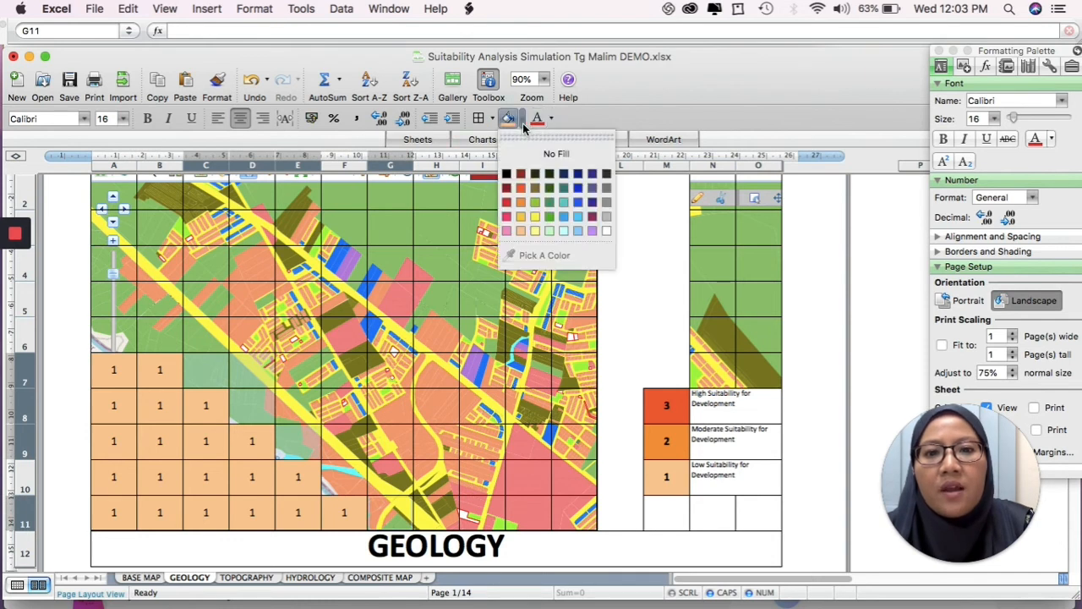
pyautogui.click(522, 201)
# - Enter the score 2 in the orange cells C7, D7, D8, E9 and G11
pyautogui.click(209, 373)
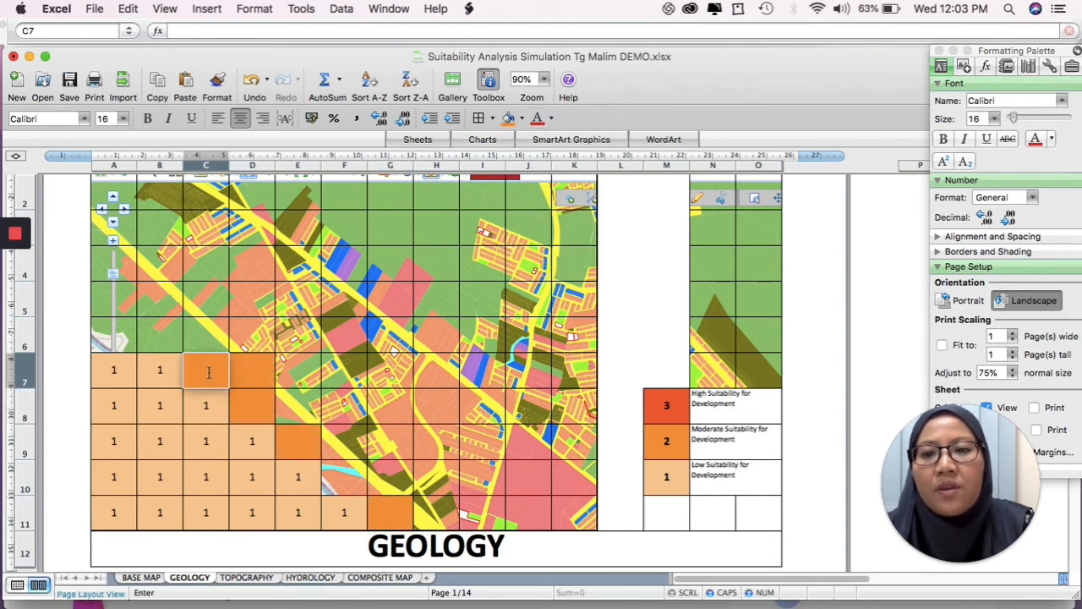
pyautogui.doubleClick(209, 373)
pyautogui.click(254, 372)
pyautogui.write('2')
pyautogui.click(264, 407)
pyautogui.write('2')
pyautogui.click(293, 445)
pyautogui.write('2')
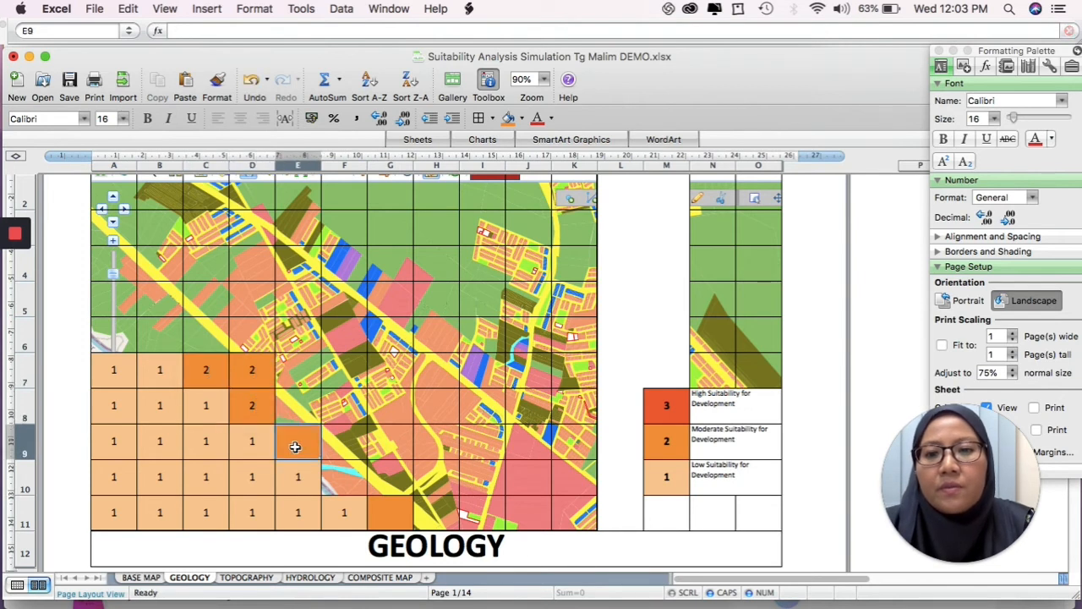
pyautogui.click(382, 513)
pyautogui.write('2')
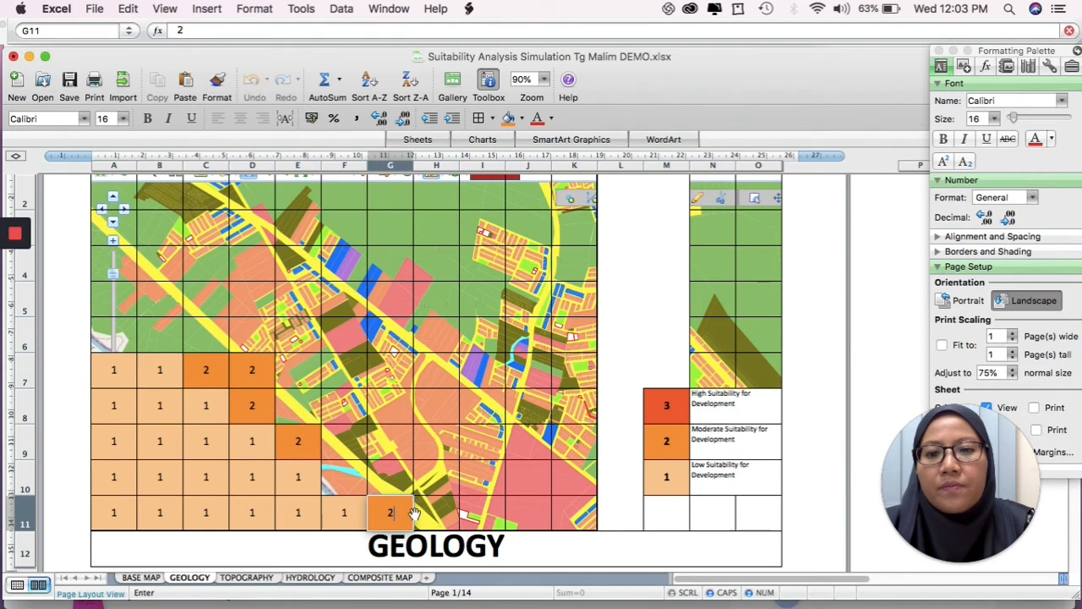
# - Fill cells E7:G8 and F9:G10 with the red-orange used for high suitability
pyautogui.click(431, 514)
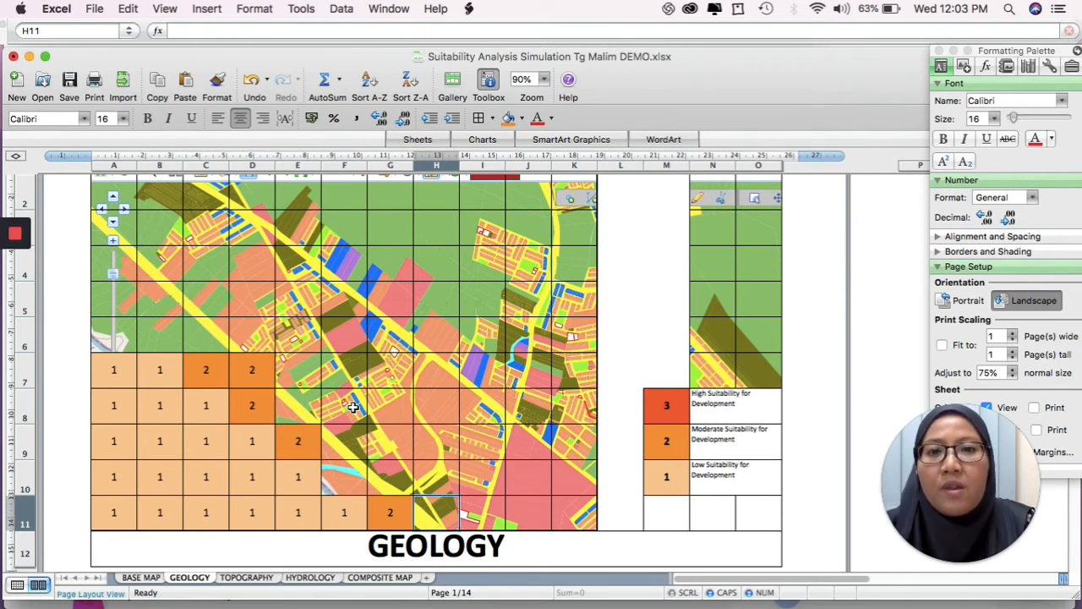
pyautogui.click(297, 373)
pyautogui.click(335, 373)
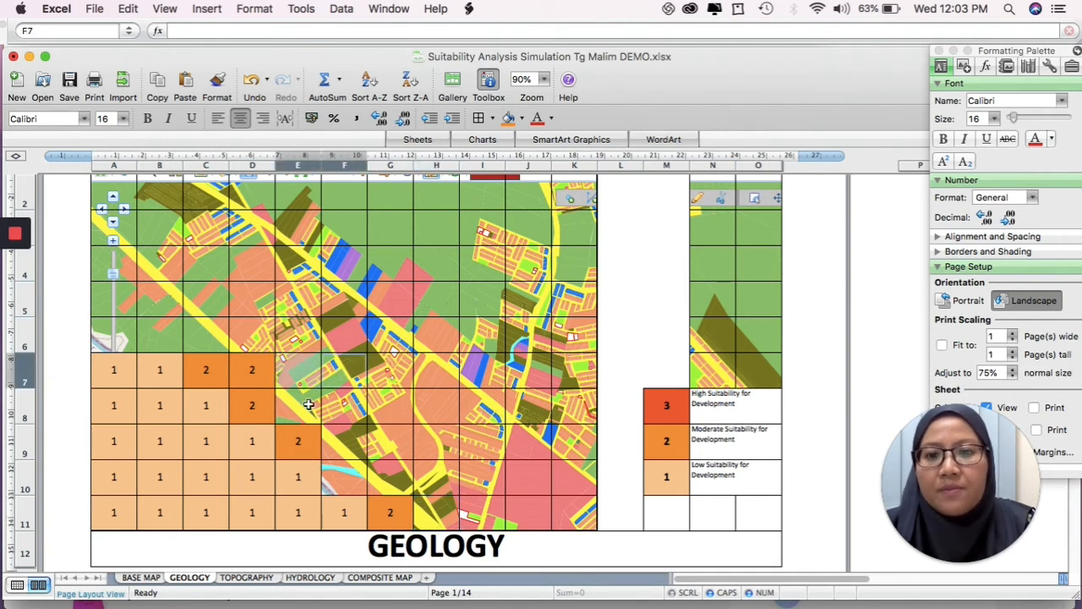
pyautogui.click(341, 414)
pyautogui.click(337, 448)
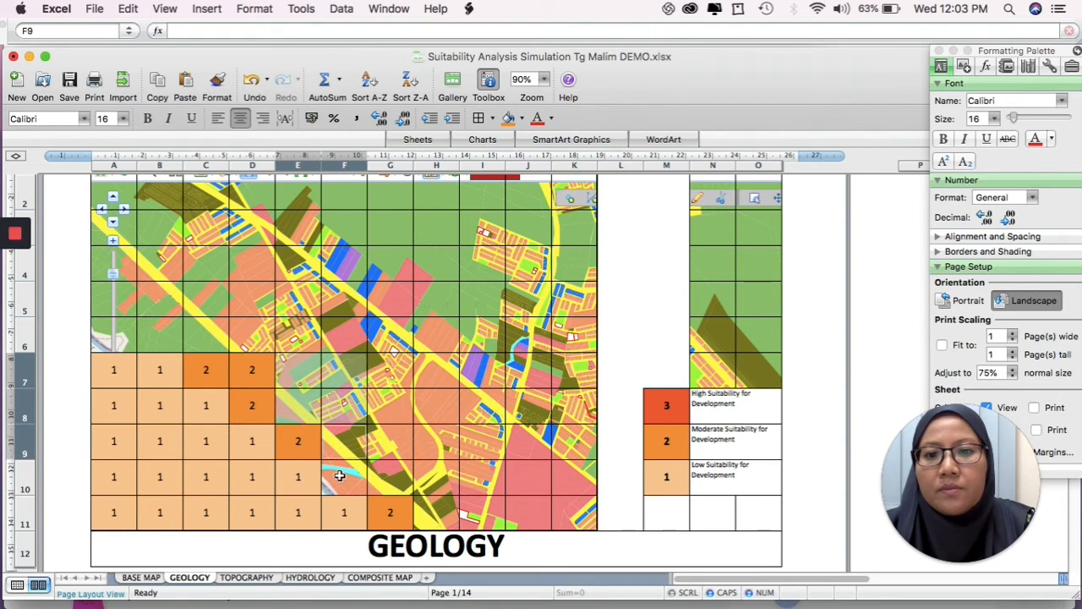
pyautogui.click(342, 478)
pyautogui.click(383, 479)
pyautogui.click(387, 437)
pyautogui.click(387, 404)
pyautogui.click(389, 369)
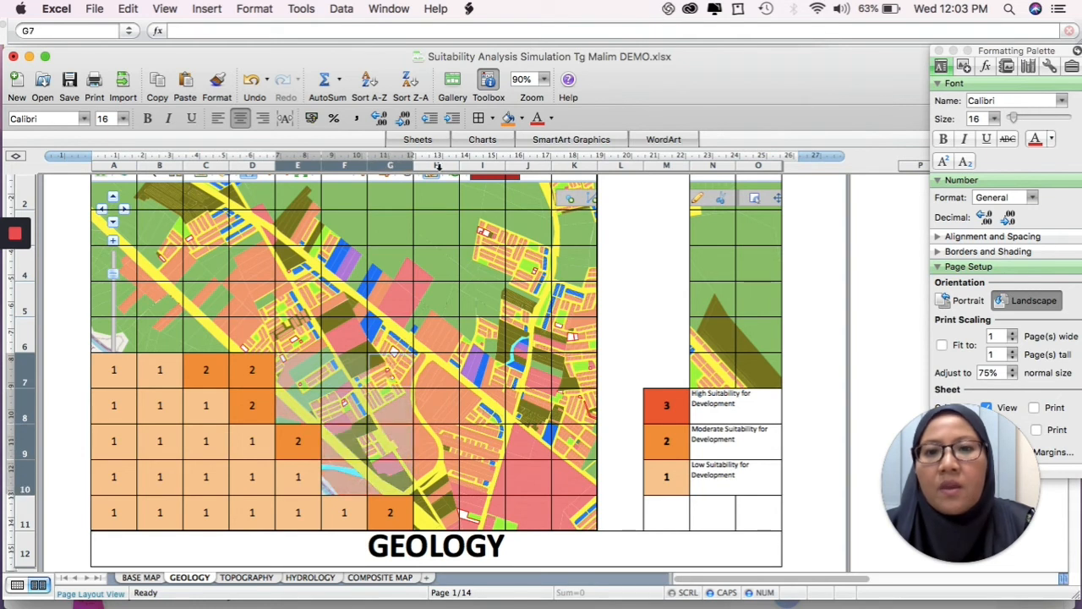
pyautogui.click(523, 123)
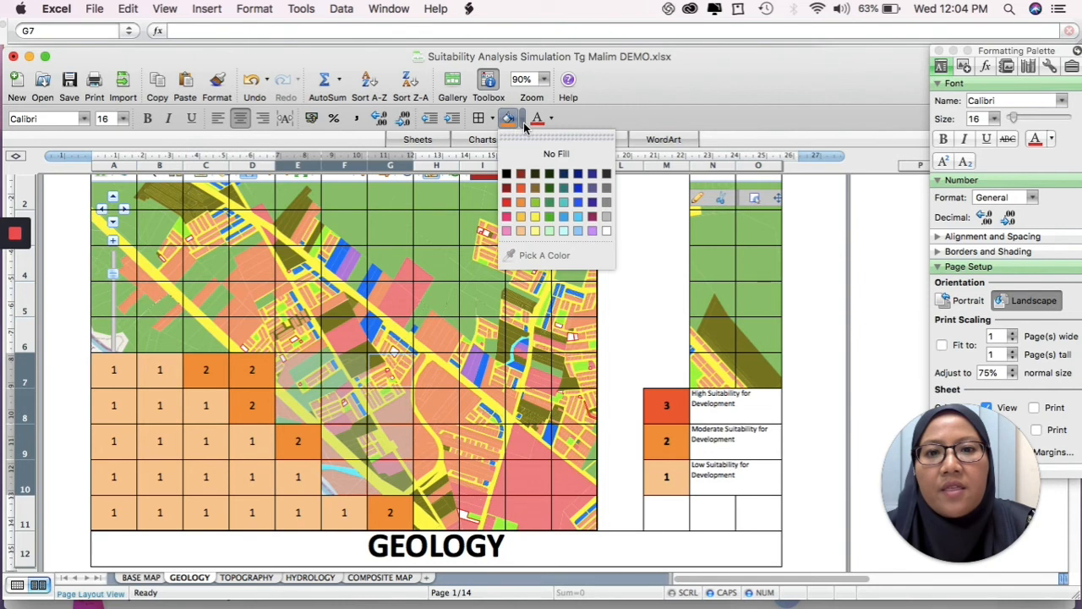
pyautogui.click(520, 188)
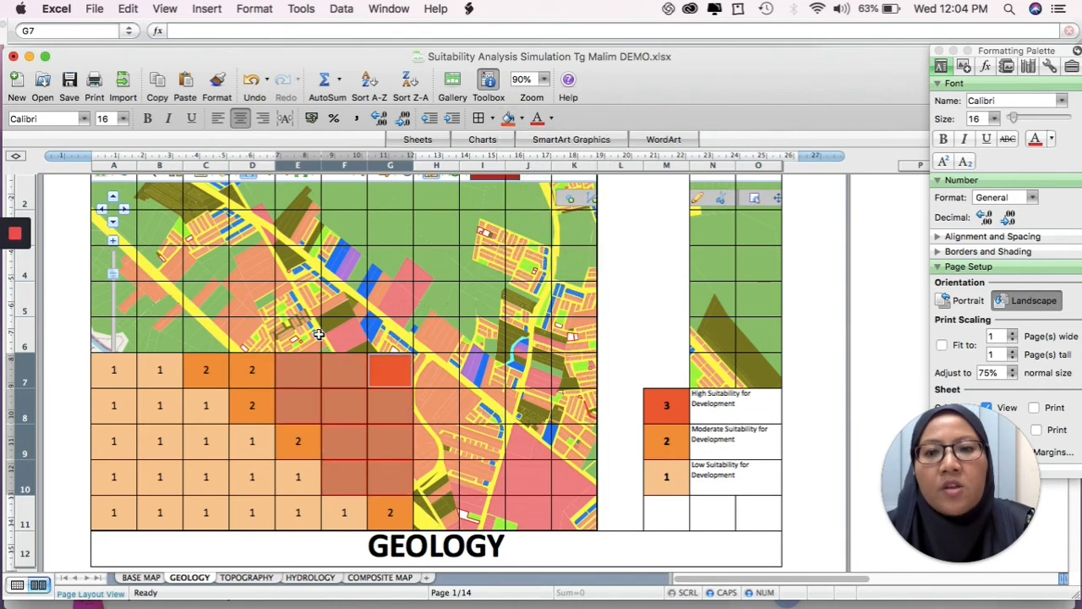
# - Enter the score 3 in the red-orange cells E7, F7 and G7
pyautogui.doubleClick(299, 377)
pyautogui.write('3')
pyautogui.click(338, 374)
pyautogui.write('3')
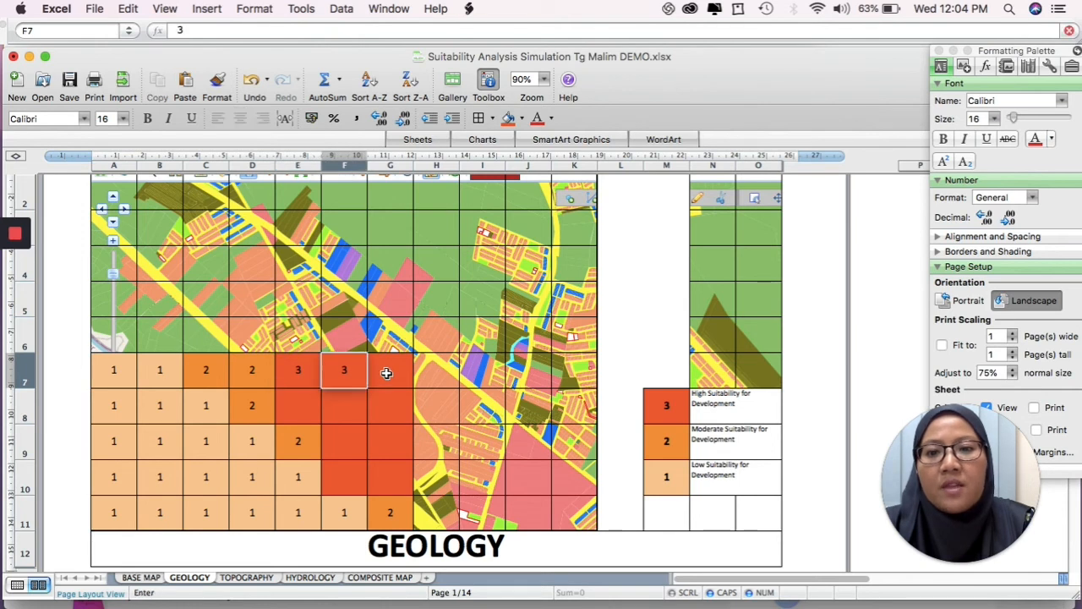
pyautogui.click(387, 372)
pyautogui.write('3')
# - Enter the score 3 in the red-orange cells G8, F8 and E8
pyautogui.click(391, 407)
pyautogui.write('3')
pyautogui.click(349, 409)
pyautogui.write('3')
pyautogui.click(300, 407)
pyautogui.write('3')
# - Enter the score 3 in the red-orange cells F9, G9, G10 and F10
pyautogui.click(338, 440)
pyautogui.write('3')
pyautogui.click(387, 441)
pyautogui.write('3')
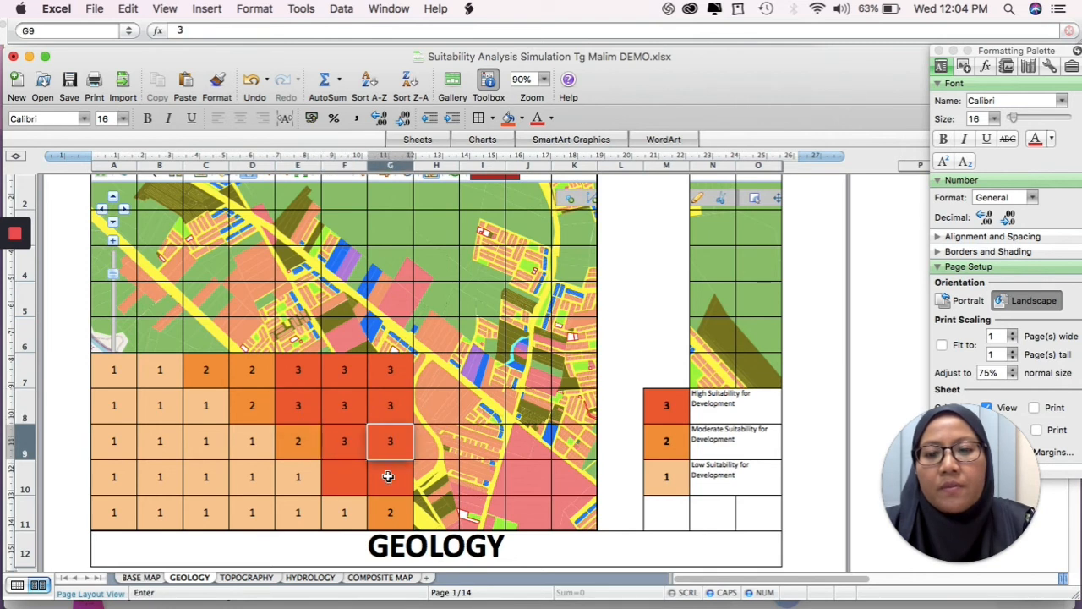
pyautogui.click(388, 476)
pyautogui.write('3')
pyautogui.click(344, 478)
pyautogui.write('3')
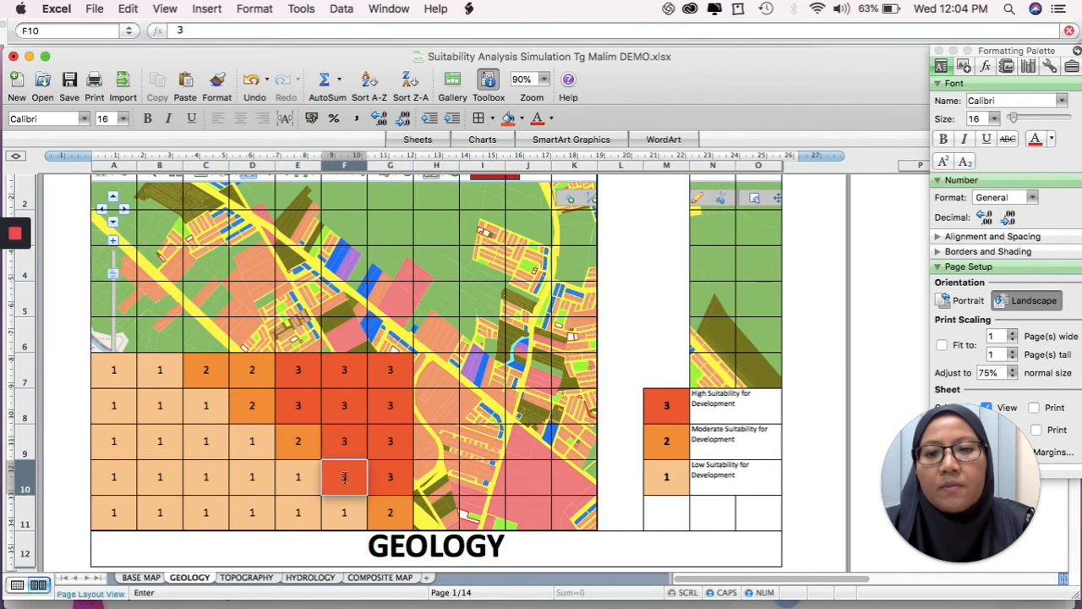
pyautogui.press('Return')
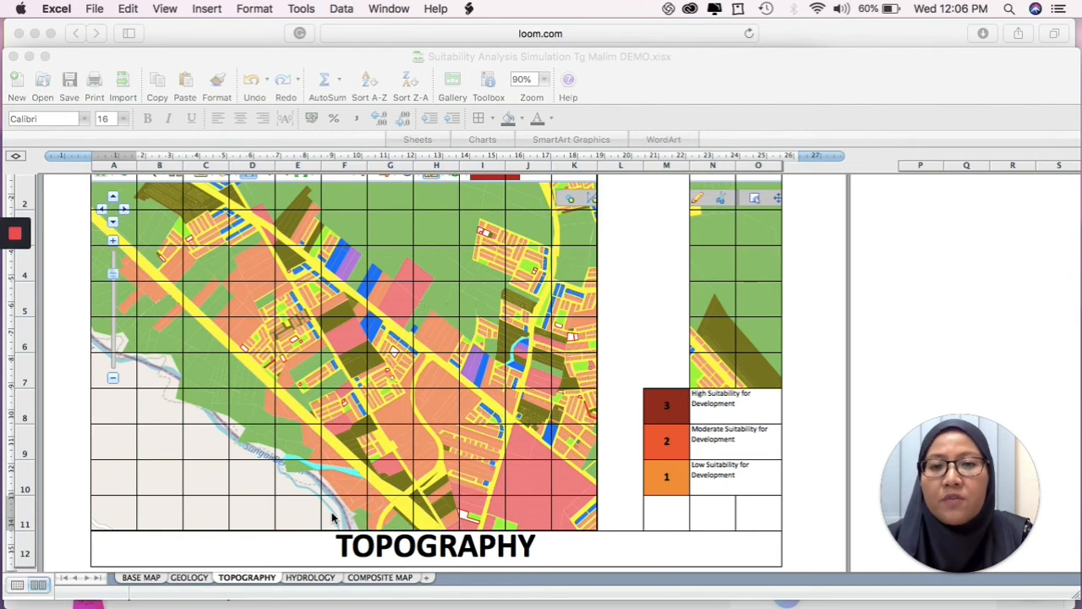
# - Fill cells A7:B11, C8:C11, D9:D11 and E10:F11 of the TOPOGRAPHY map grid with gold for low suitability
pyautogui.click(118, 512)
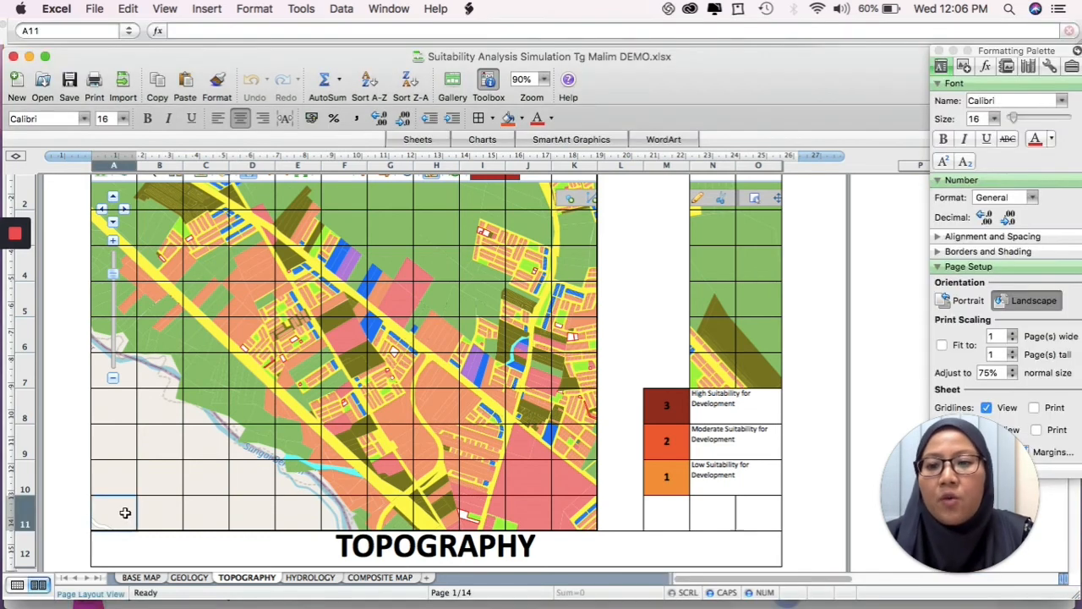
pyautogui.keyDown('super'); pyautogui.click(120, 474); pyautogui.keyUp('super')
pyautogui.keyDown('super'); pyautogui.click(121, 441); pyautogui.keyUp('super')
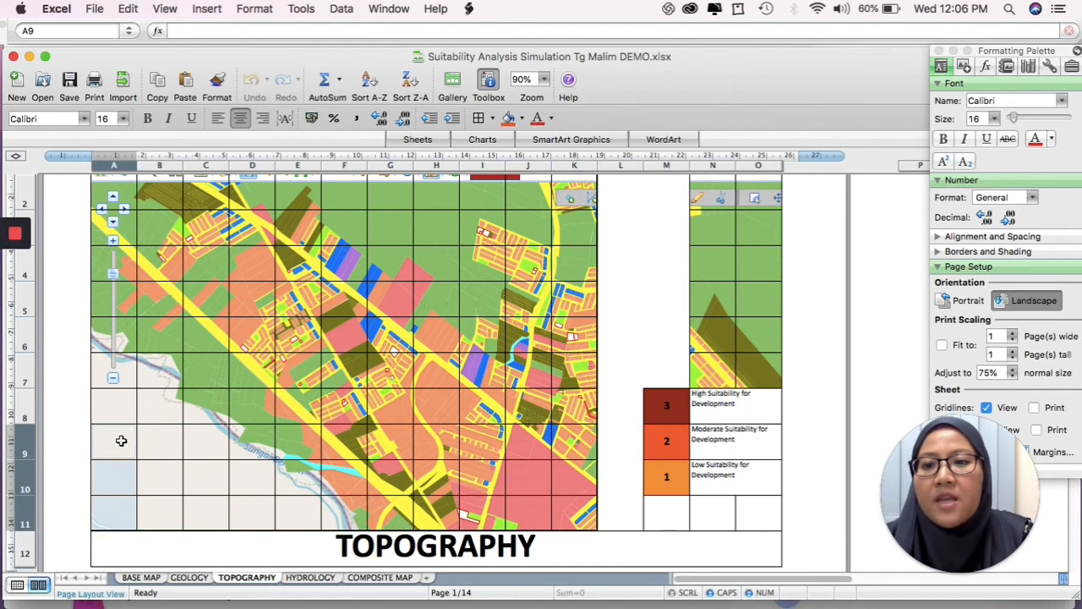
pyautogui.keyDown('super'); pyautogui.click(115, 408); pyautogui.keyUp('super')
pyautogui.keyDown('super'); pyautogui.click(110, 375); pyautogui.keyUp('super')
pyautogui.keyDown('super'); pyautogui.click(152, 403); pyautogui.keyUp('super')
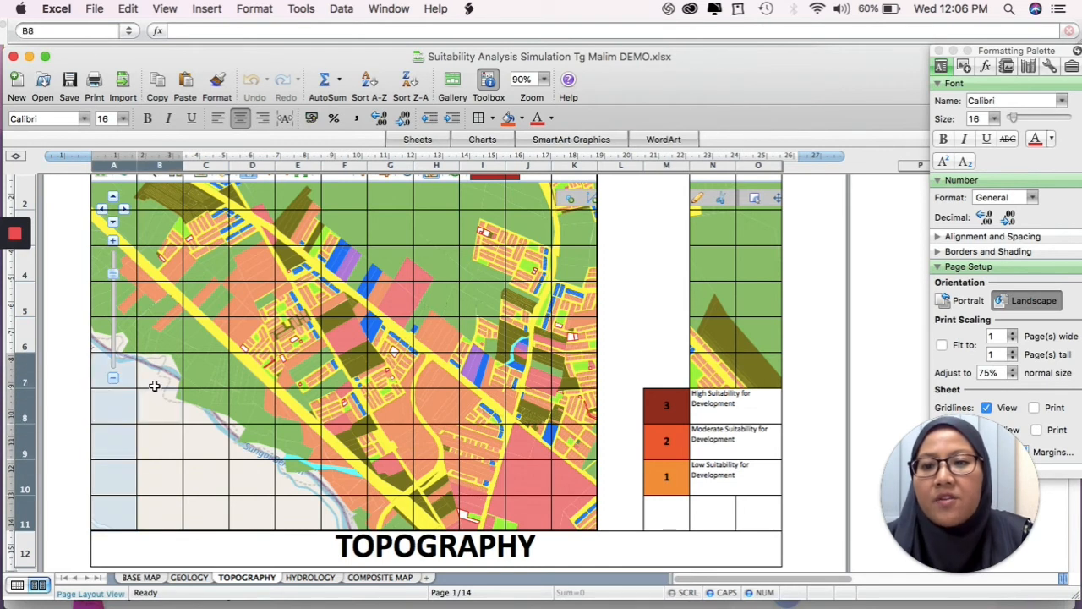
pyautogui.keyDown('super'); pyautogui.click(155, 378); pyautogui.keyUp('super')
pyautogui.keyDown('super'); pyautogui.click(167, 444); pyautogui.keyUp('super')
pyautogui.keyDown('super'); pyautogui.click(163, 475); pyautogui.keyUp('super')
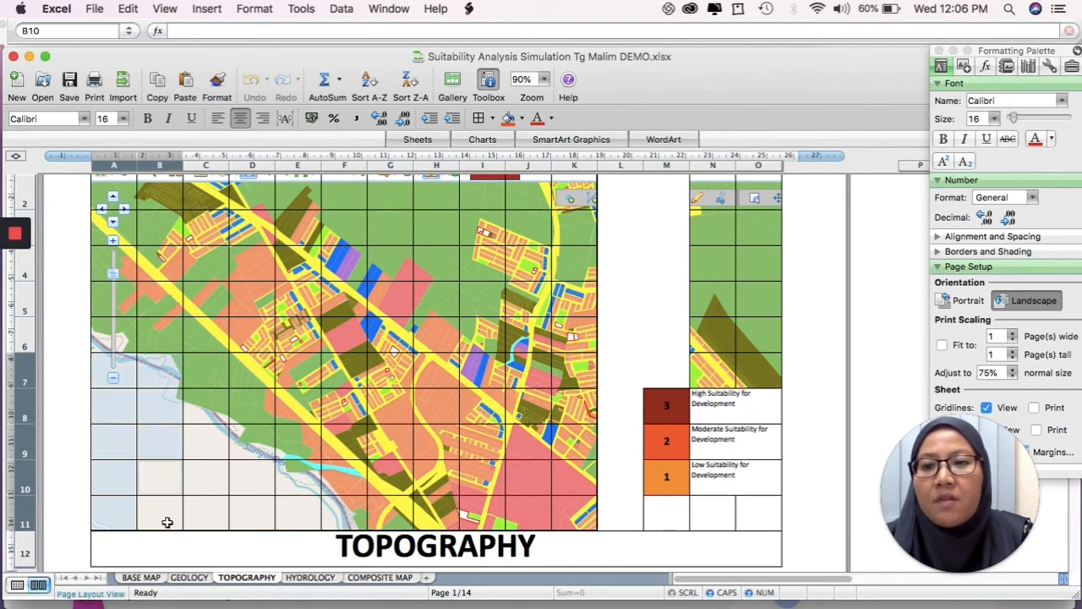
pyautogui.keyDown('super'); pyautogui.click(167, 522); pyautogui.keyUp('super')
pyautogui.keyDown('super'); pyautogui.click(210, 512); pyautogui.keyUp('super')
pyautogui.keyDown('super'); pyautogui.click(208, 478); pyautogui.keyUp('super')
pyautogui.keyDown('super'); pyautogui.click(208, 431); pyautogui.keyUp('super')
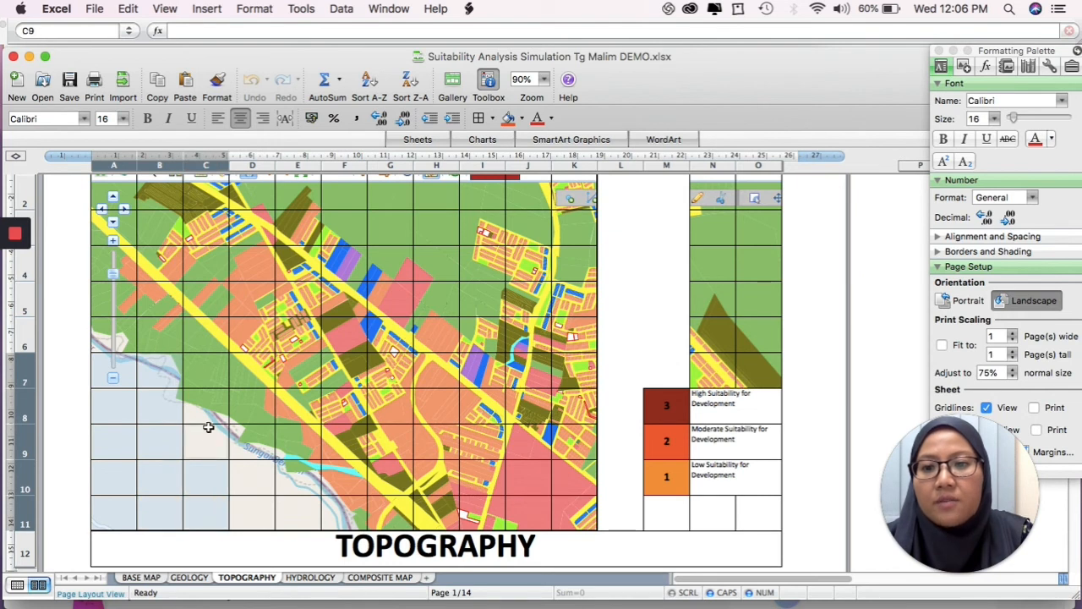
pyautogui.keyDown('super'); pyautogui.click(207, 413); pyautogui.keyUp('super')
pyautogui.keyDown('super'); pyautogui.click(236, 437); pyautogui.keyUp('super')
pyautogui.keyDown('super'); pyautogui.click(254, 484); pyautogui.keyUp('super')
pyautogui.keyDown('super'); pyautogui.click(255, 513); pyautogui.keyUp('super')
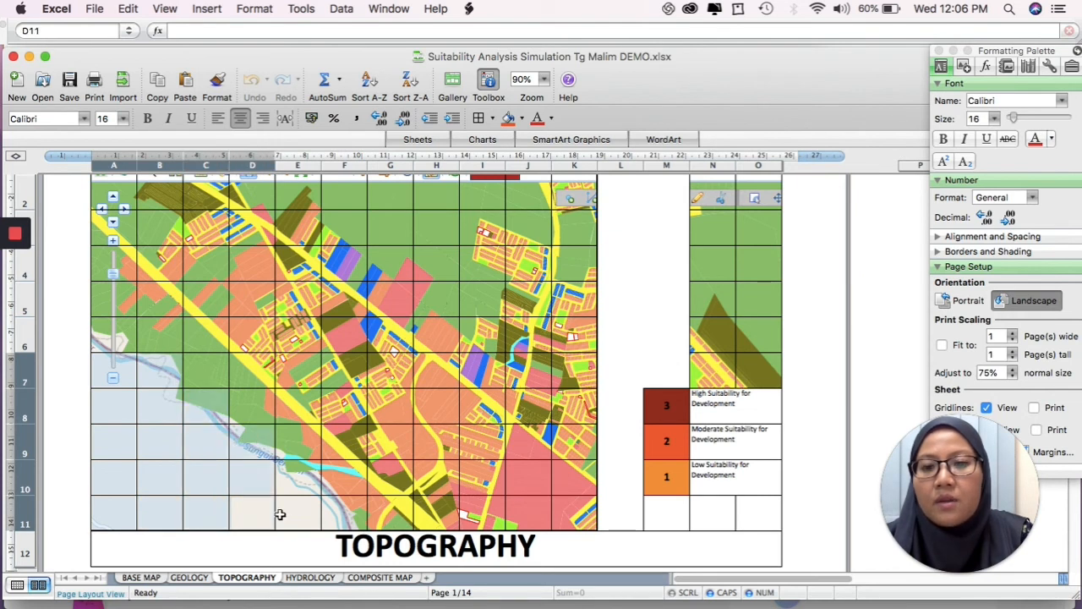
pyautogui.keyDown('super'); pyautogui.click(295, 512); pyautogui.keyUp('super')
pyautogui.keyDown('super'); pyautogui.click(292, 472); pyautogui.keyUp('super')
pyautogui.keyDown('super'); pyautogui.click(332, 480); pyautogui.keyUp('super')
pyautogui.keyDown('super'); pyautogui.click(341, 519); pyautogui.keyUp('super')
pyautogui.click(523, 118)
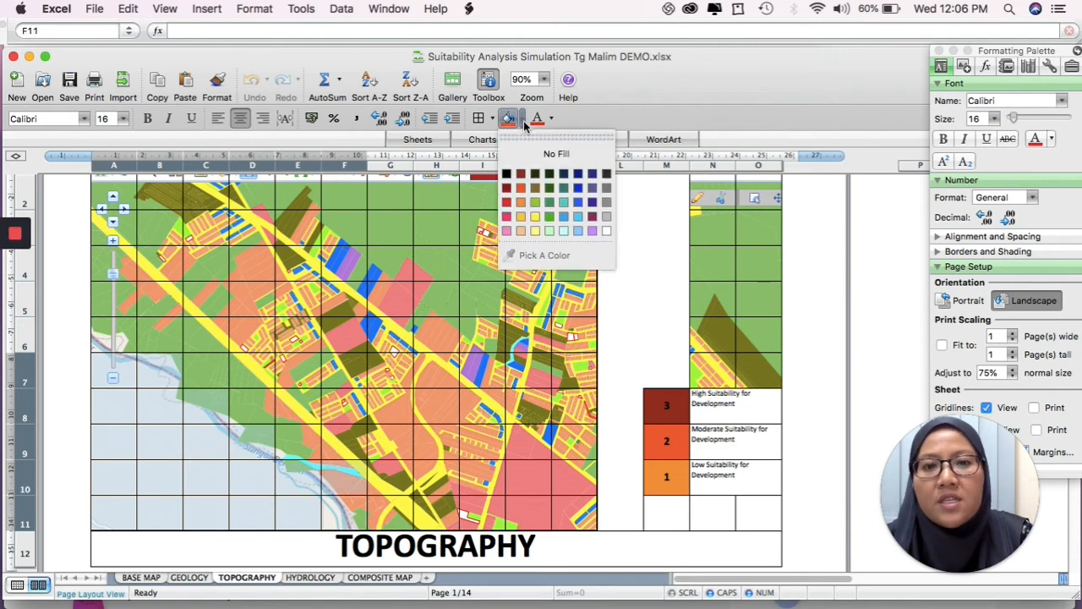
pyautogui.click(521, 231)
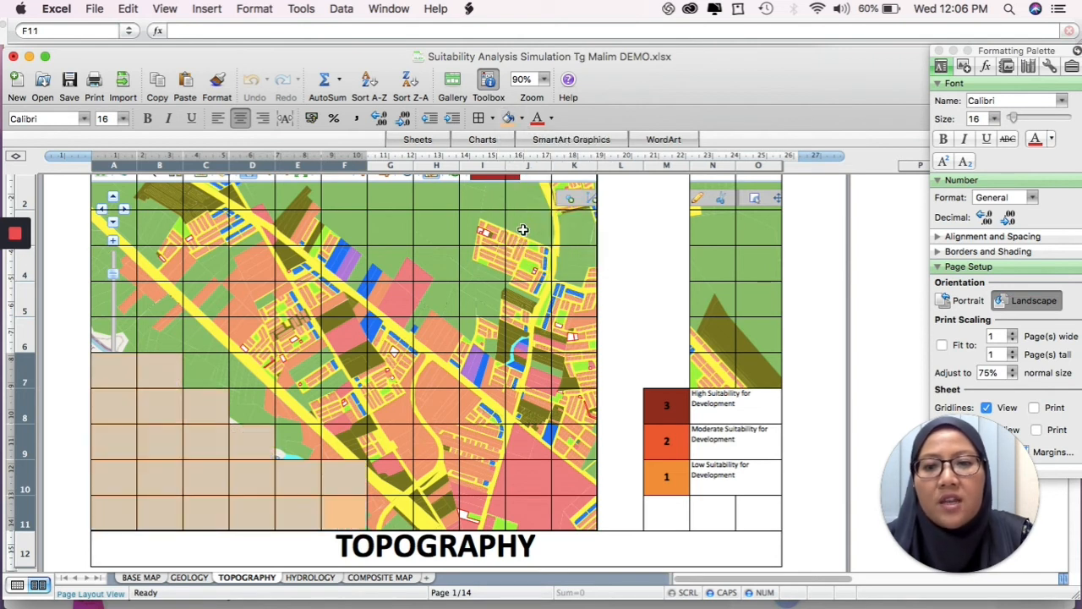
pyautogui.click(523, 123)
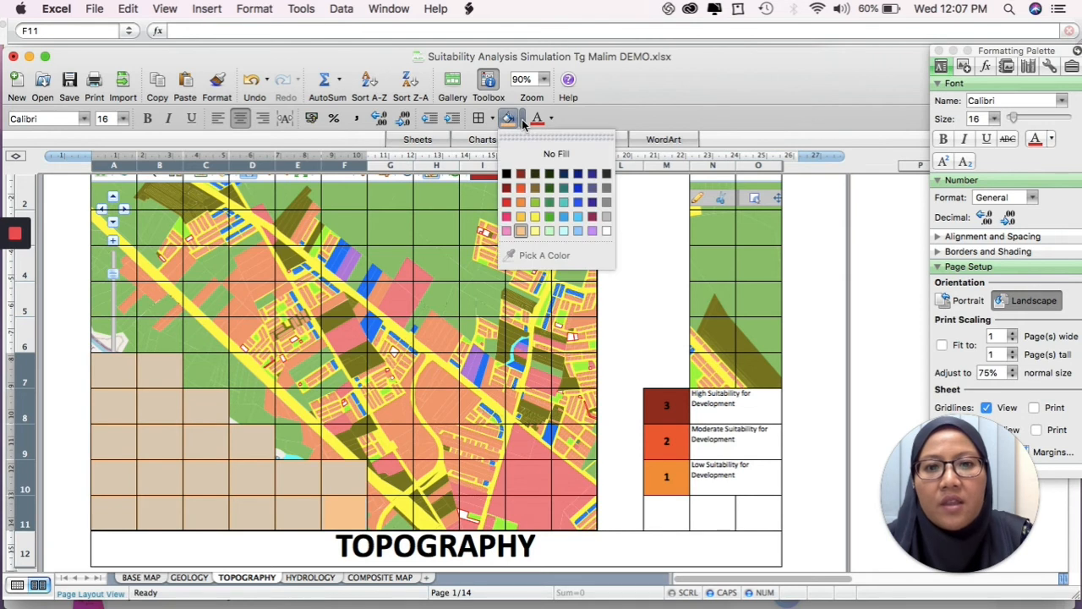
pyautogui.click(520, 219)
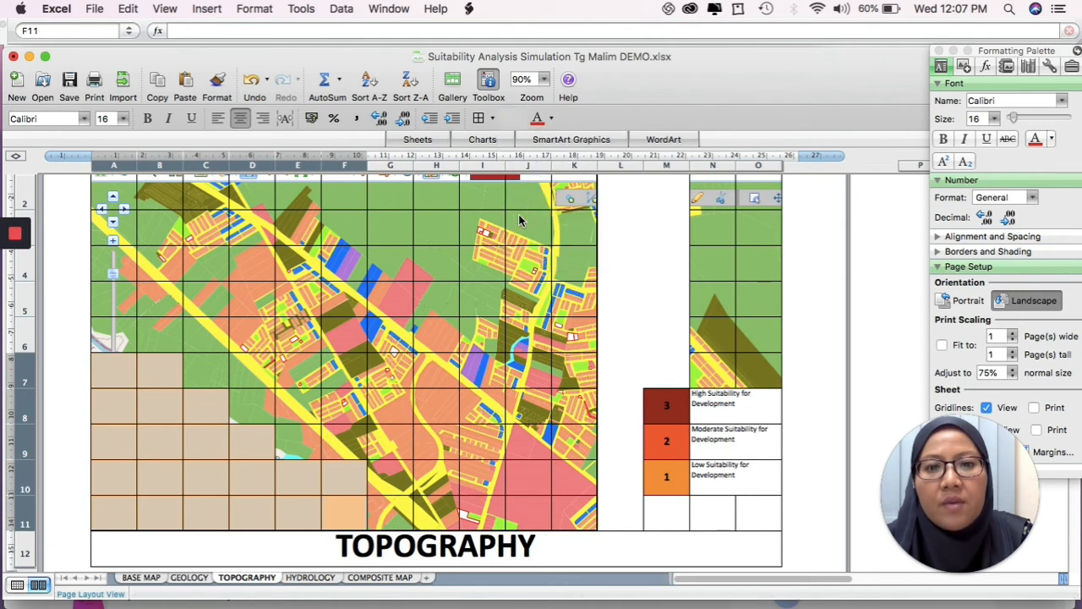
pyautogui.click(121, 369)
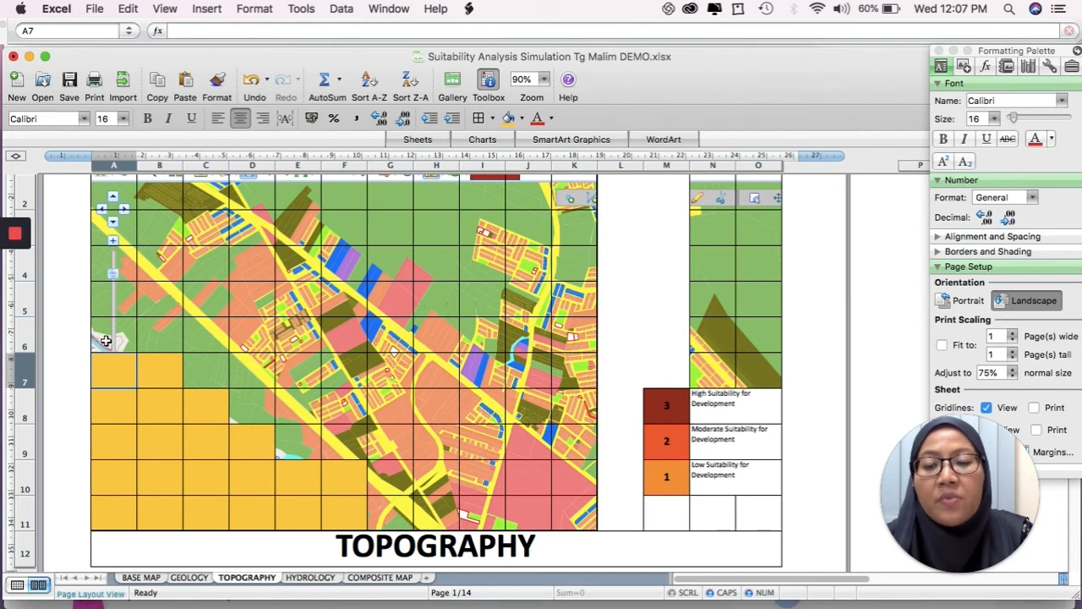
# - Fill cells C7, D8, E9 and G11 with the red-orange used for moderate suitability
pyautogui.click(211, 376)
pyautogui.moveTo(246, 384); pyautogui.dragTo(300, 444)
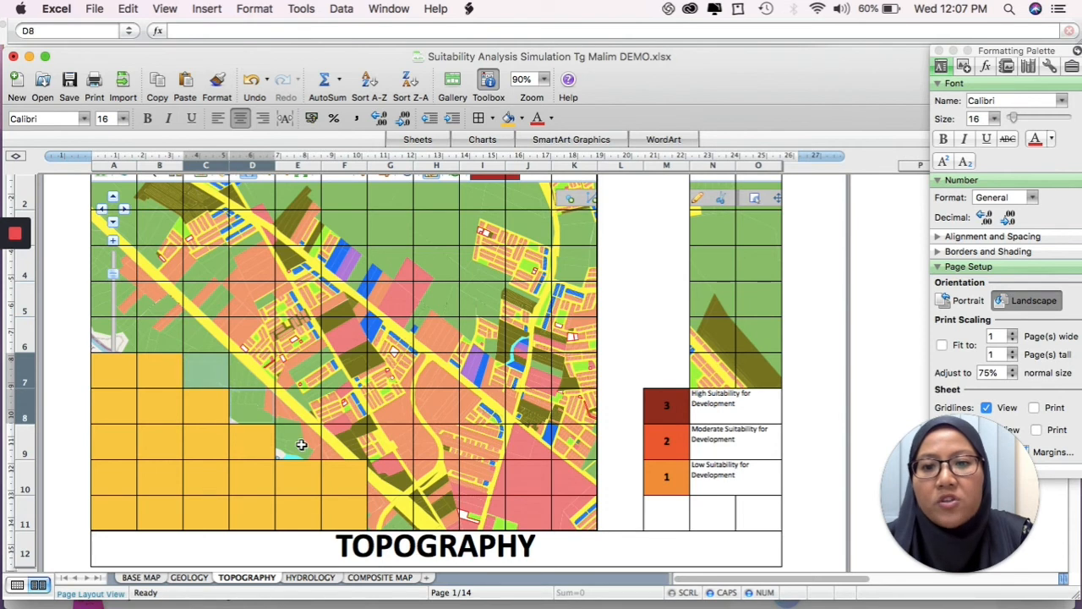
pyautogui.moveTo(361, 492); pyautogui.dragTo(391, 522)
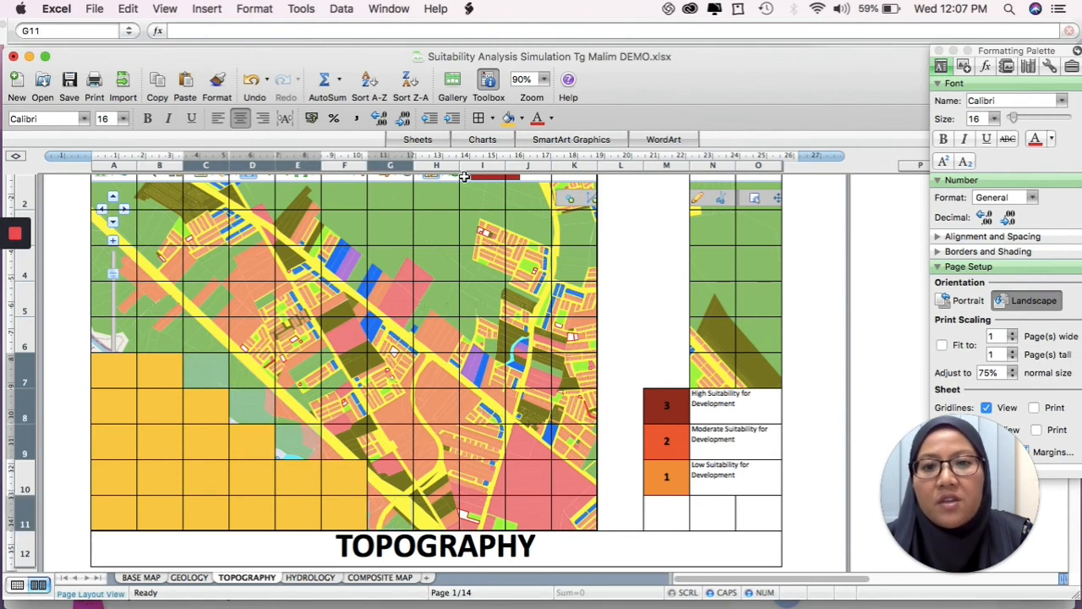
pyautogui.click(523, 122)
pyautogui.click(523, 187)
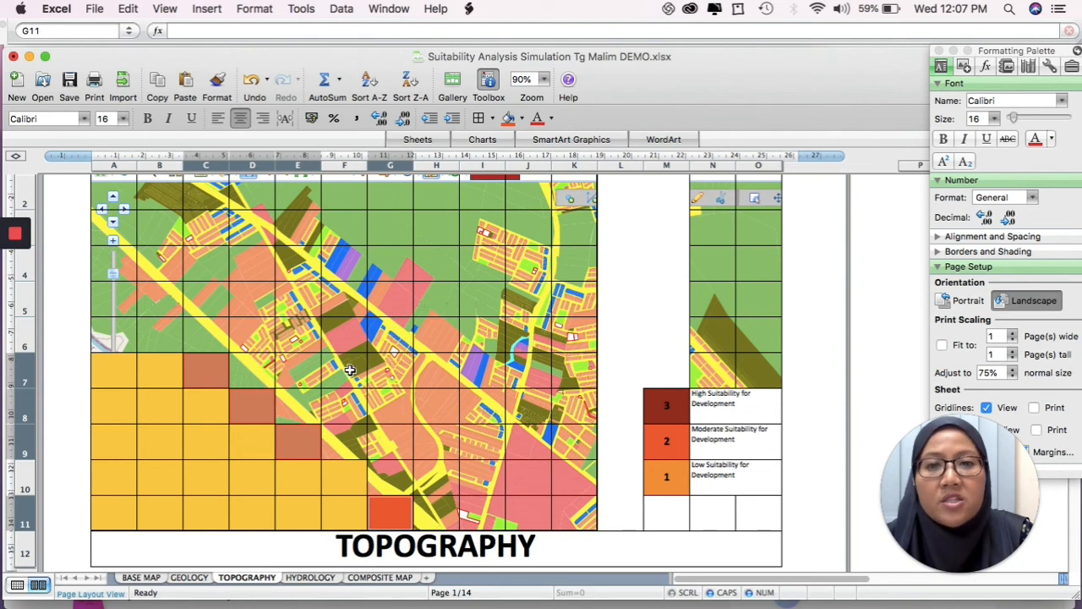
# - Fill cells D7:G7, E8:G8, F9:G9 and G10 with the dark red used for high suitability
pyautogui.click(265, 369)
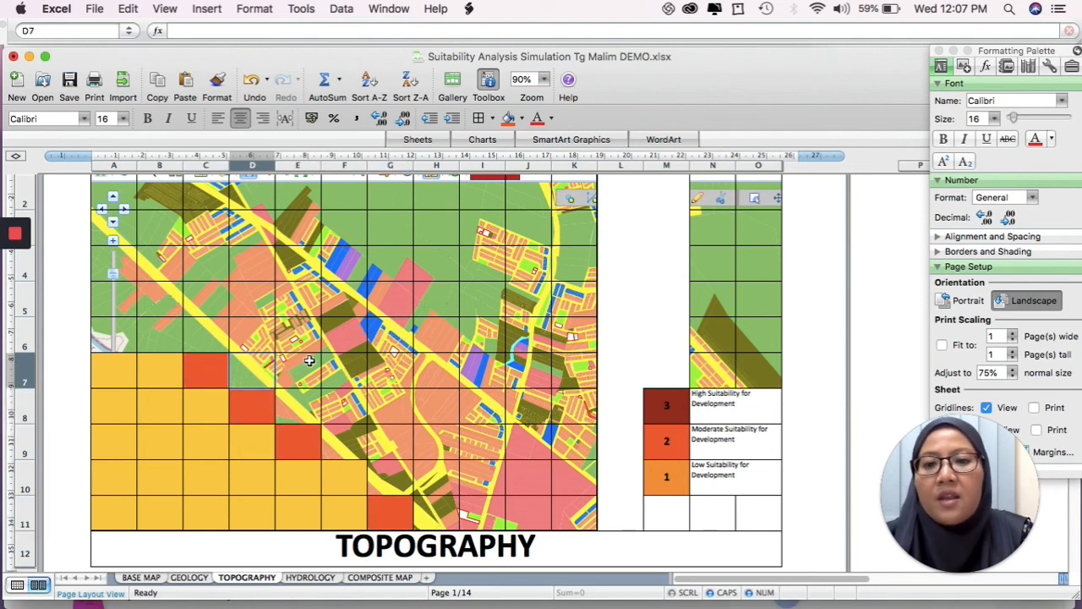
pyautogui.keyDown('super'); pyautogui.click(306, 366); pyautogui.keyUp('super')
pyautogui.keyDown('super'); pyautogui.click(343, 370); pyautogui.keyUp('super')
pyautogui.keyDown('super'); pyautogui.click(391, 370); pyautogui.keyUp('super')
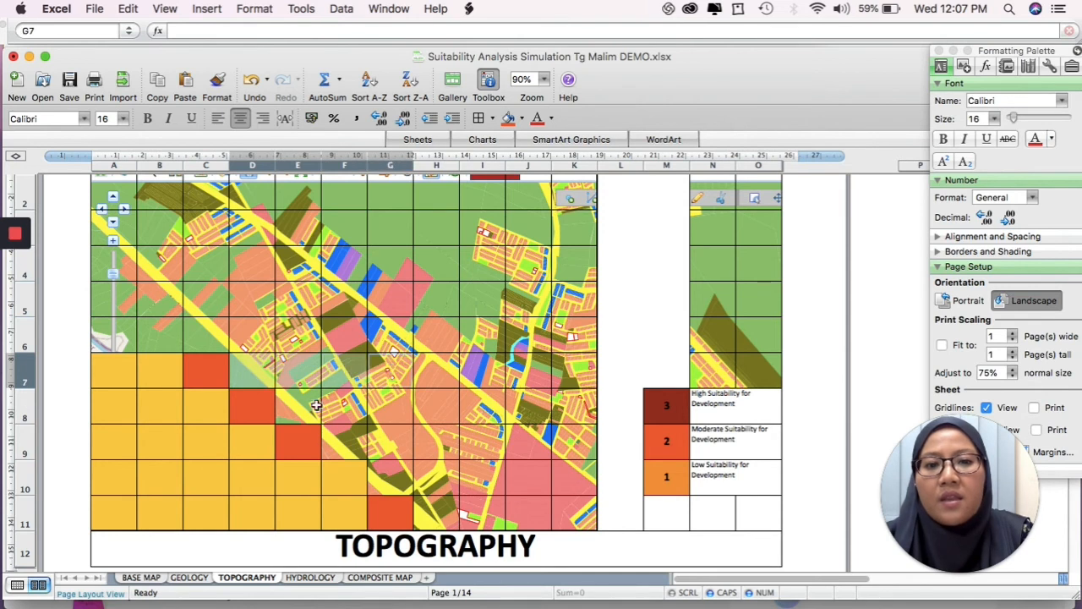
pyautogui.keyDown('super'); pyautogui.click(291, 412); pyautogui.keyUp('super')
pyautogui.keyDown('super'); pyautogui.click(341, 409); pyautogui.keyUp('super')
pyautogui.keyDown('super'); pyautogui.click(390, 406); pyautogui.keyUp('super')
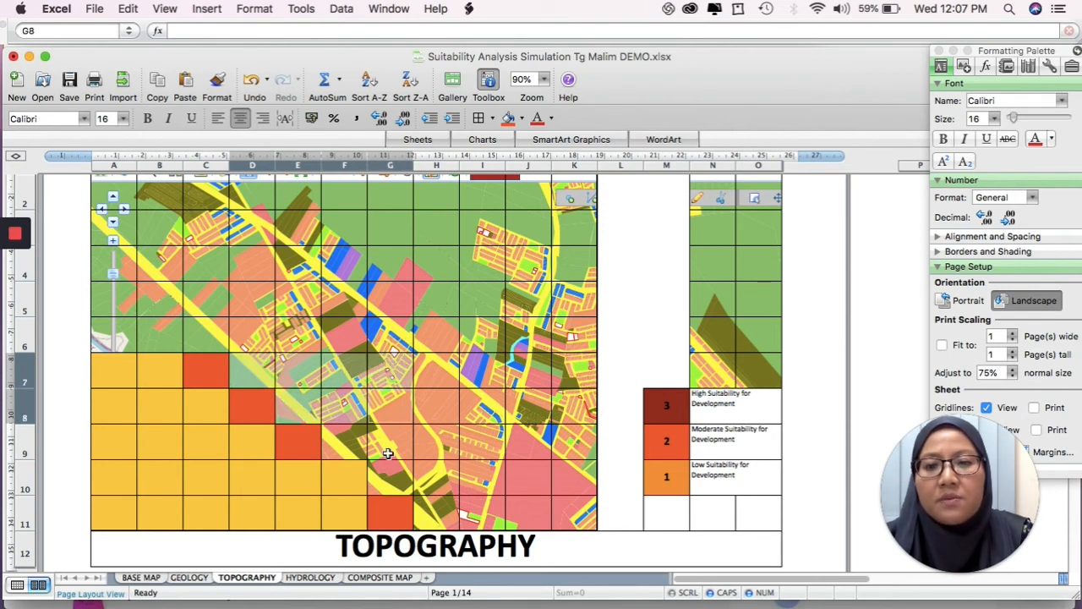
pyautogui.keyDown('super'); pyautogui.click(389, 454); pyautogui.keyUp('super')
pyautogui.keyDown('super'); pyautogui.click(348, 447); pyautogui.keyUp('super')
pyautogui.keyDown('super'); pyautogui.click(383, 479); pyautogui.keyUp('super')
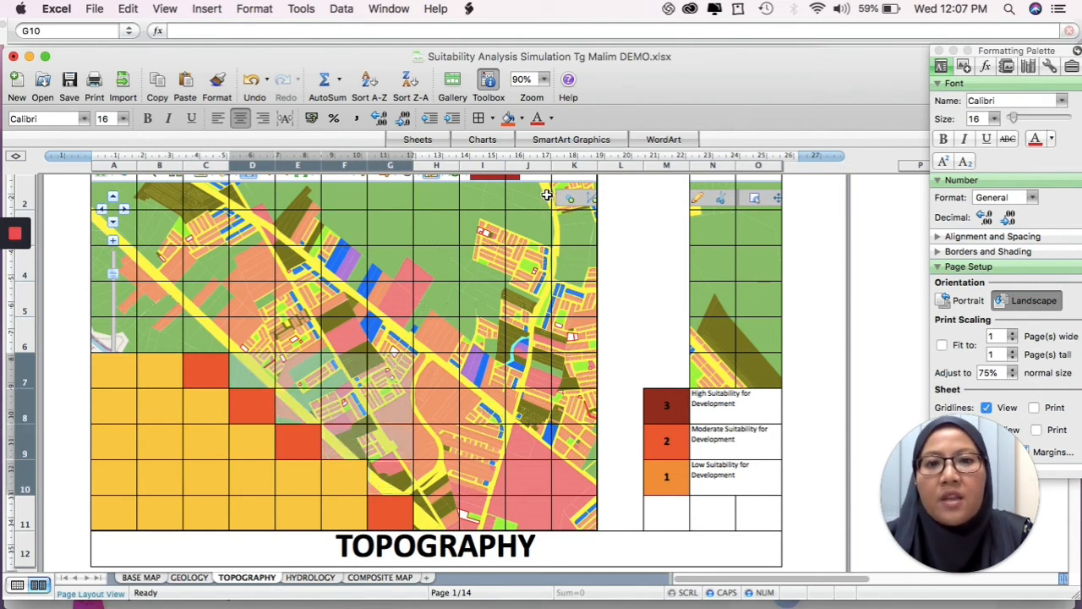
pyautogui.click(524, 118)
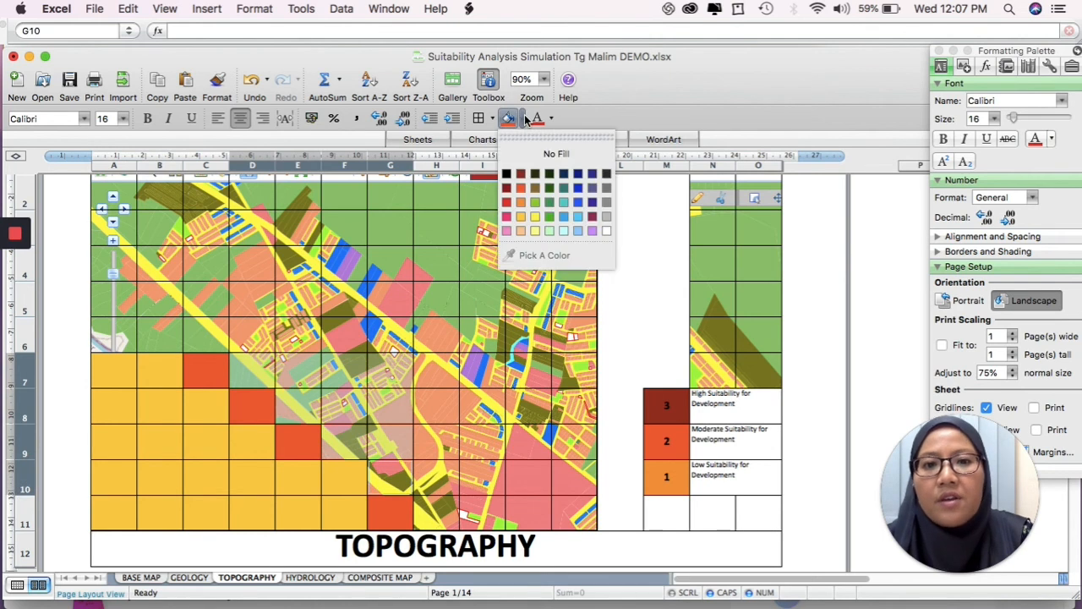
pyautogui.click(521, 173)
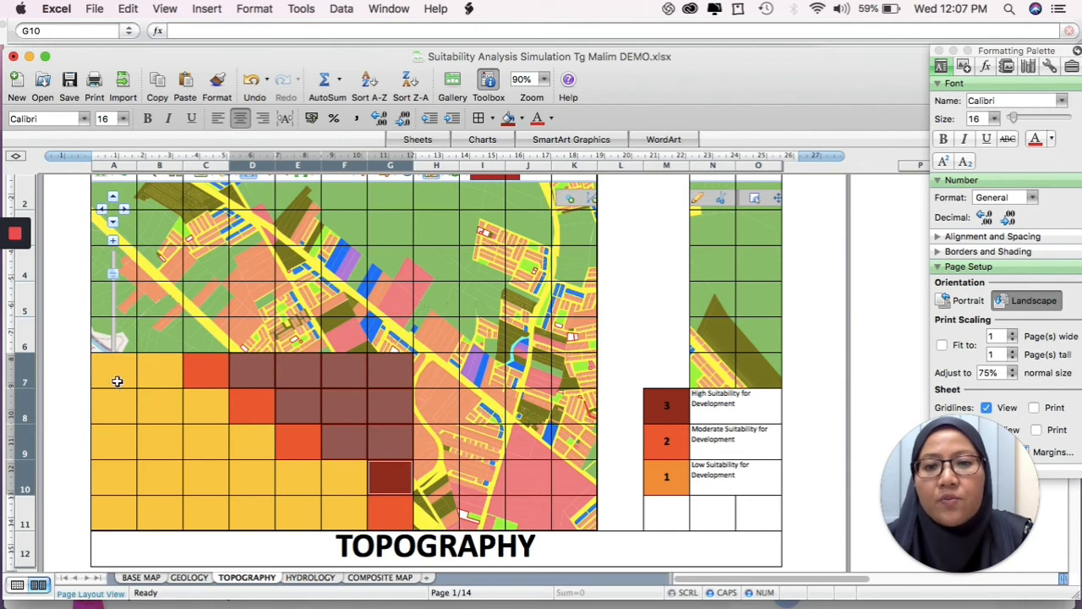
pyautogui.click(320, 376)
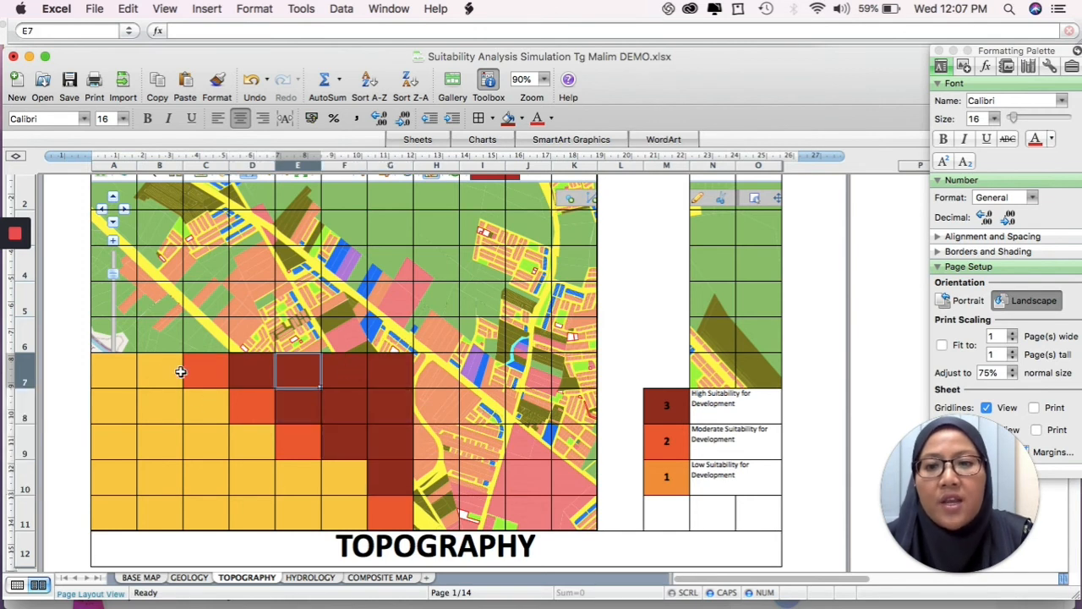
# - Enter the score 1 in the gold cells A7:B7 and A8:C8
pyautogui.click(116, 371)
pyautogui.write('1')
pyautogui.press('Tab')
pyautogui.write('1')
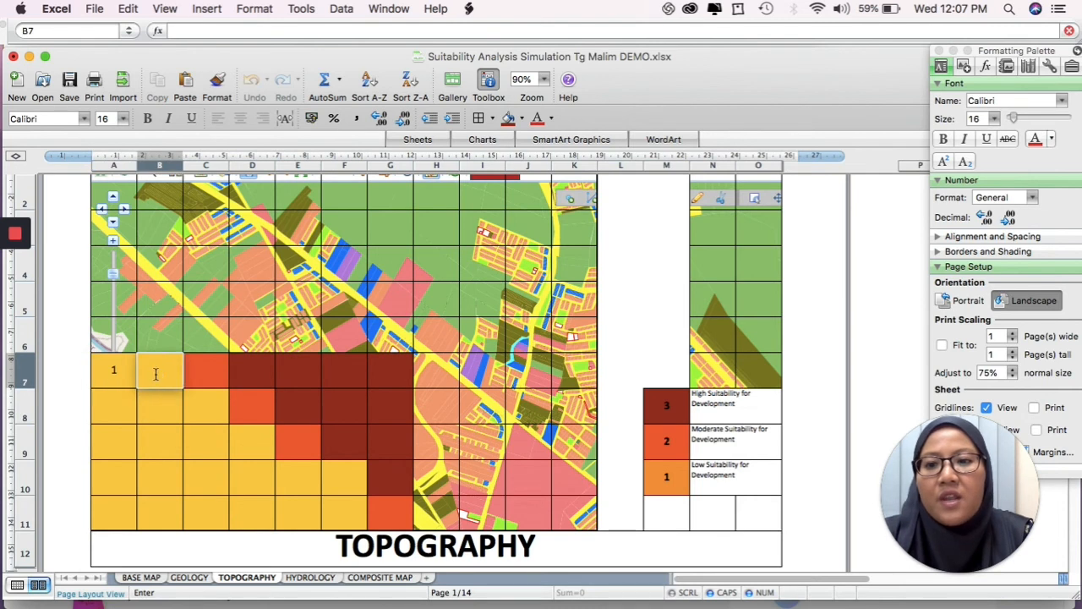
pyautogui.press('Return')
pyautogui.write('1')
pyautogui.press('Tab')
pyautogui.write('1')
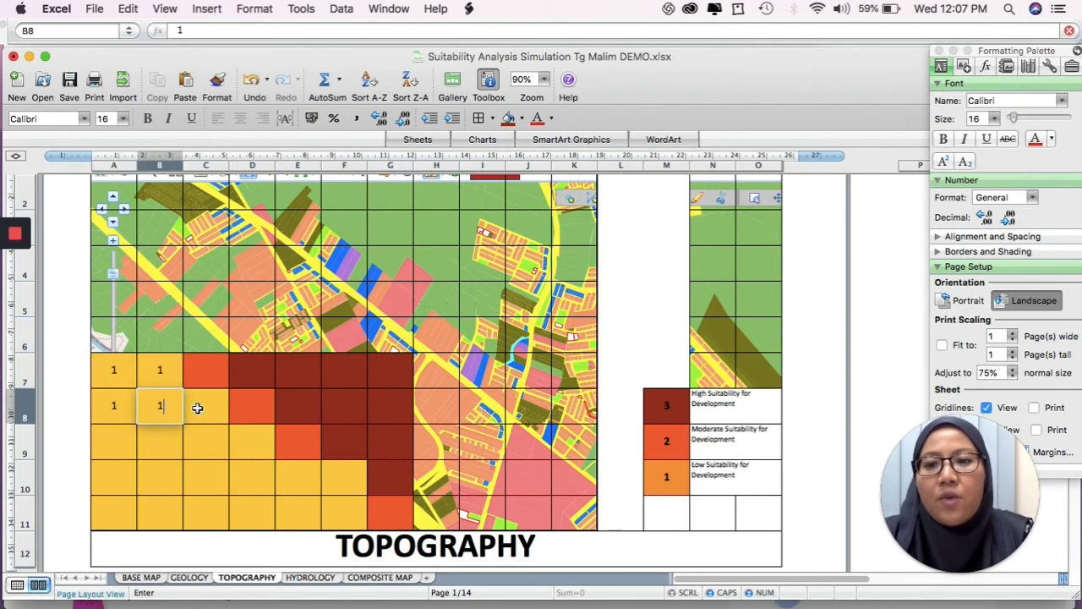
pyautogui.press('Tab')
pyautogui.write('1')
pyautogui.press('Return')
# - Enter the score 1 in the gold cells A9:D9
pyautogui.write('1')
pyautogui.press('Tab')
pyautogui.write('1')
pyautogui.press('Tab')
pyautogui.write('1')
pyautogui.press('Tab')
pyautogui.write('1')
pyautogui.press('Return')
# - Enter the score 1 in the gold cells A10:F10
pyautogui.write('1')
pyautogui.press('Tab')
pyautogui.write('1')
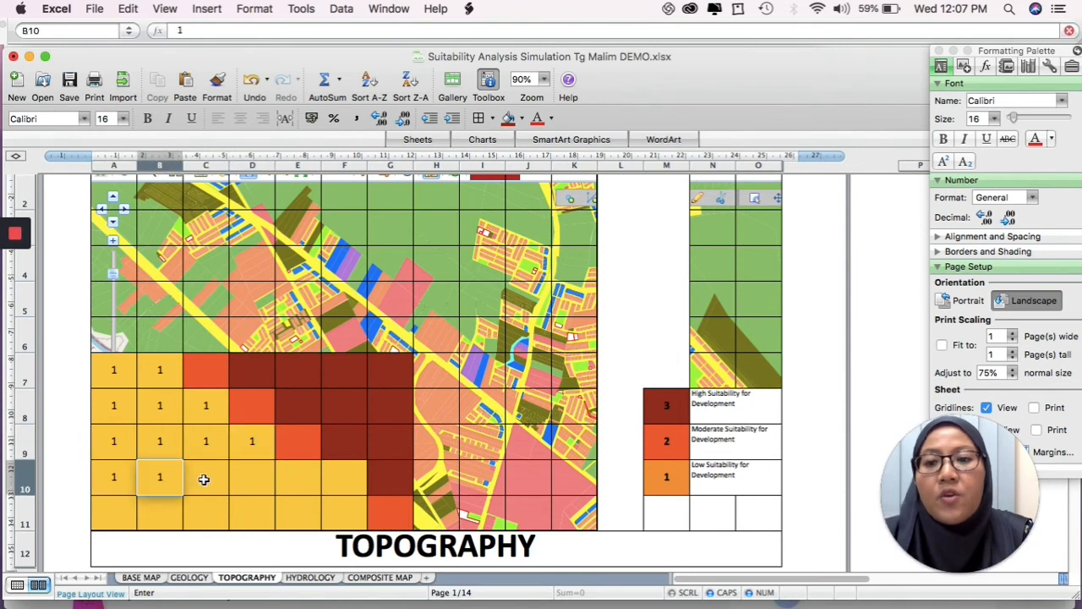
pyautogui.press('Tab')
pyautogui.write('1')
pyautogui.click(296, 479)
pyautogui.write('1')
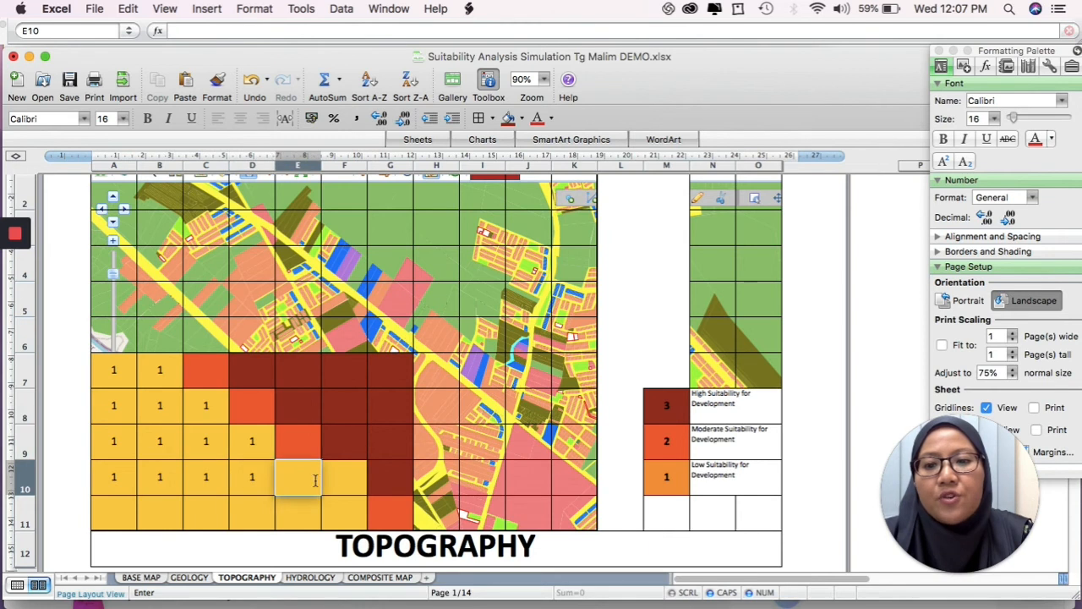
pyautogui.click(353, 480)
pyautogui.write('1')
# - Enter the score 1 in the gold cells A11:F11
pyautogui.click(125, 511)
pyautogui.write('1')
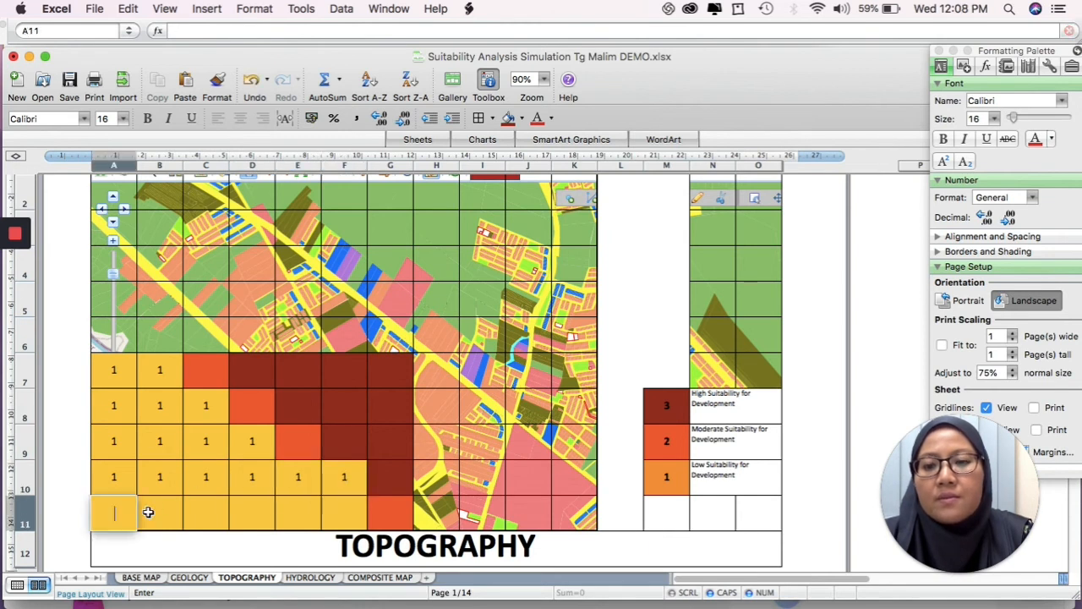
pyautogui.click(161, 512)
pyautogui.write('1')
pyautogui.click(203, 511)
pyautogui.write('1')
pyautogui.click(261, 511)
pyautogui.write('1')
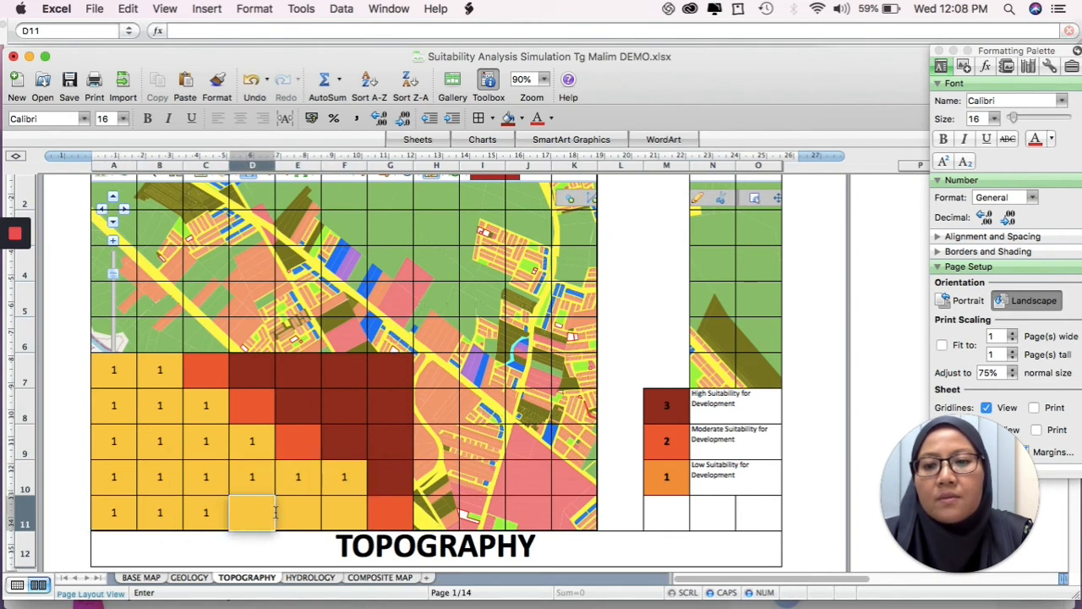
pyautogui.click(298, 513)
pyautogui.write('1')
pyautogui.click(344, 512)
pyautogui.write('1')
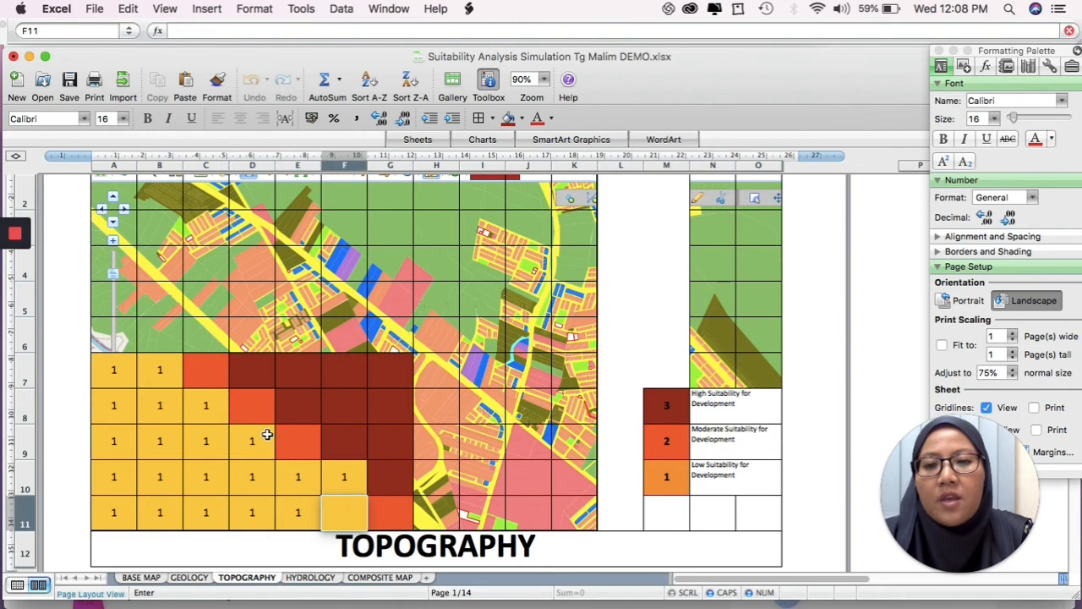
# - Enter the score 2 in the red-orange cells C7, D8, E9 and G11
pyautogui.click(207, 373)
pyautogui.write('2')
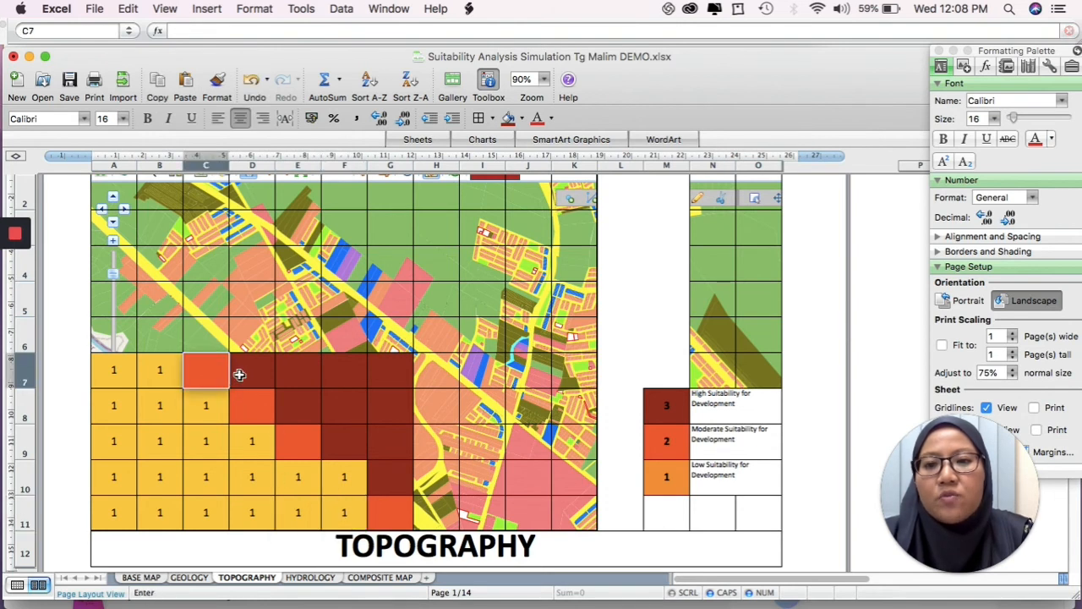
pyautogui.click(247, 398)
pyautogui.write('2')
pyautogui.click(307, 446)
pyautogui.write('2')
pyautogui.click(385, 514)
pyautogui.write('2')
# - Enter the score 3 in the dark red cells D7, E7 and E8
pyautogui.click(256, 374)
pyautogui.write('3')
pyautogui.click(296, 377)
pyautogui.write('3')
pyautogui.click(303, 403)
pyautogui.write('3')
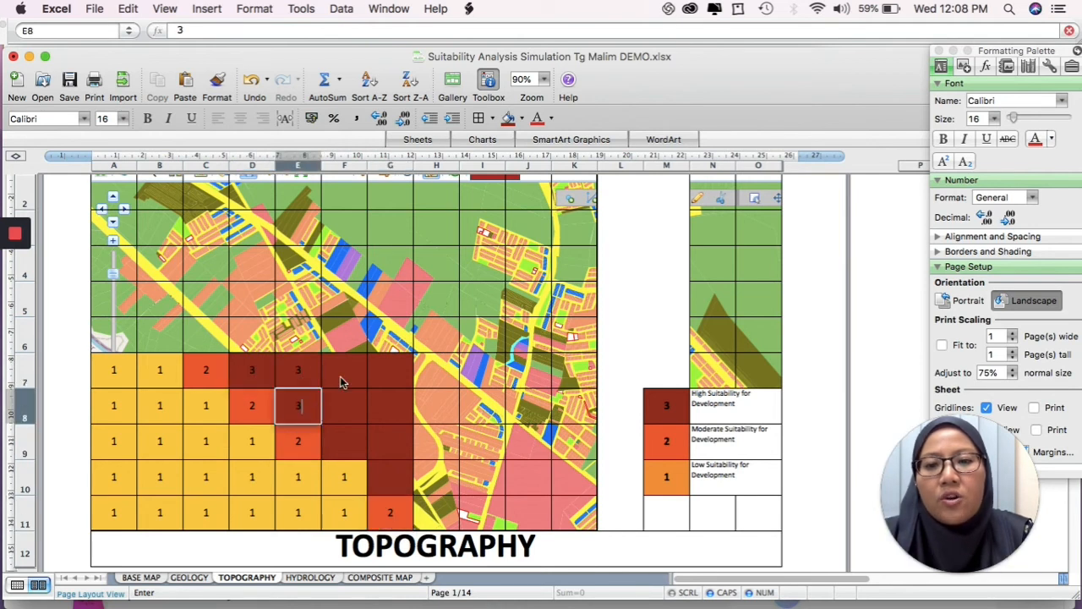
# - Enter the score 3 in the dark red cells F7, F8, G7 and G8
pyautogui.click(344, 377)
pyautogui.write('3')
pyautogui.click(342, 404)
pyautogui.write('3')
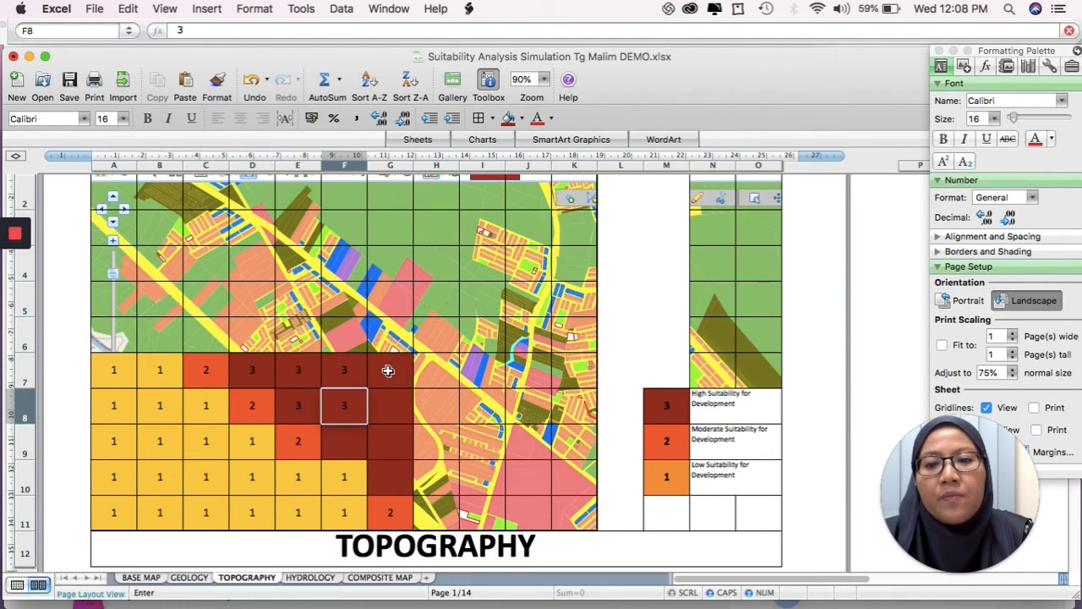
pyautogui.click(386, 370)
pyautogui.write('3')
pyautogui.click(393, 403)
pyautogui.write('33')
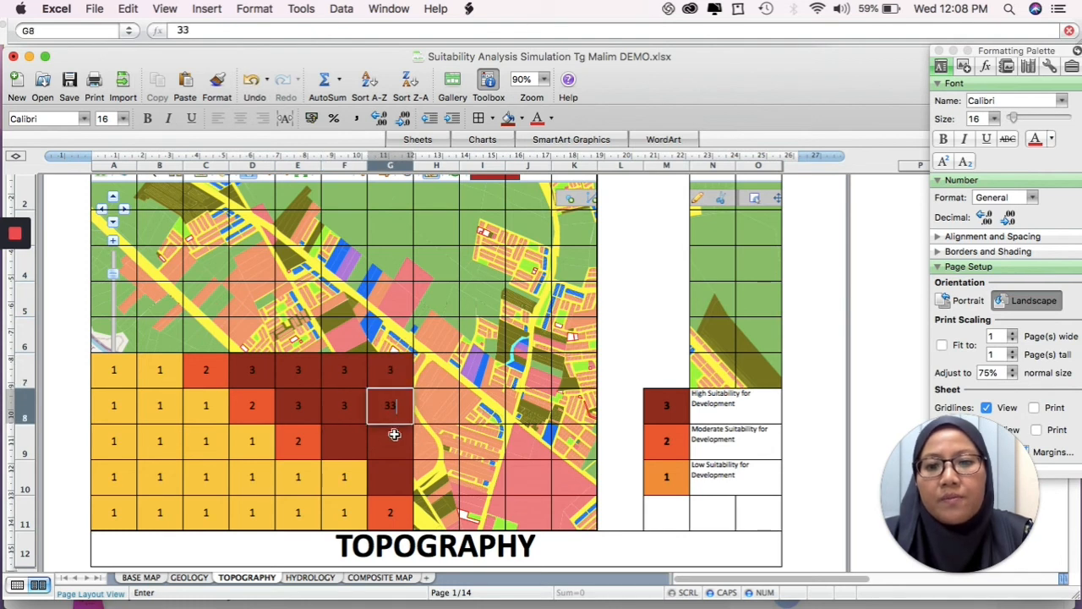
pyautogui.press('BackSpace')
# - Enter the score 3 in the dark red cells G9, G10 and F9
pyautogui.click(394, 434)
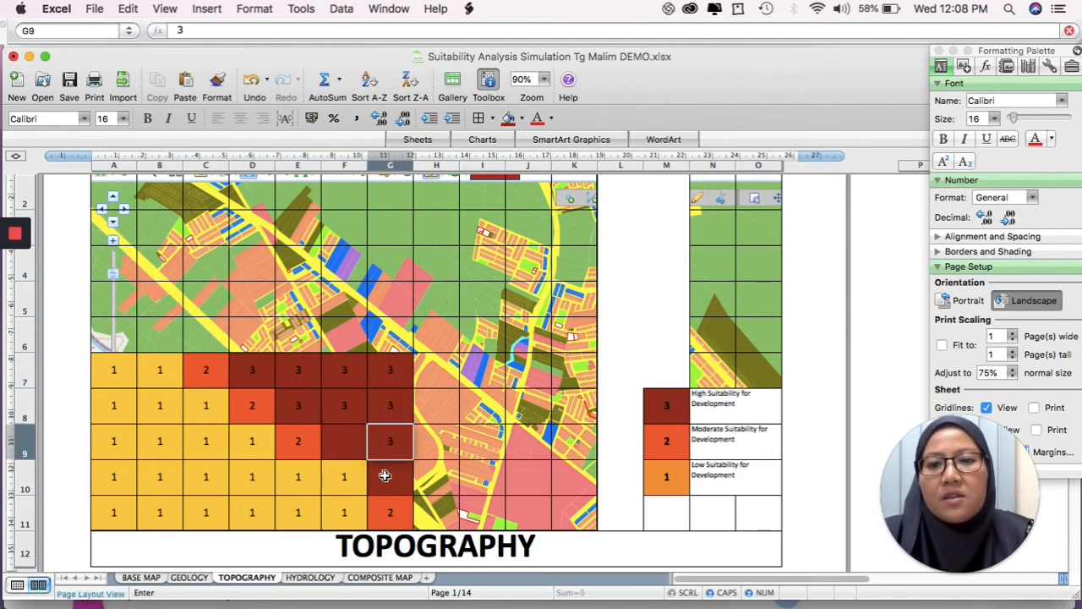
pyautogui.write('3')
pyautogui.click(388, 478)
pyautogui.write('3')
pyautogui.click(344, 438)
pyautogui.write('3')
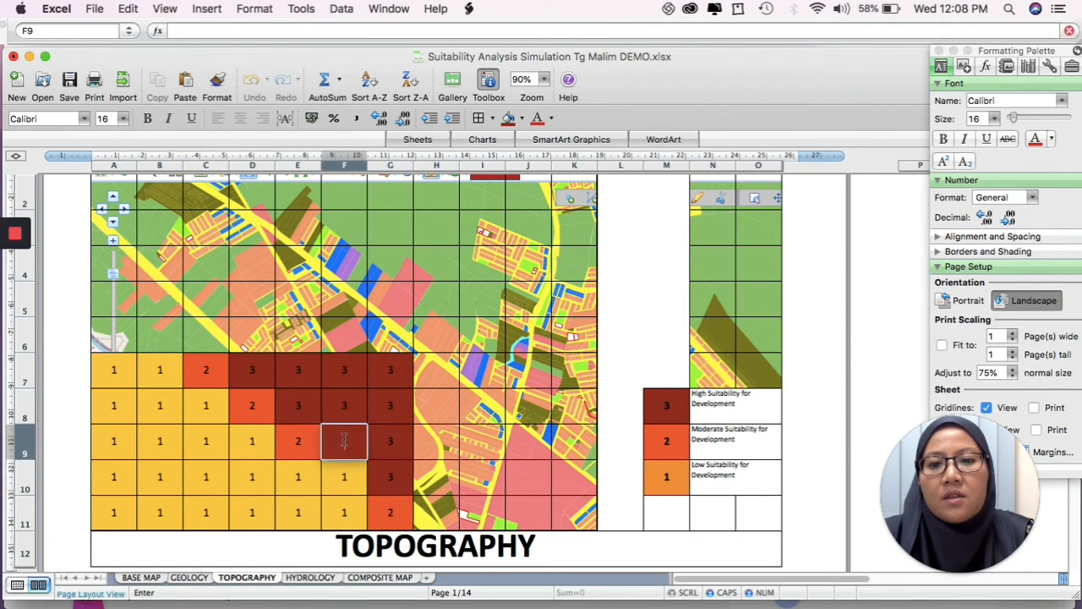
pyautogui.press('Return')
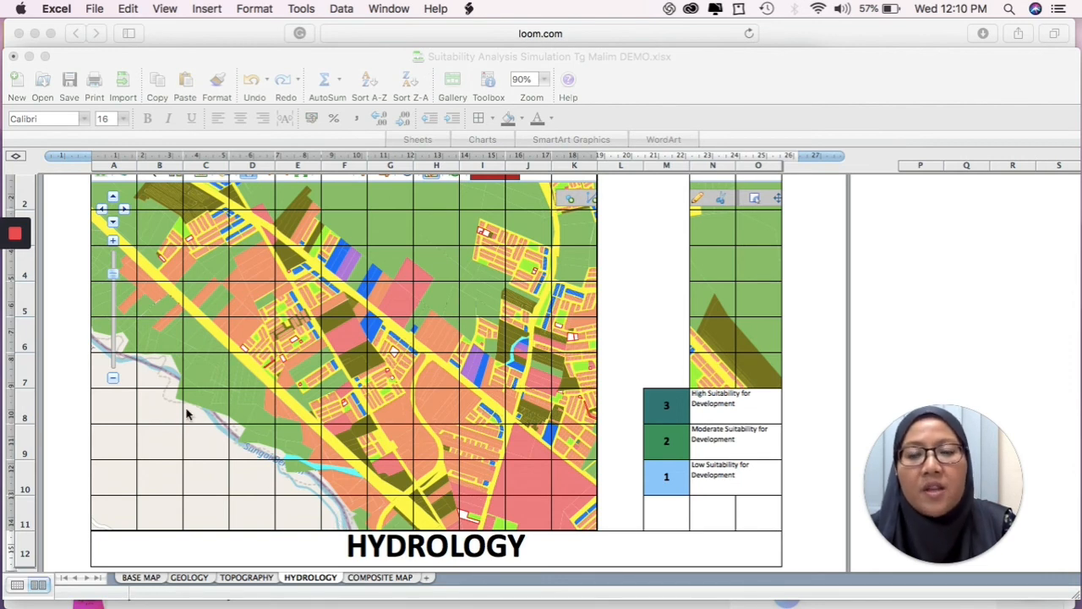
# - On the HYDROLOGY sheet, fill cells A6, A7:B7, A8:C8, A9:D9 and A10:F11 with the light blue low-suitability colour
pyautogui.click(121, 342)
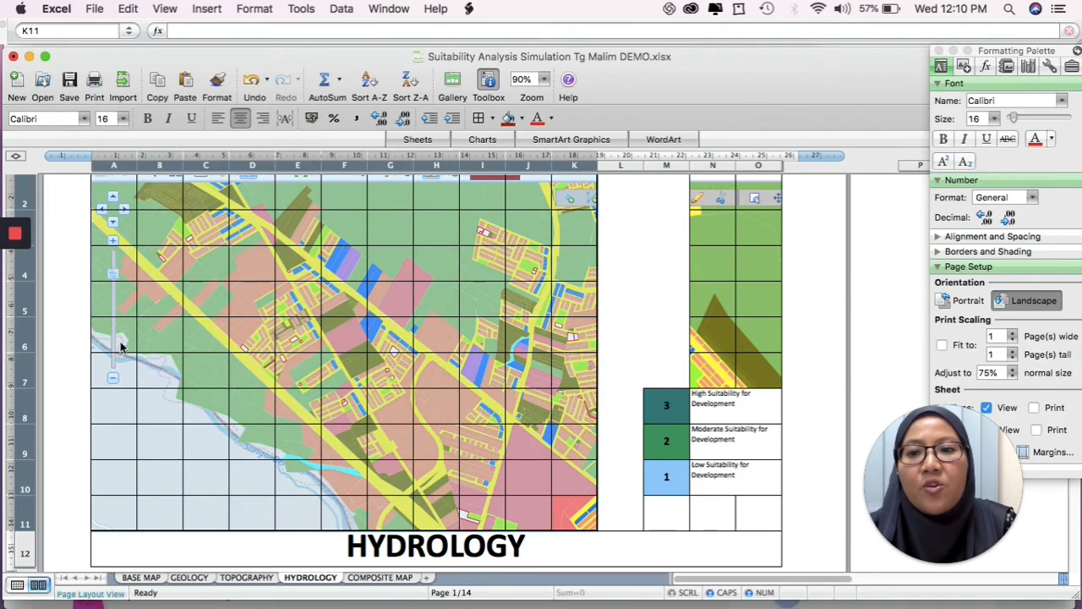
pyautogui.click(121, 343)
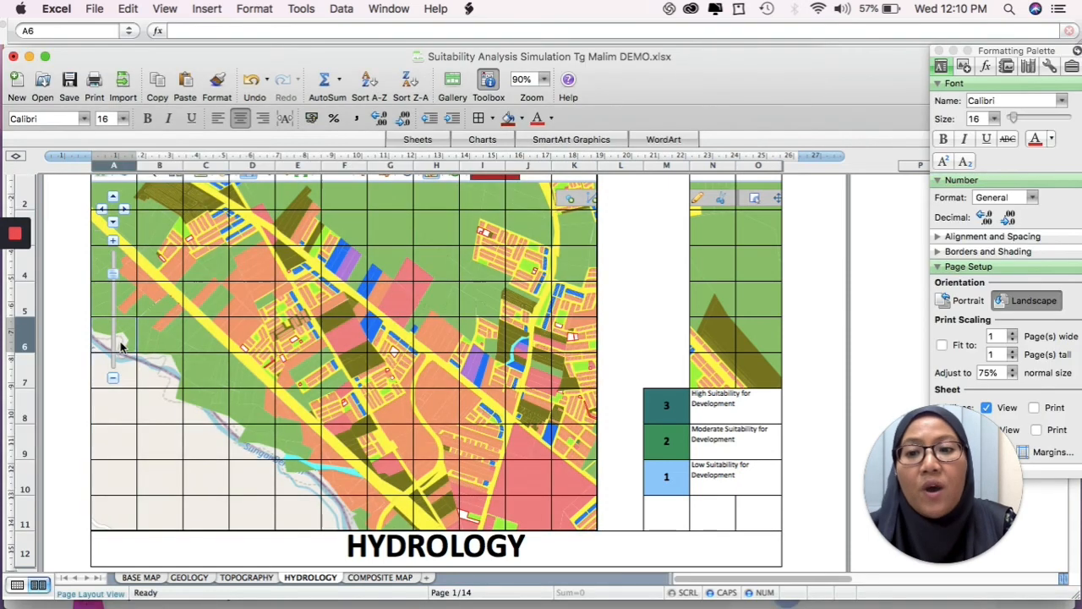
pyautogui.click(150, 373)
pyautogui.click(144, 408)
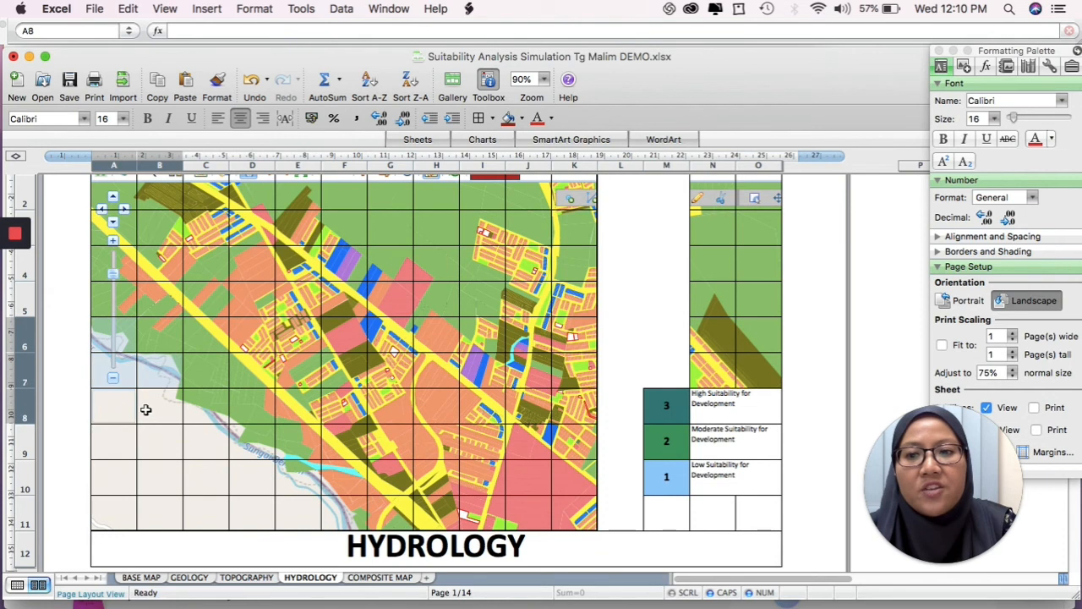
pyautogui.click(216, 421)
pyautogui.click(208, 446)
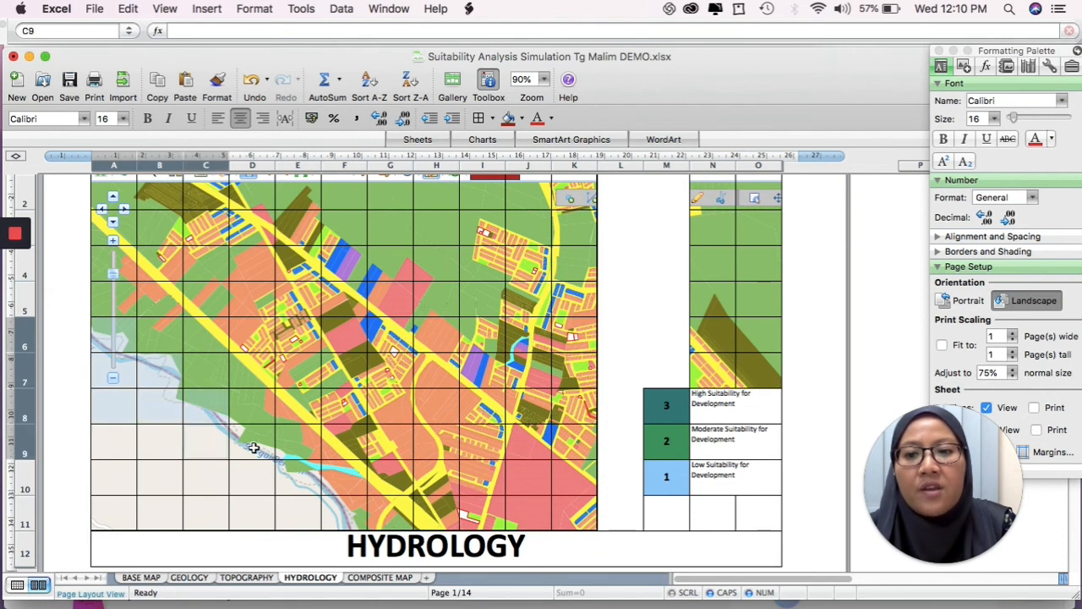
pyautogui.click(251, 446)
pyautogui.click(256, 481)
pyautogui.click(293, 476)
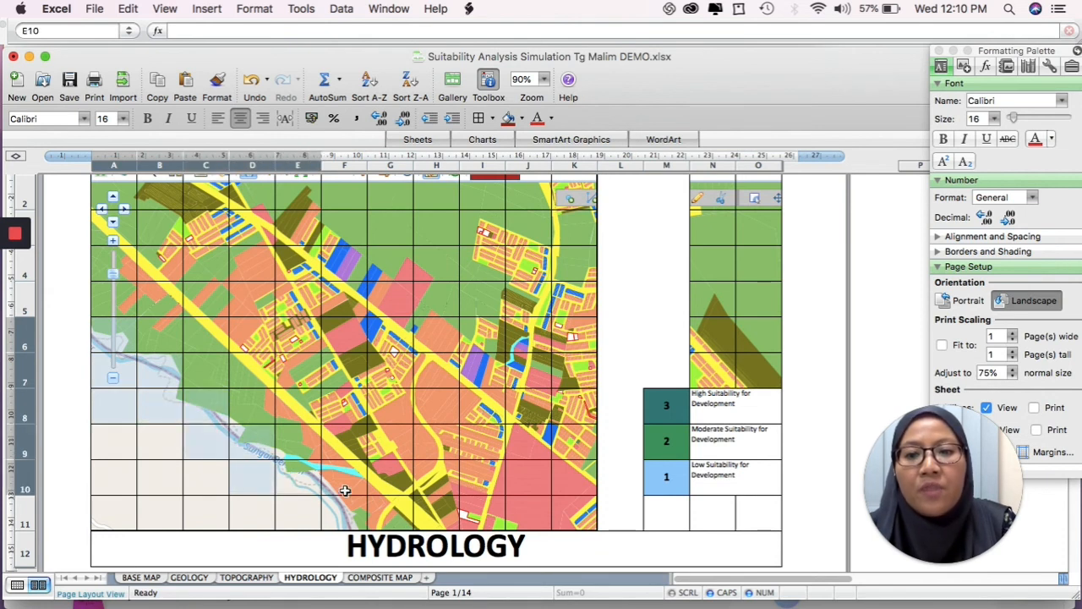
pyautogui.click(345, 491)
pyautogui.click(340, 519)
pyautogui.click(287, 515)
pyautogui.click(251, 513)
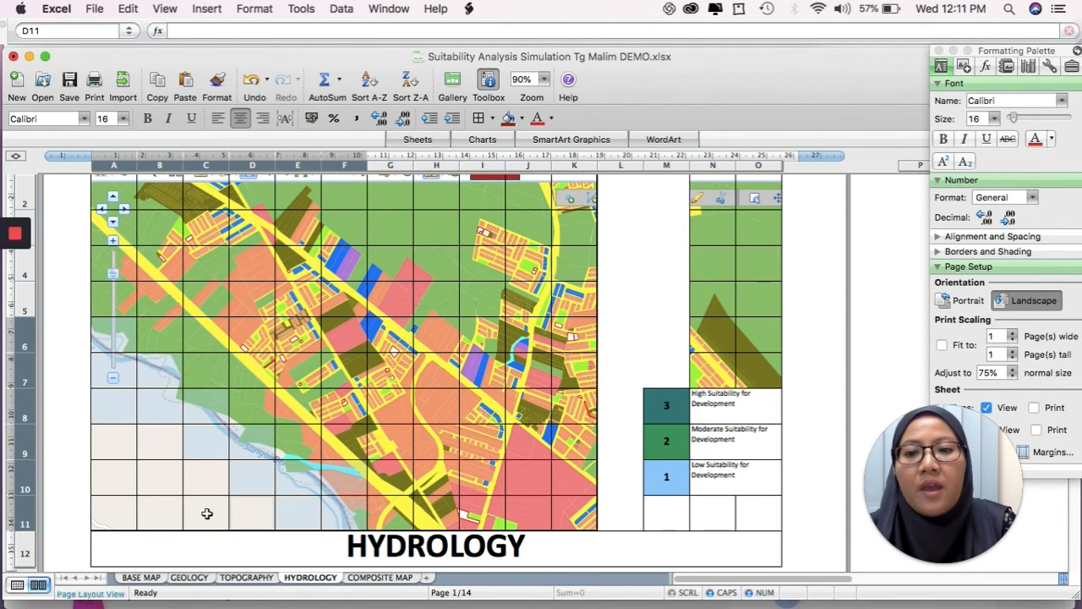
pyautogui.click(208, 512)
pyautogui.click(198, 483)
pyautogui.keyDown('super'); pyautogui.click(165, 450); pyautogui.keyUp('super')
pyautogui.keyDown('super'); pyautogui.click(121, 454); pyautogui.keyUp('super')
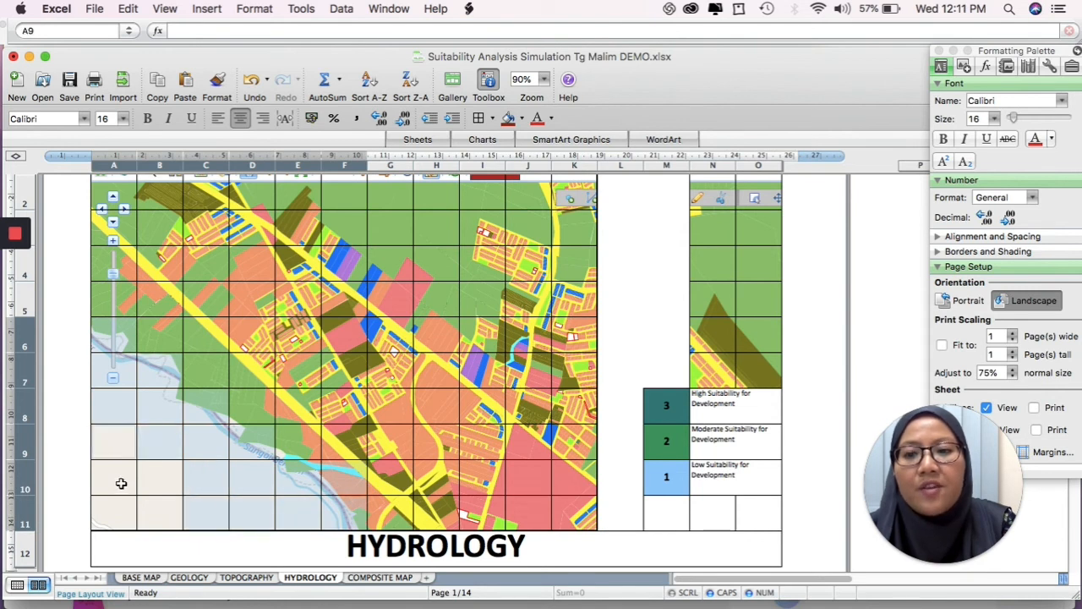
pyautogui.keyDown('super'); pyautogui.click(121, 484); pyautogui.keyUp('super')
pyautogui.keyDown('super'); pyautogui.click(157, 488); pyautogui.keyUp('super')
pyautogui.keyDown('super'); pyautogui.click(121, 513); pyautogui.keyUp('super')
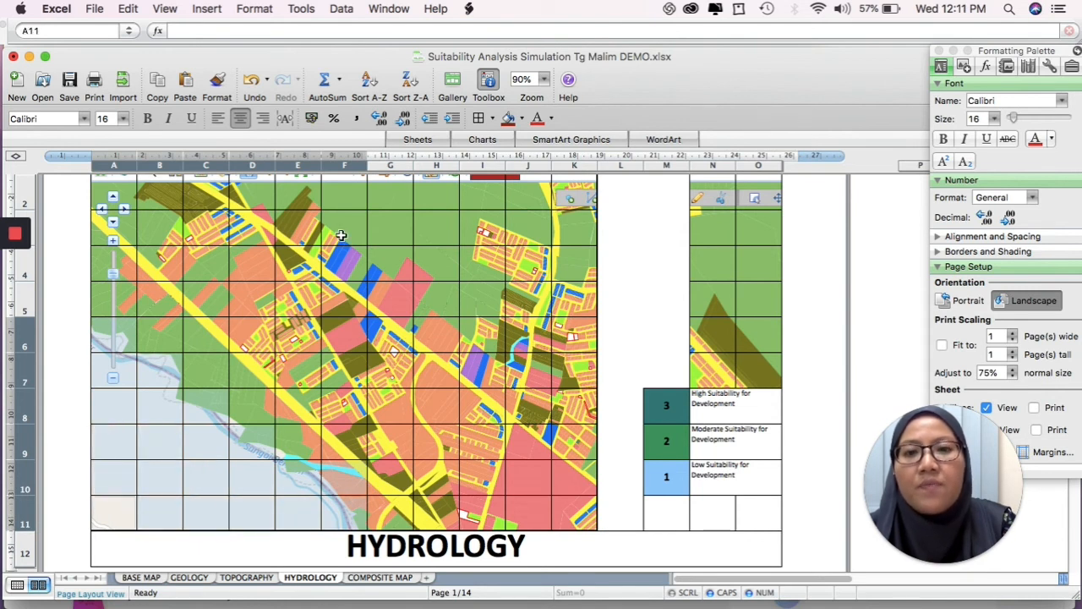
pyautogui.click(523, 120)
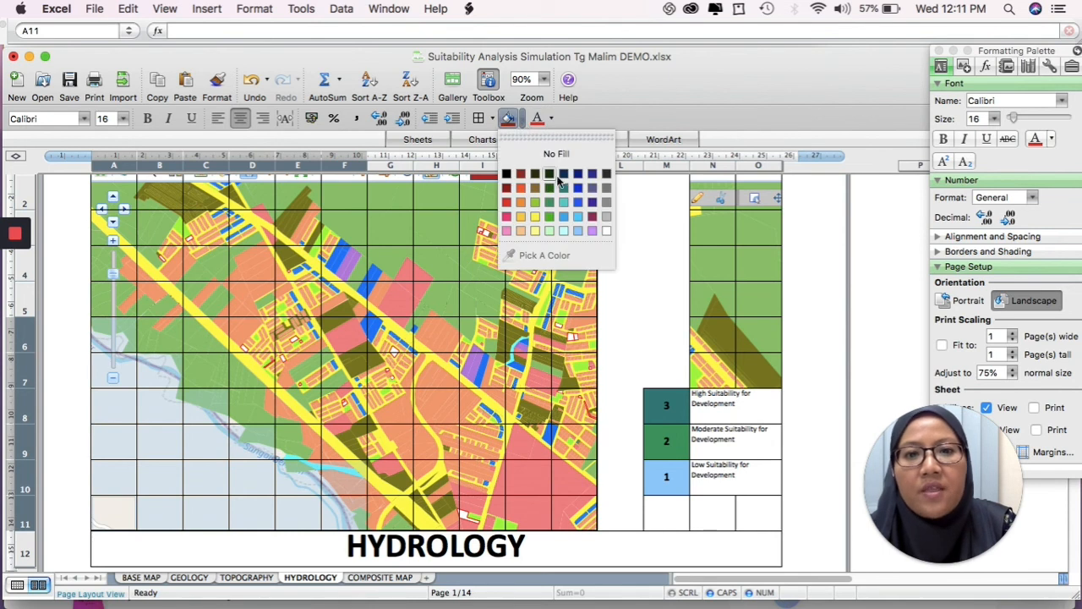
pyautogui.click(578, 234)
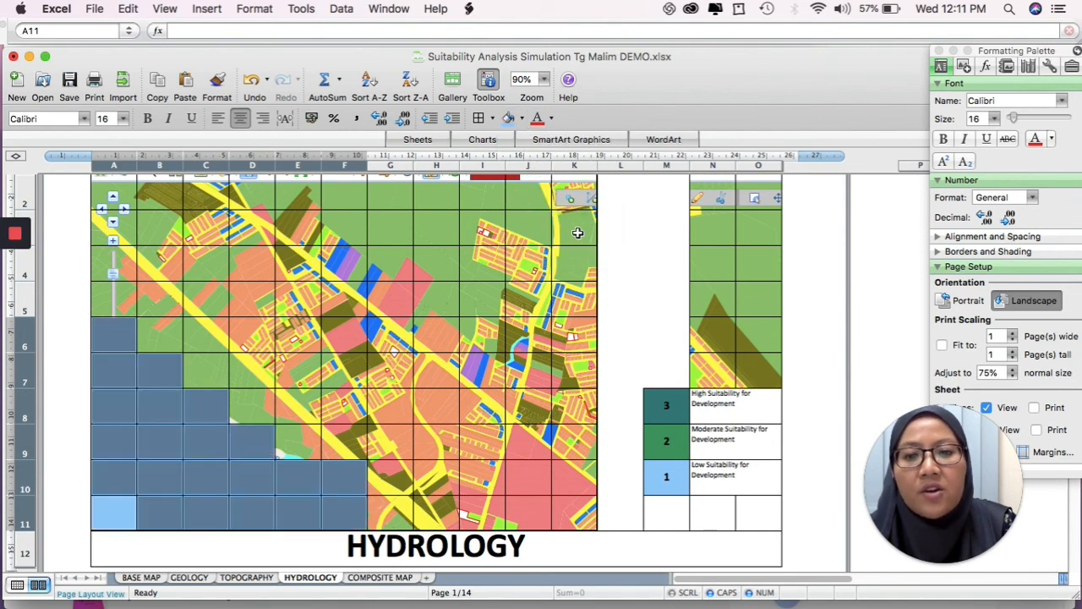
# - Fill the bordering cells B6, C7, D8, E9, F9, G10 and G11 with the green moderate-suitability colour
pyautogui.click(409, 505)
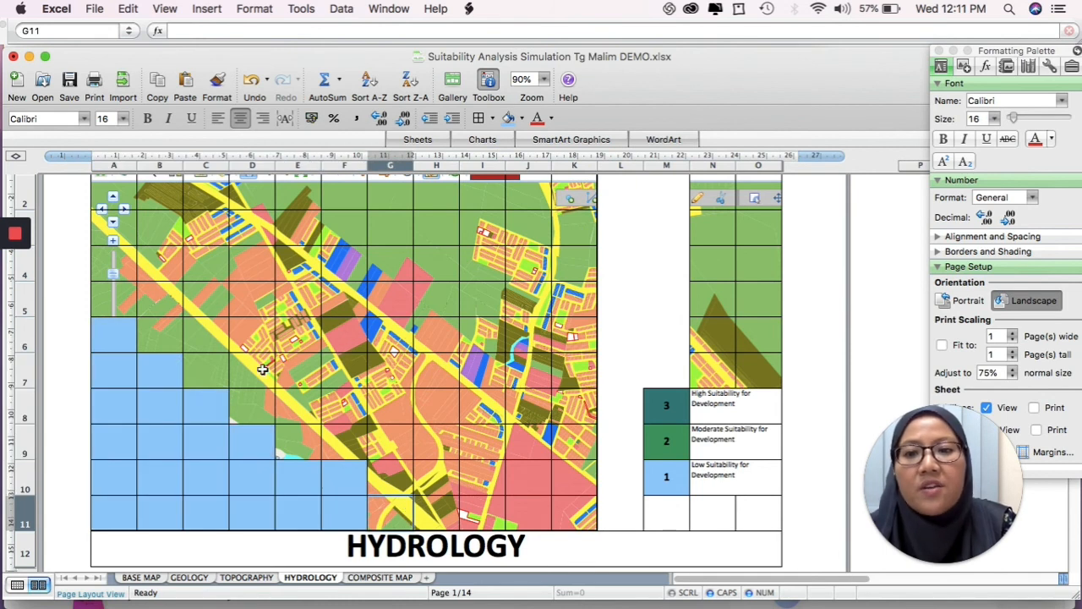
pyautogui.click(108, 301)
pyautogui.moveTo(164, 336); pyautogui.dragTo(396, 519)
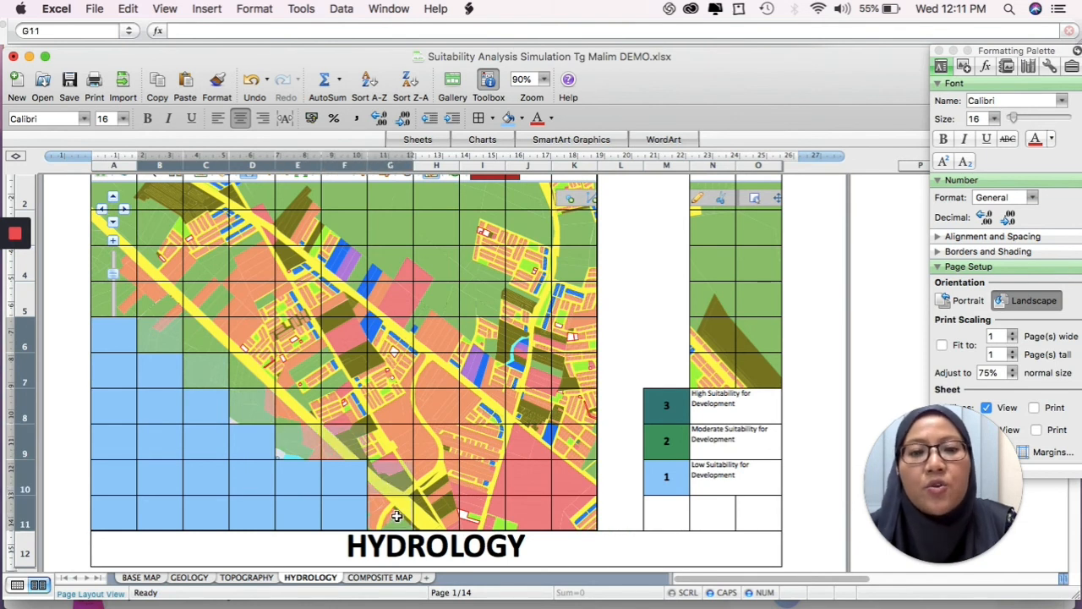
pyautogui.click(522, 120)
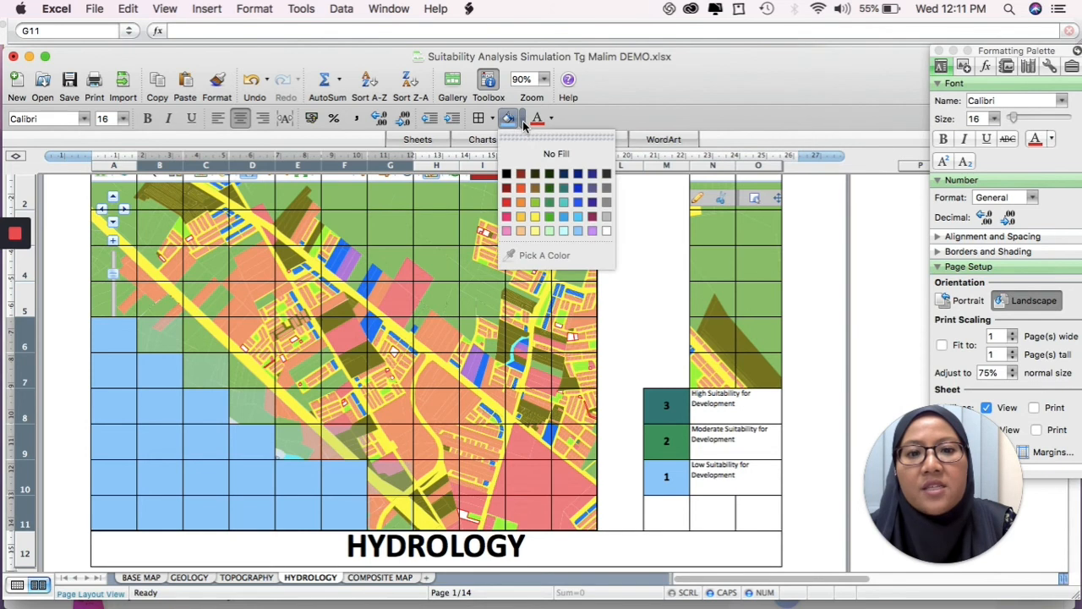
pyautogui.click(548, 204)
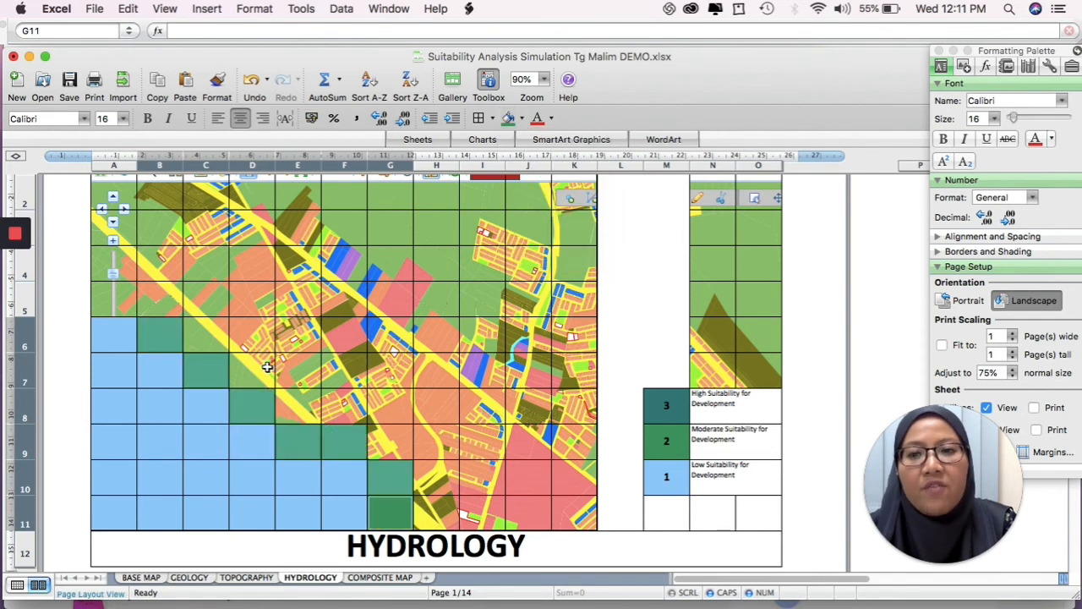
# - Fill cells C6:G6, D7:G7, E8:G8 and G9 with the dark teal high-suitability colour
pyautogui.click(211, 339)
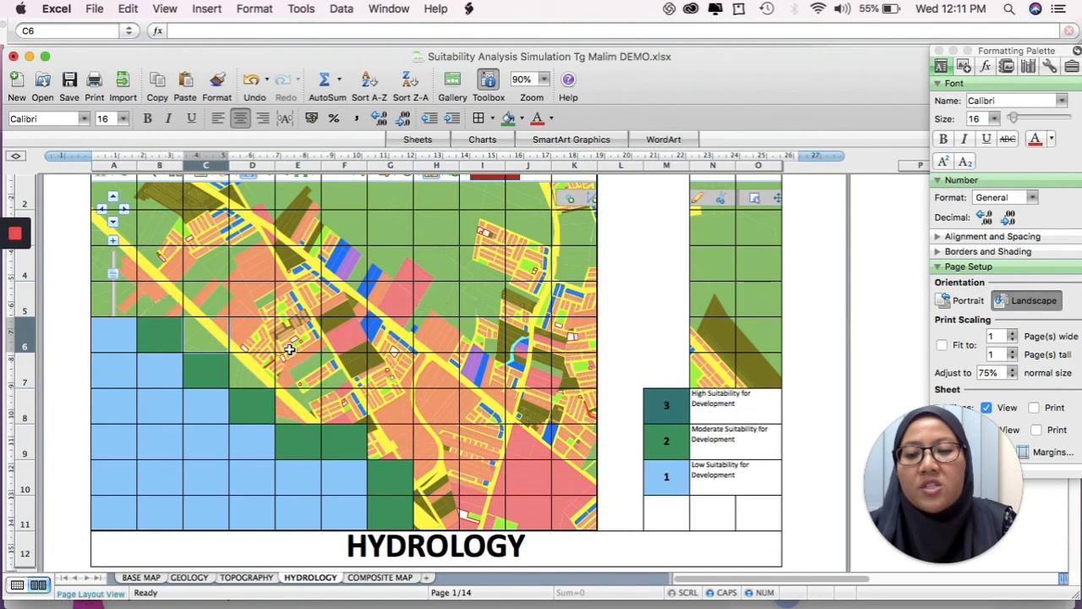
pyautogui.keyDown('super'); pyautogui.click(265, 337); pyautogui.keyUp('super')
pyautogui.keyDown('super'); pyautogui.click(309, 338); pyautogui.keyUp('super')
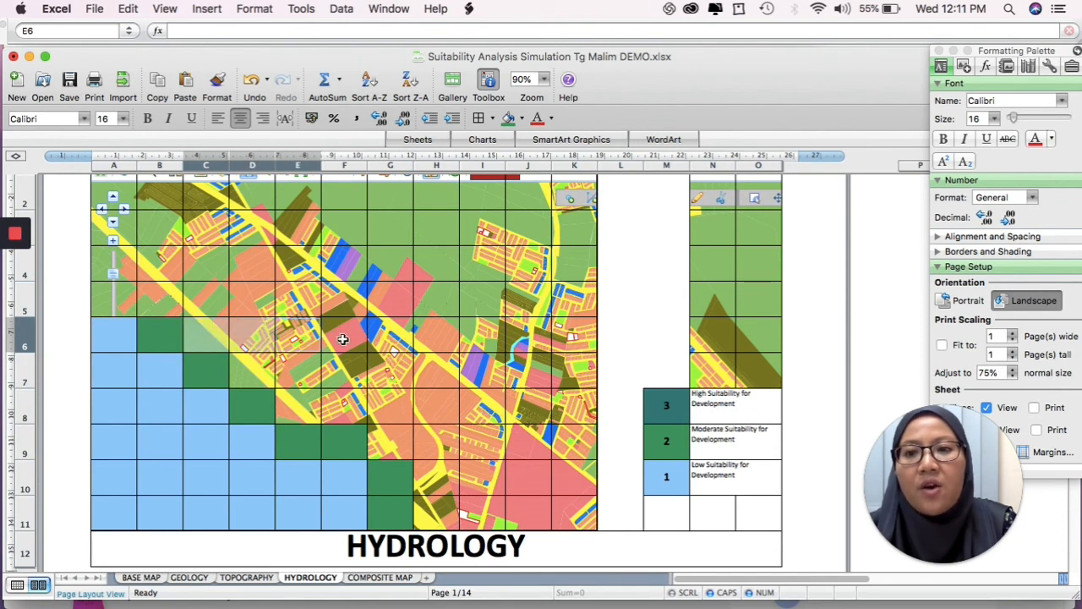
pyautogui.keyDown('super'); pyautogui.click(347, 341); pyautogui.keyUp('super')
pyautogui.keyDown('super'); pyautogui.click(386, 339); pyautogui.keyUp('super')
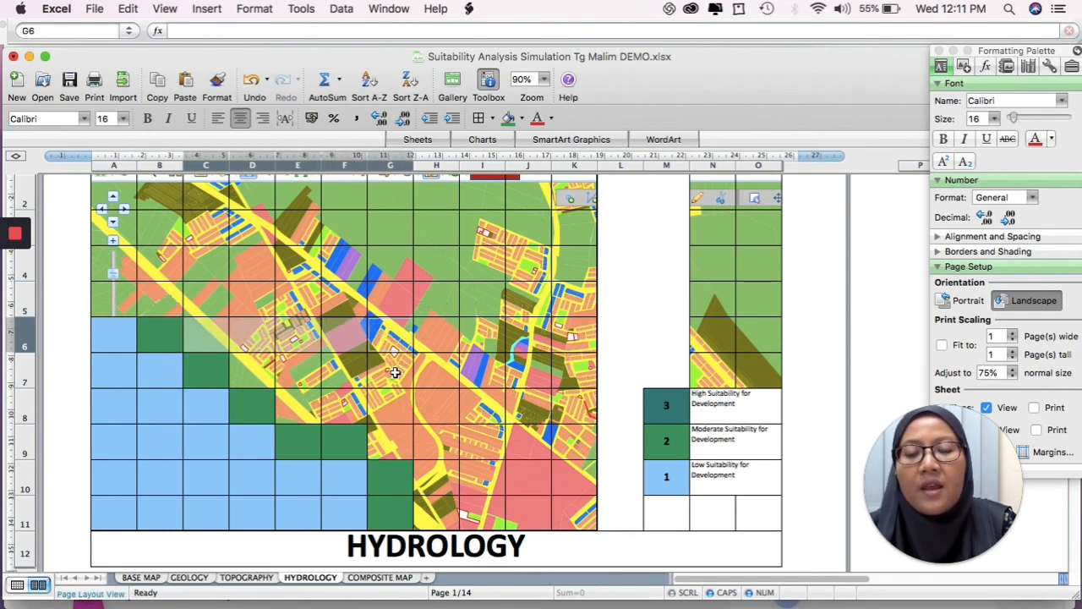
pyautogui.keyDown('super'); pyautogui.click(392, 369); pyautogui.keyUp('super')
pyautogui.keyDown('super'); pyautogui.click(340, 372); pyautogui.keyUp('super')
pyautogui.keyDown('super'); pyautogui.click(302, 373); pyautogui.keyUp('super')
pyautogui.keyDown('super'); pyautogui.click(251, 367); pyautogui.keyUp('super')
pyautogui.keyDown('super'); pyautogui.click(298, 399); pyautogui.keyUp('super')
pyautogui.keyDown('super'); pyautogui.click(346, 409); pyautogui.keyUp('super')
pyautogui.keyDown('super'); pyautogui.click(385, 407); pyautogui.keyUp('super')
pyautogui.keyDown('super'); pyautogui.click(385, 440); pyautogui.keyUp('super')
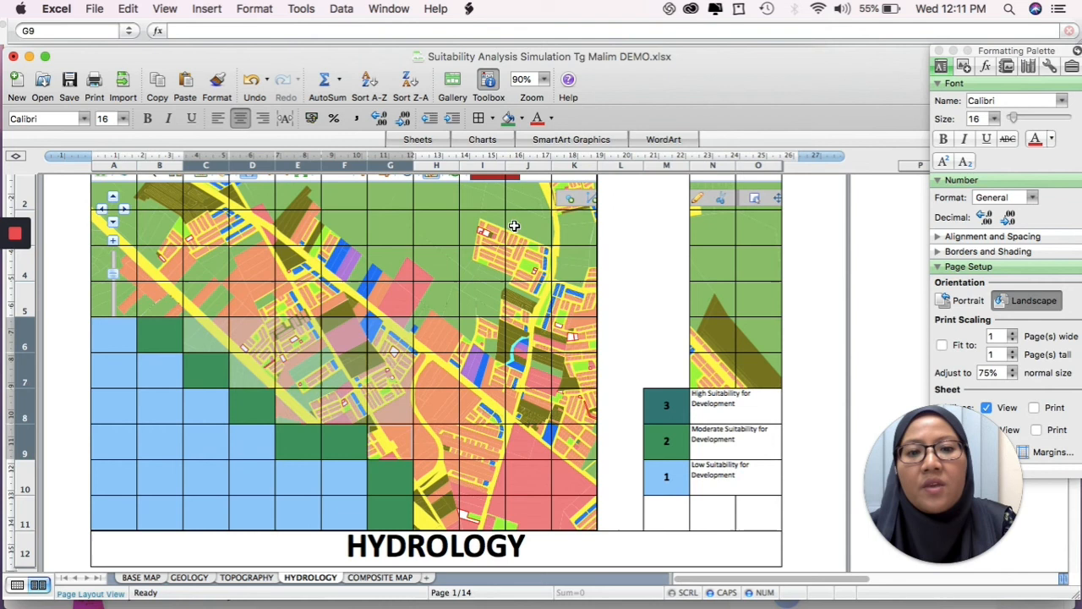
pyautogui.click(522, 118)
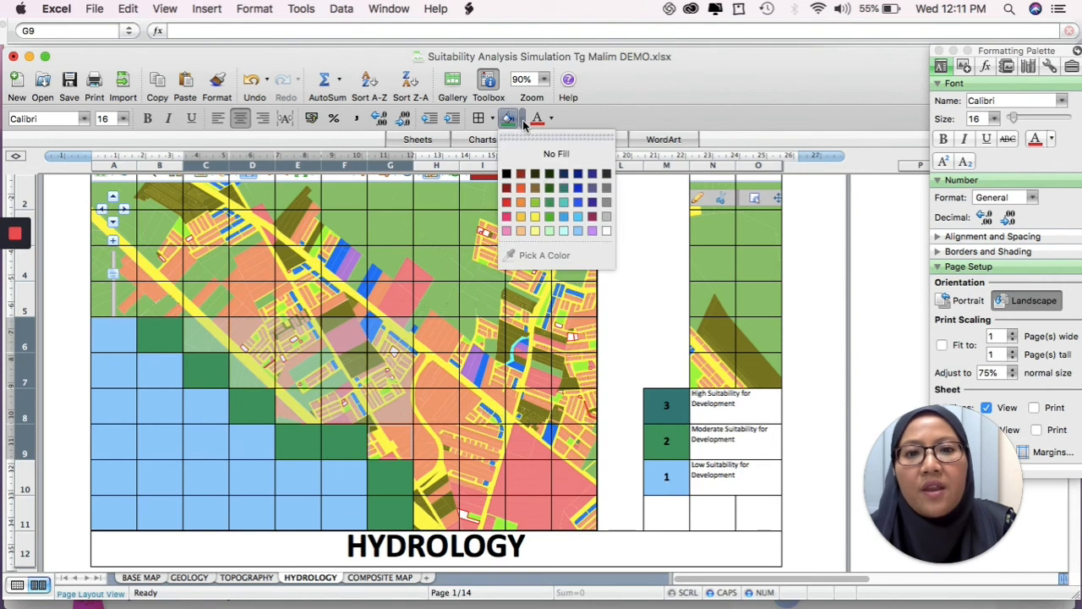
pyautogui.click(563, 193)
pyautogui.click(379, 397)
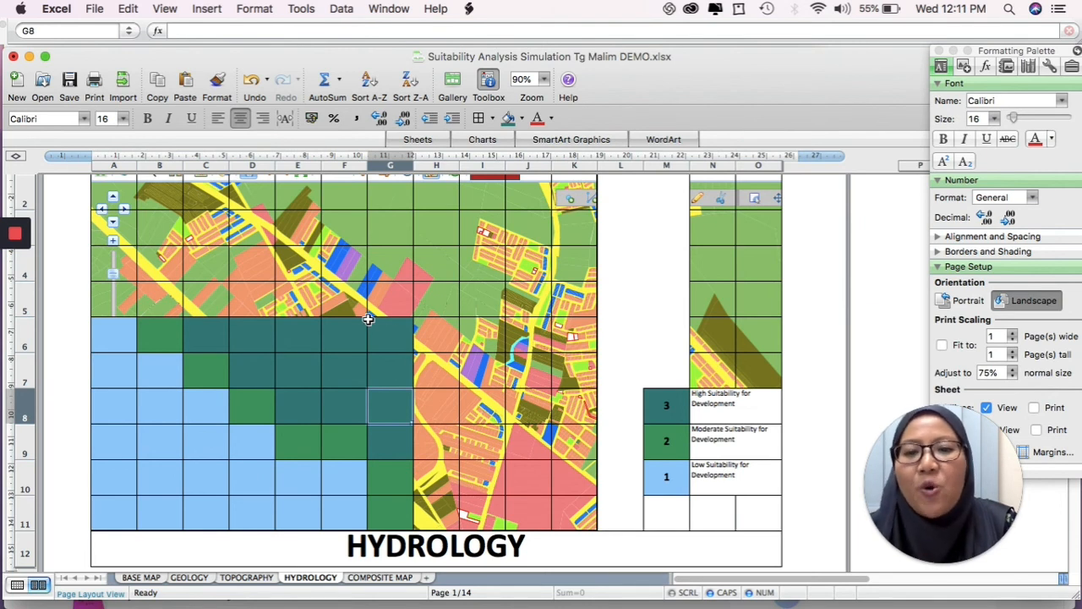
# - Enter the score 1 in the light blue cells A6, A7, B7 and B8
pyautogui.doubleClick(121, 338)
pyautogui.write('1')
pyautogui.click(122, 366)
pyautogui.write('1')
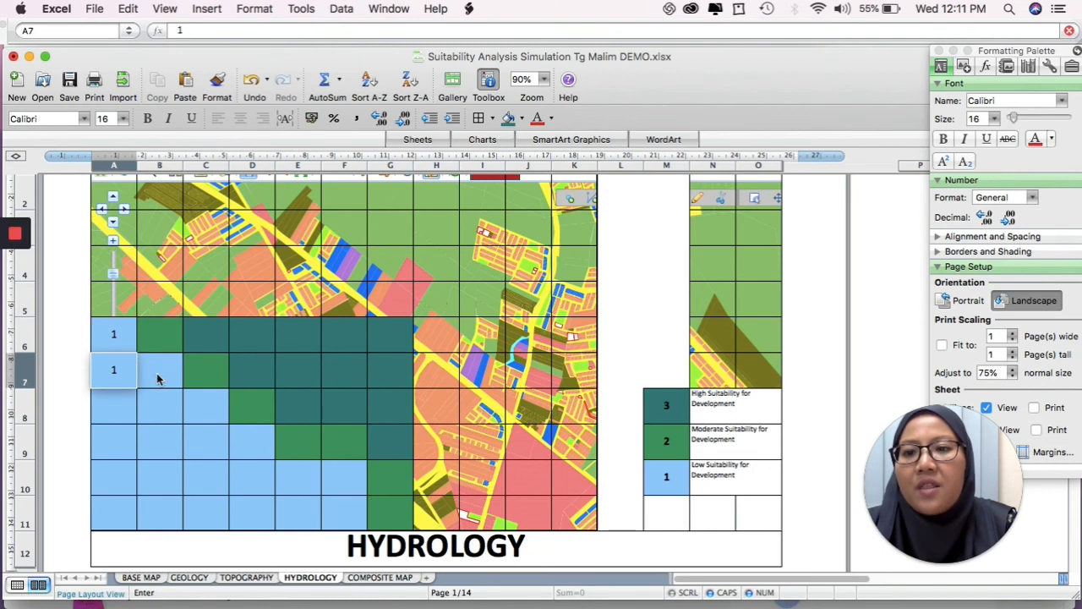
pyautogui.click(157, 375)
pyautogui.write('1')
pyautogui.click(163, 406)
pyautogui.write('11')
pyautogui.click(122, 404)
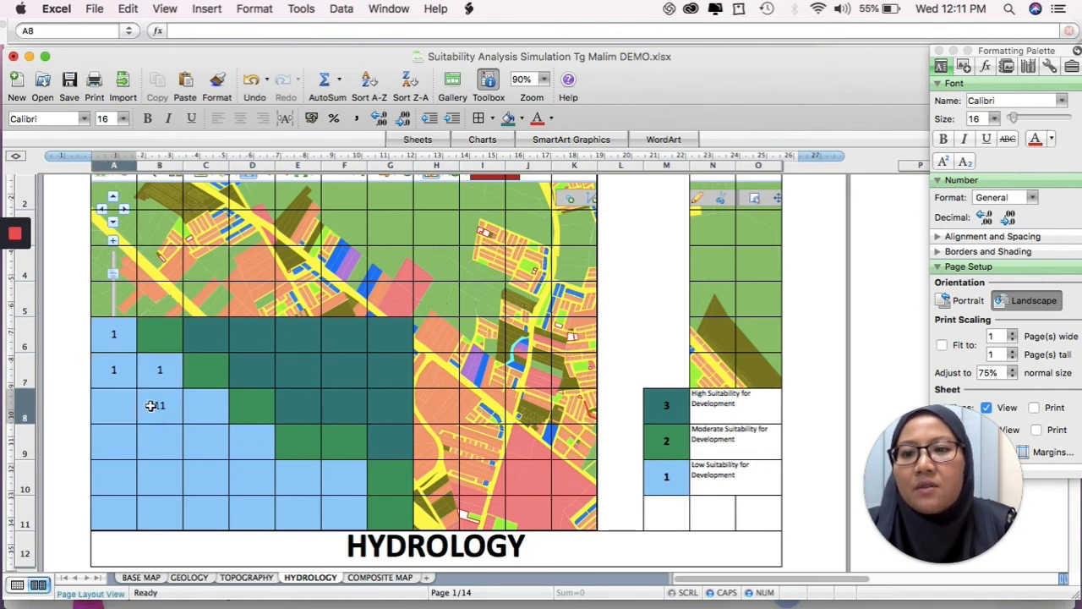
pyautogui.click(161, 404)
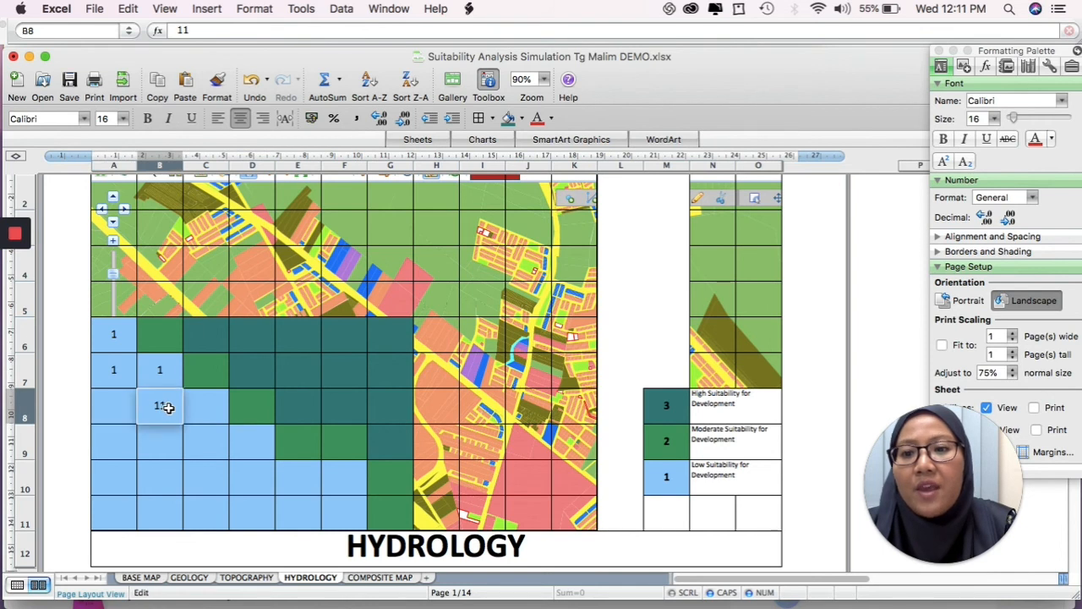
pyautogui.write('1')
pyautogui.click(168, 408)
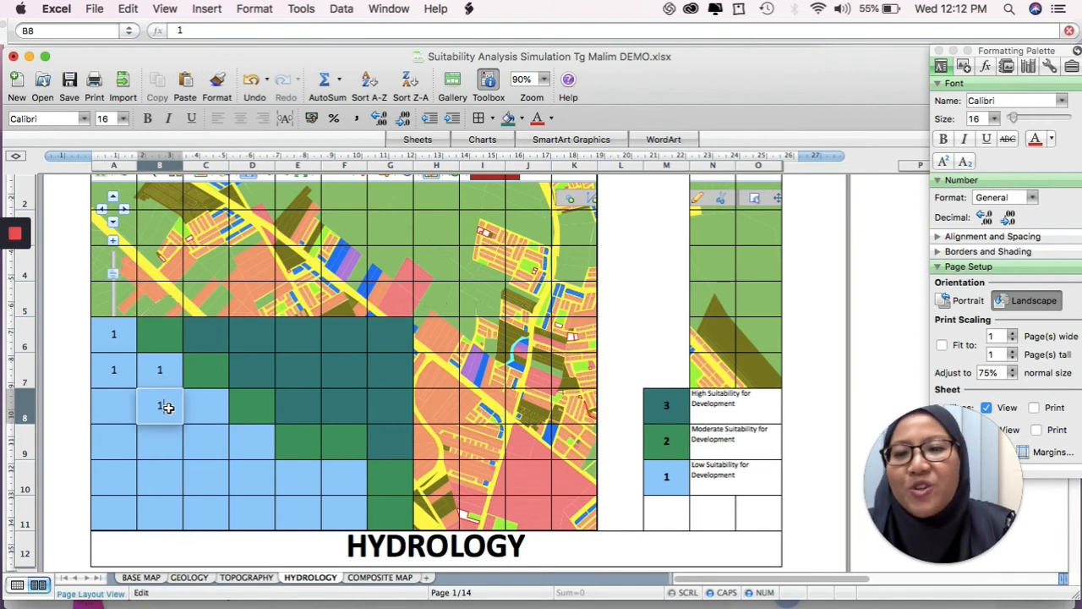
# - Enter the score 1 in the light blue cells A8, C8 and A9:D9
pyautogui.click(118, 410)
pyautogui.write('1')
pyautogui.click(119, 437)
pyautogui.write('1')
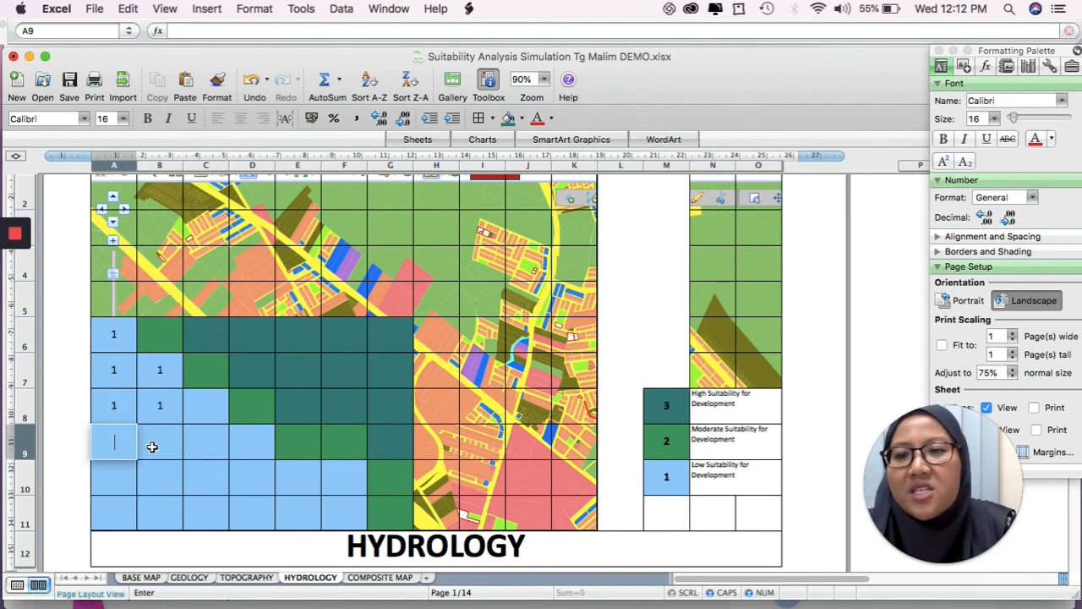
pyautogui.click(159, 446)
pyautogui.write('1')
pyautogui.click(198, 411)
pyautogui.write('1')
pyautogui.click(228, 443)
pyautogui.write('1')
pyautogui.click(245, 442)
pyautogui.write('1')
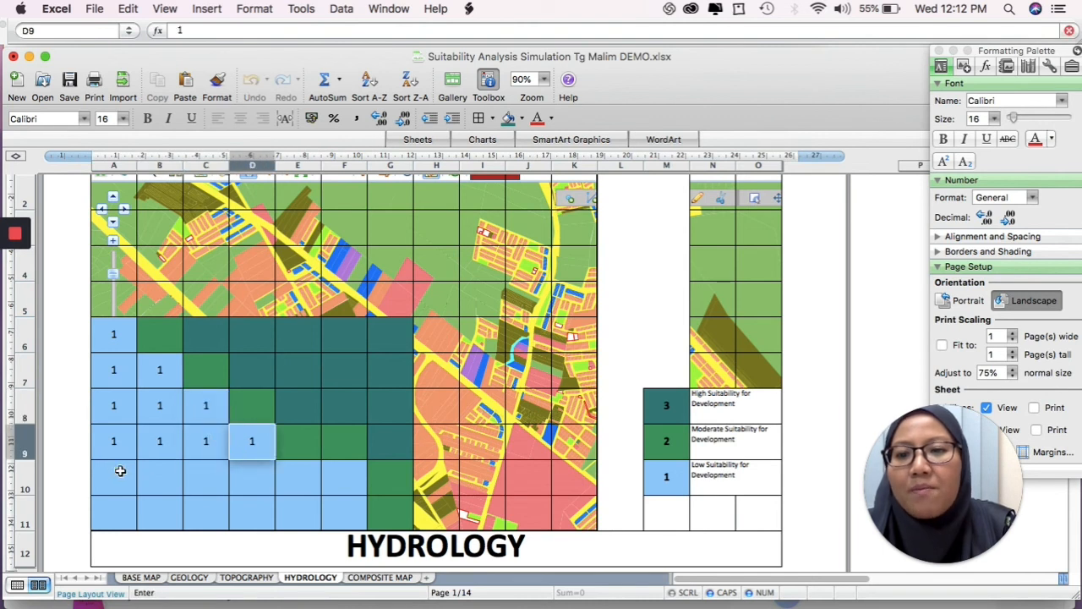
# - Enter the score 1 in the light blue cells A10:F10
pyautogui.click(117, 473)
pyautogui.write('1')
pyautogui.click(164, 480)
pyautogui.write('1')
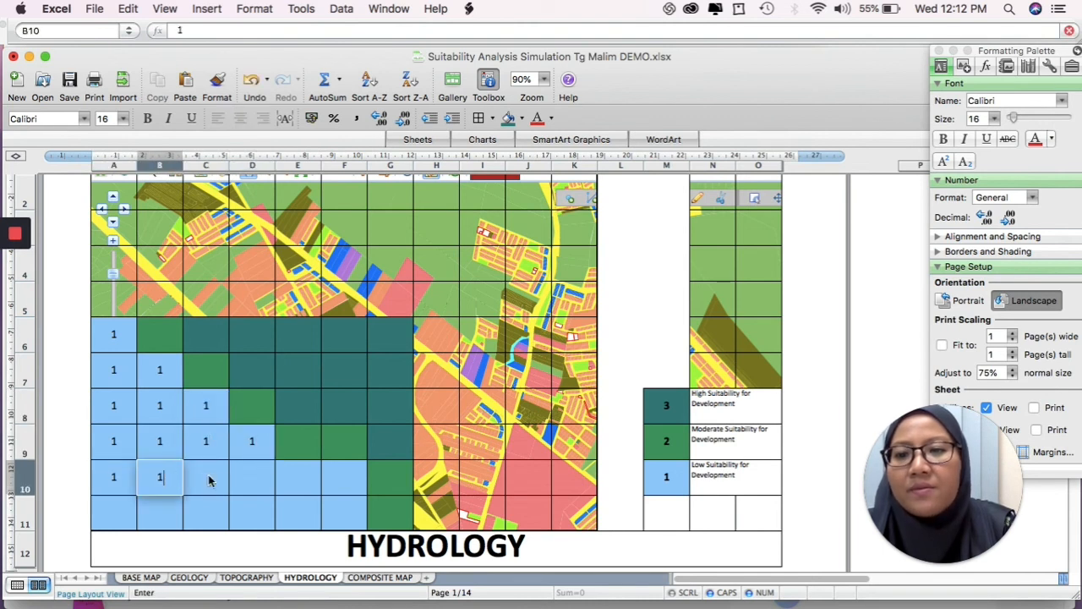
pyautogui.click(211, 478)
pyautogui.write('1')
pyautogui.click(243, 479)
pyautogui.write('1')
pyautogui.click(299, 480)
pyautogui.write('1')
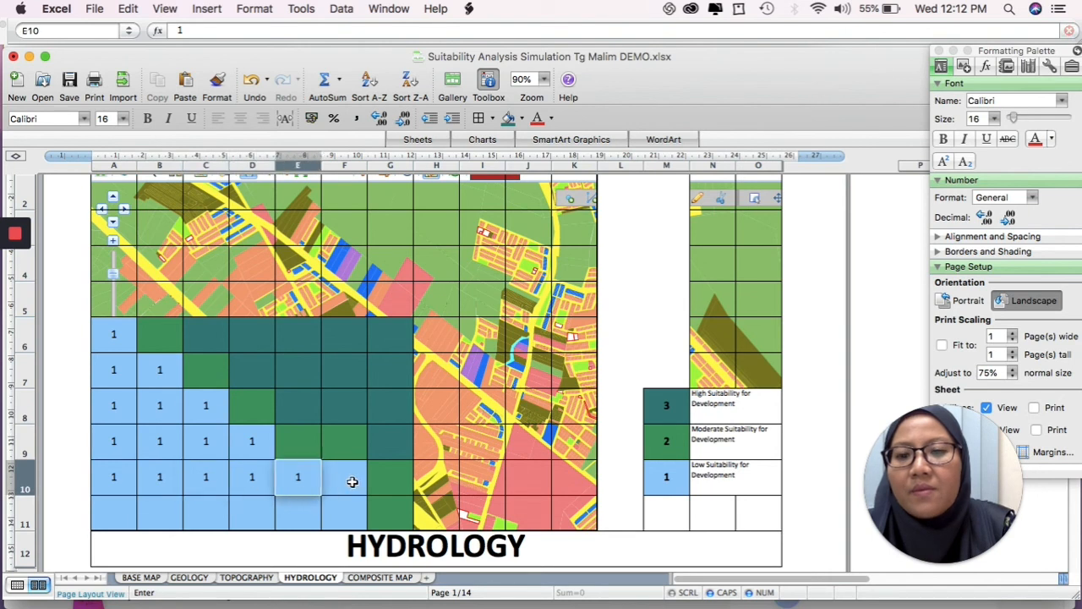
pyautogui.click(348, 481)
pyautogui.write('1')
# - Enter the score 1 in the light blue cells B11:F11 of the HYDROLOGY sheet
pyautogui.click(344, 506)
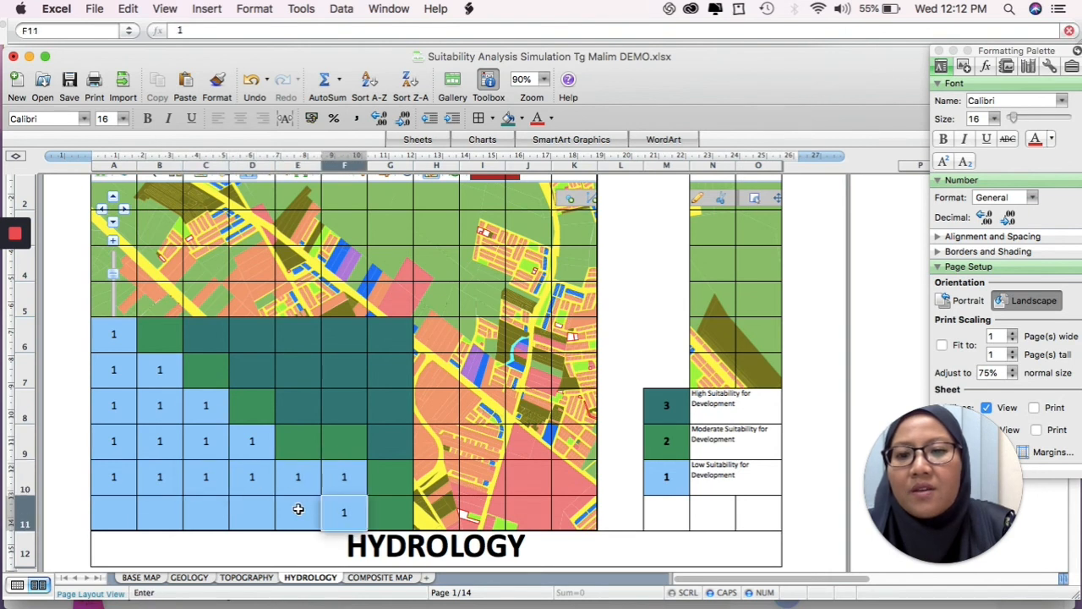
pyautogui.click(299, 508)
pyautogui.write('1')
pyautogui.click(250, 513)
pyautogui.write('1')
pyautogui.click(200, 514)
pyautogui.write('1')
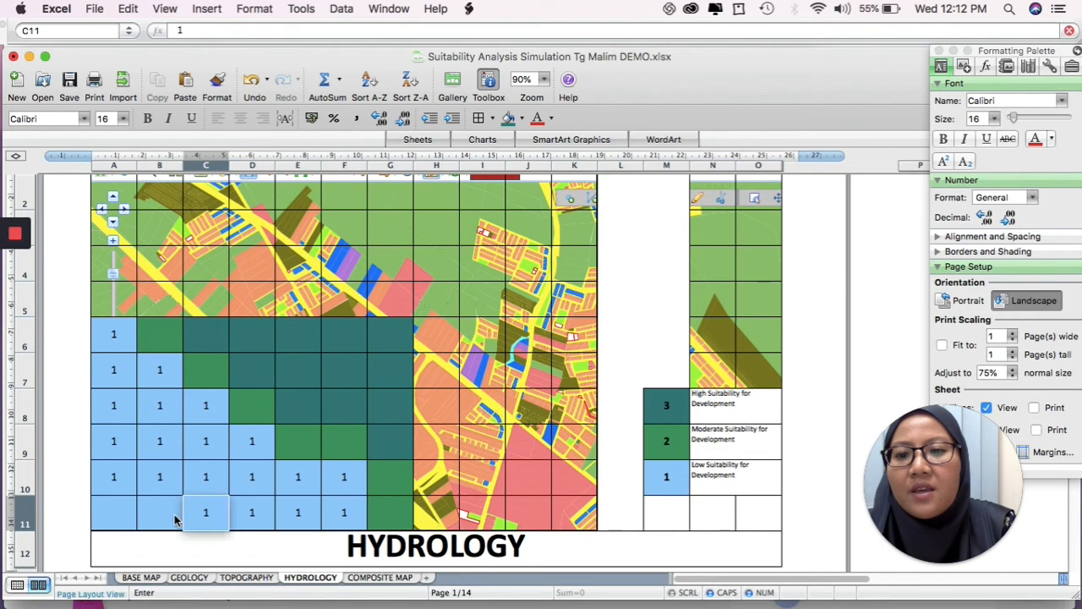
pyautogui.click(169, 517)
pyautogui.write('1')
pyautogui.click(120, 512)
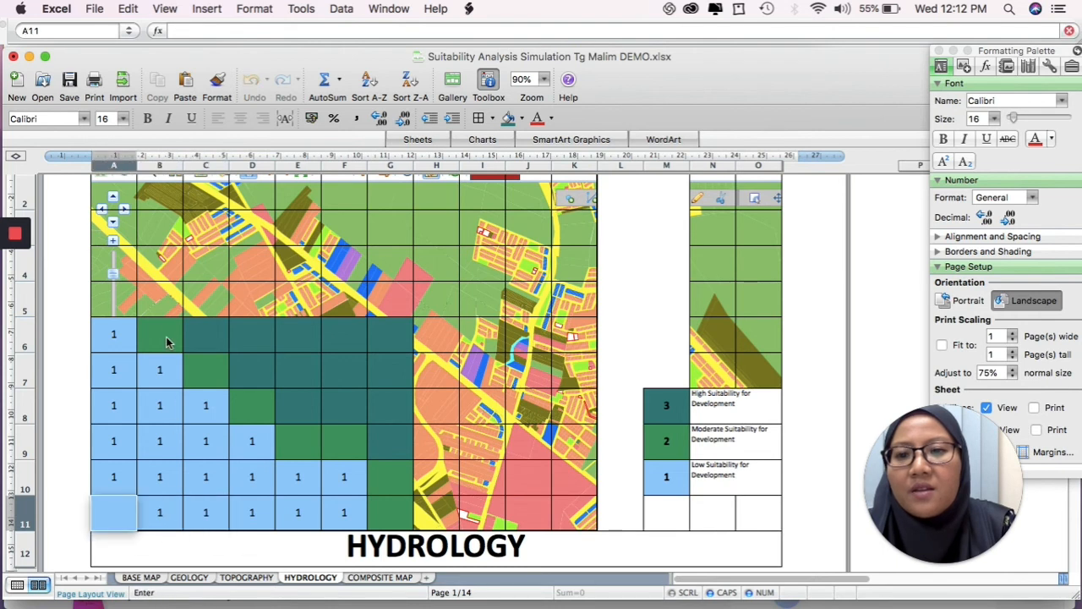
# - Enter the score 2 in the green moderate-suitability cells B6, C7 and D8
pyautogui.click(166, 342)
pyautogui.write('2')
pyautogui.click(211, 372)
pyautogui.write('2')
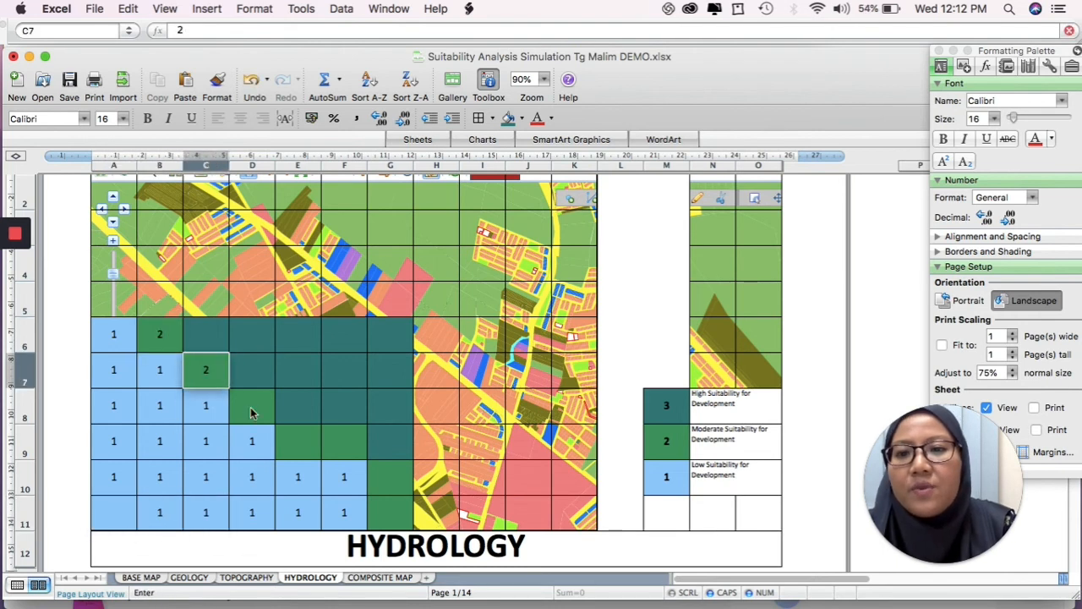
pyautogui.click(251, 412)
pyautogui.write('2')
# - Enter the score 2 in the green moderate-suitability cells E9, F9, G10 and G11
pyautogui.click(308, 444)
pyautogui.write('2')
pyautogui.click(340, 444)
pyautogui.write('2')
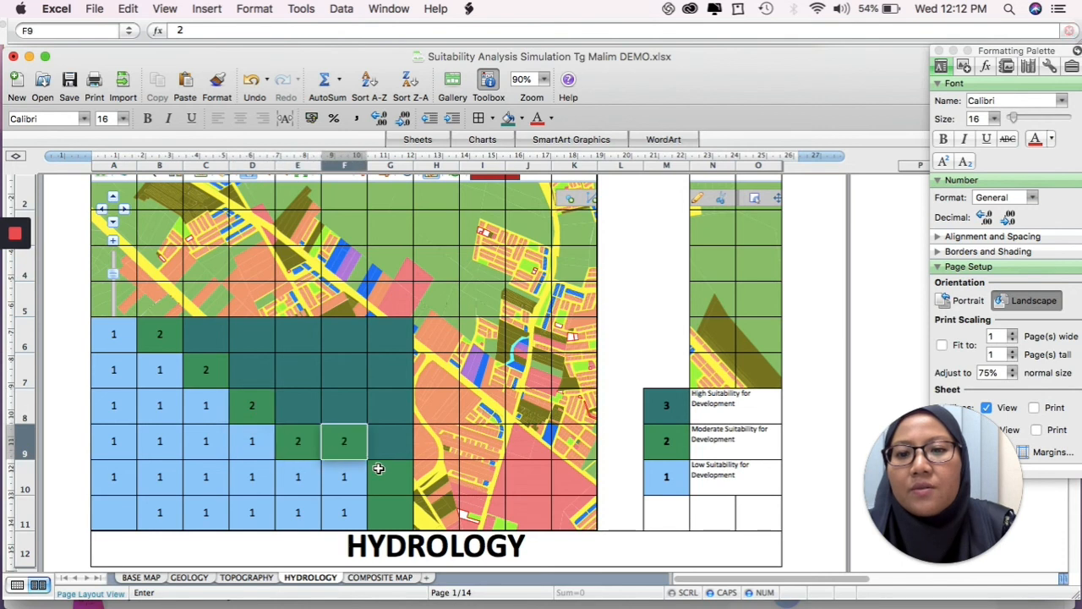
pyautogui.click(379, 469)
pyautogui.write('2')
pyautogui.click(387, 514)
pyautogui.write('2')
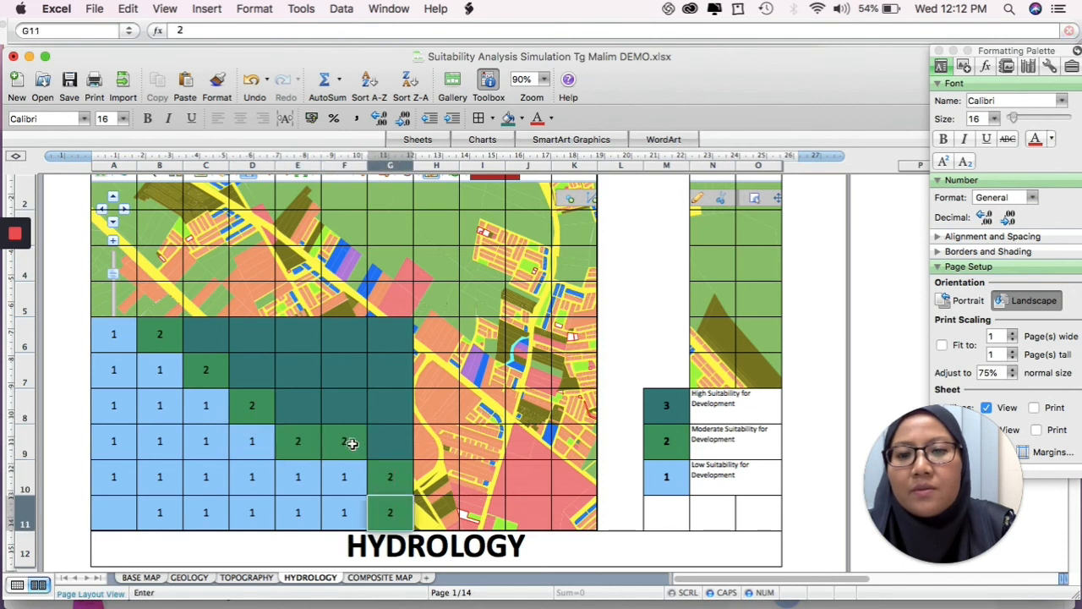
# - Enter the score 3 in the dark teal high-suitability cells C6:G6
pyautogui.click(218, 343)
pyautogui.write('3')
pyautogui.click(254, 339)
pyautogui.write('3')
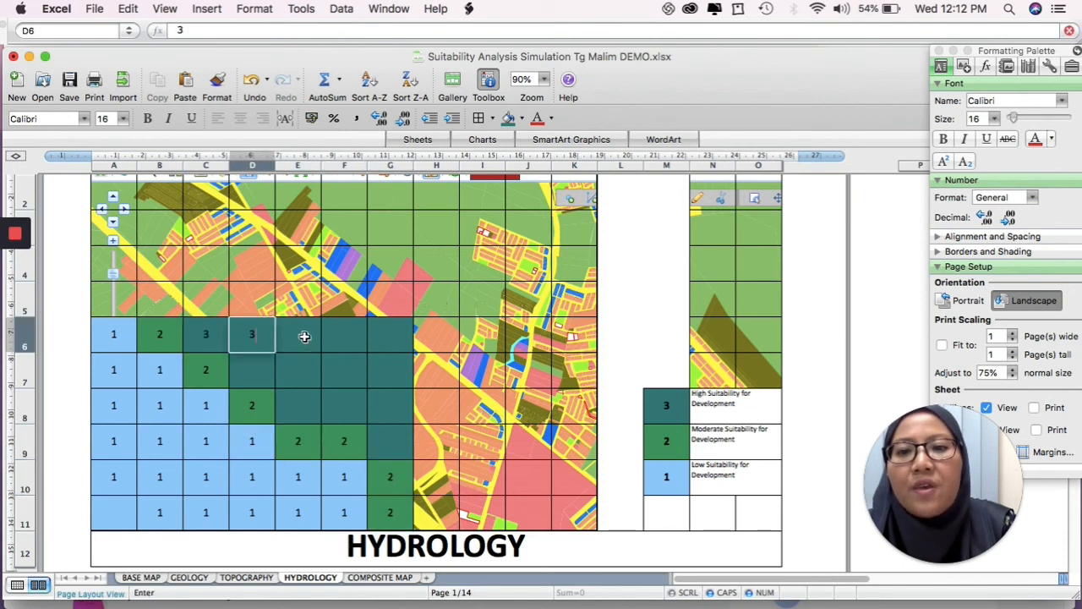
pyautogui.click(305, 337)
pyautogui.write('3')
pyautogui.click(346, 337)
pyautogui.write('3')
pyautogui.click(391, 339)
pyautogui.write('3')
# - Enter the score 3 in the dark teal high-suitability cells D7:G7
pyautogui.click(394, 371)
pyautogui.write('33')
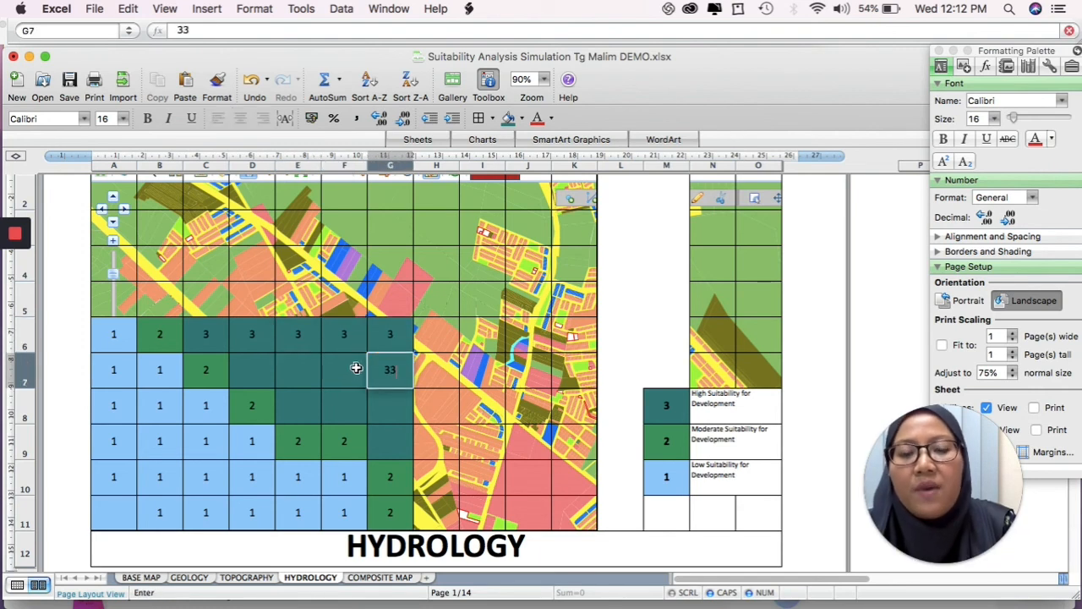
pyautogui.click(355, 368)
pyautogui.write('3')
pyautogui.click(300, 373)
pyautogui.write('3')
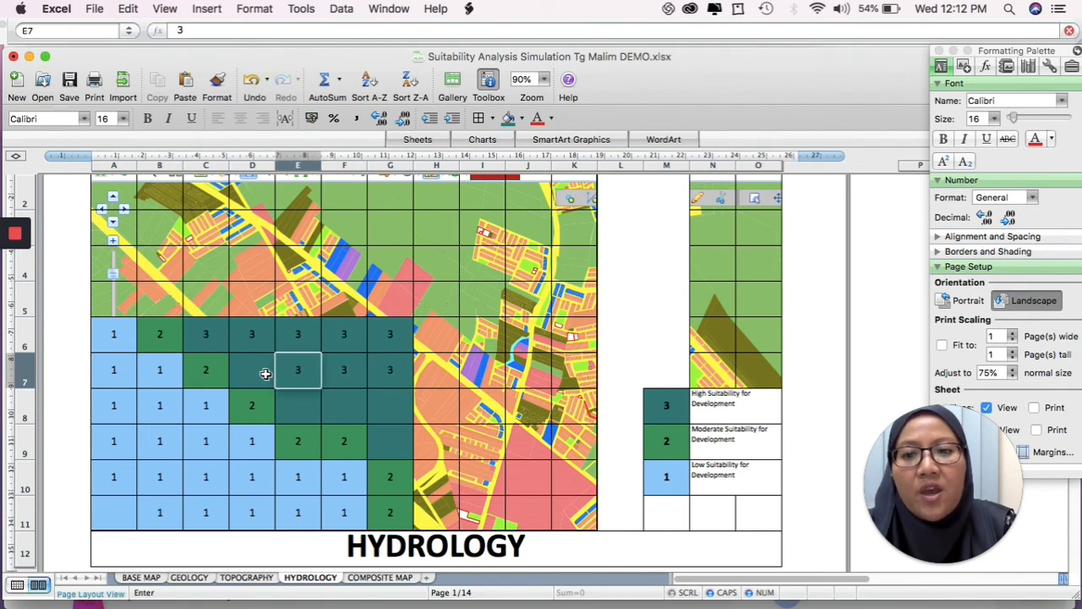
pyautogui.click(262, 374)
pyautogui.write('3')
# - Enter the score 3 in the dark teal cells E8:G8 and G9
pyautogui.click(301, 404)
pyautogui.write('3')
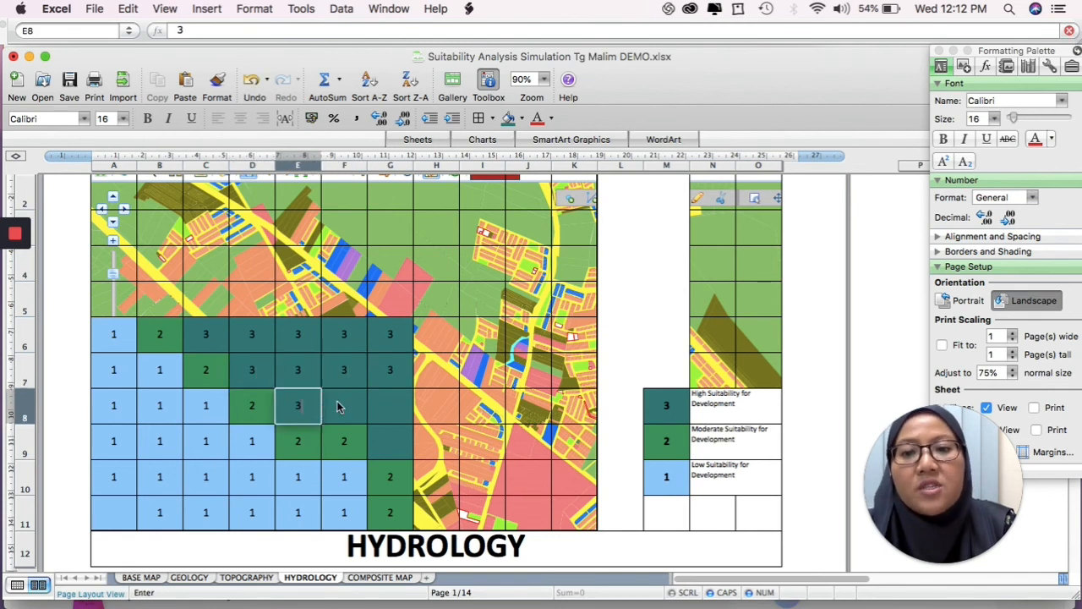
pyautogui.click(340, 405)
pyautogui.write('3')
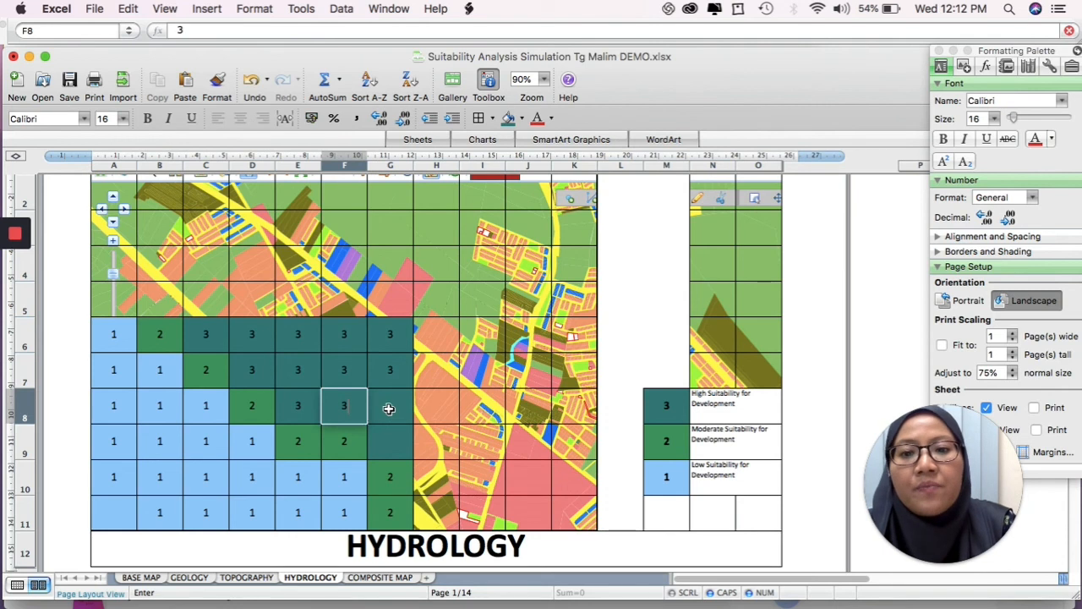
pyautogui.click(388, 408)
pyautogui.write('3')
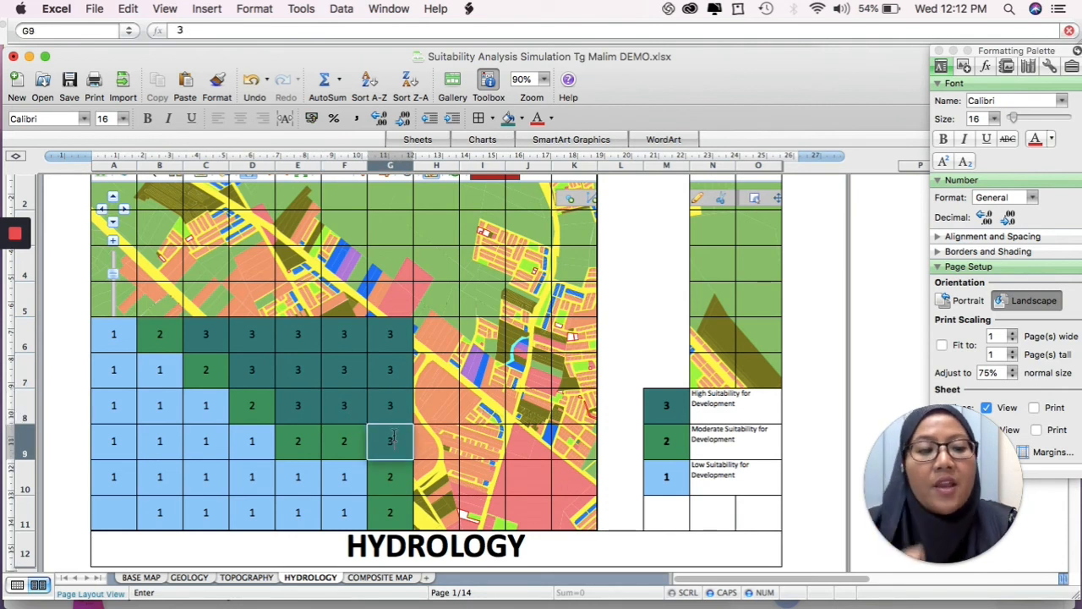
pyautogui.press('Return')
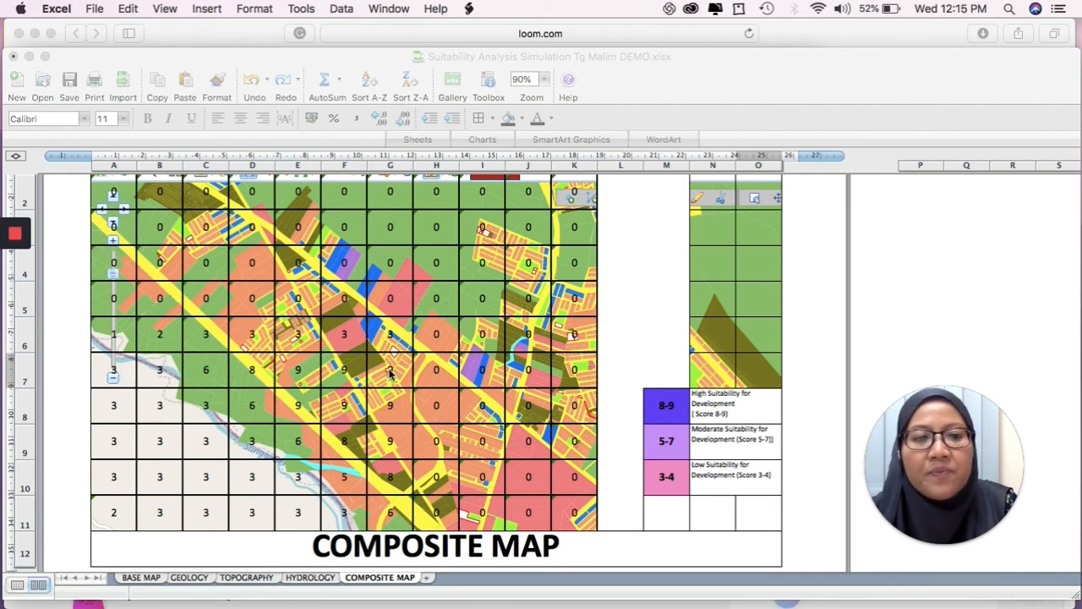
# - On the COMPOSITE MAP sheet, fill cells A7:B7, A8:C8, A9:D9, A10:E10 and A11:F11 with the pink low-suitability colour
pyautogui.click(115, 372)
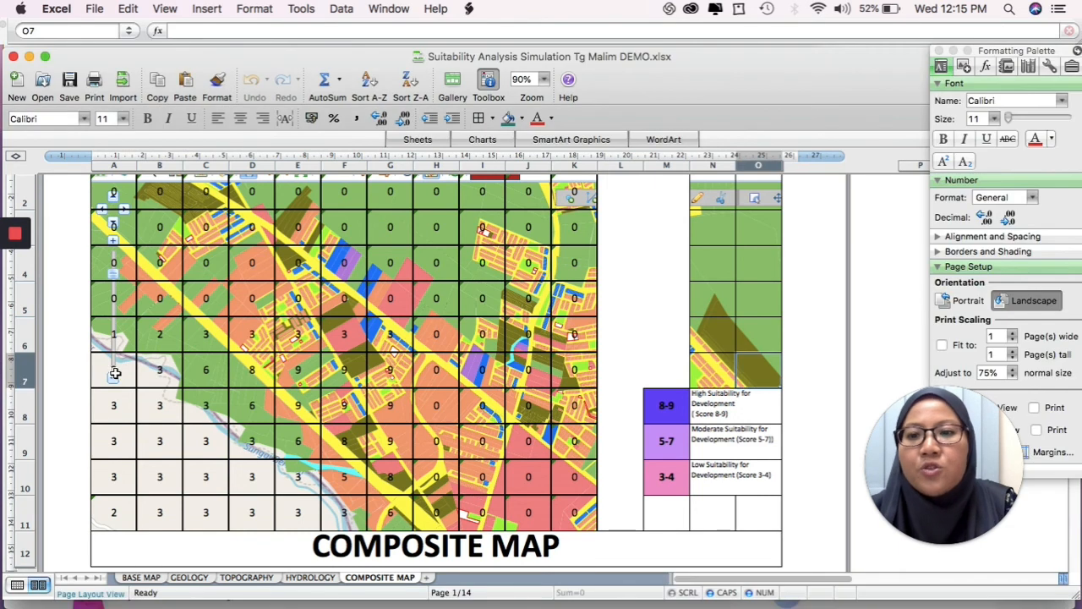
pyautogui.keyDown('super'); pyautogui.click(160, 373); pyautogui.keyUp('super')
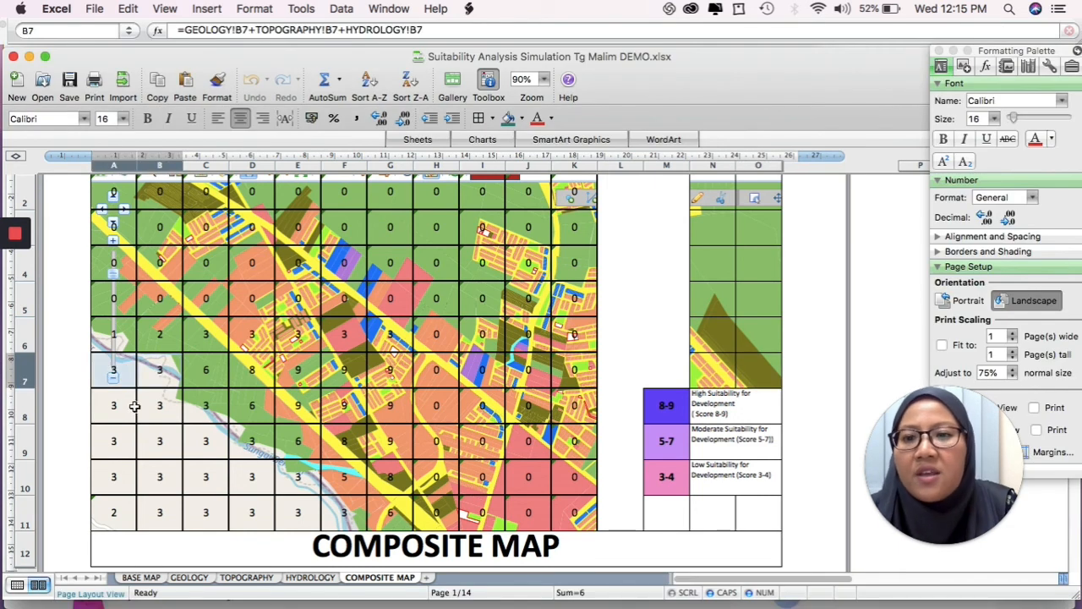
pyautogui.keyDown('super'); pyautogui.click(120, 408); pyautogui.keyUp('super')
pyautogui.keyDown('super'); pyautogui.click(155, 407); pyautogui.keyUp('super')
pyautogui.keyDown('super'); pyautogui.click(206, 406); pyautogui.keyUp('super')
pyautogui.keyDown('super'); pyautogui.click(120, 443); pyautogui.keyUp('super')
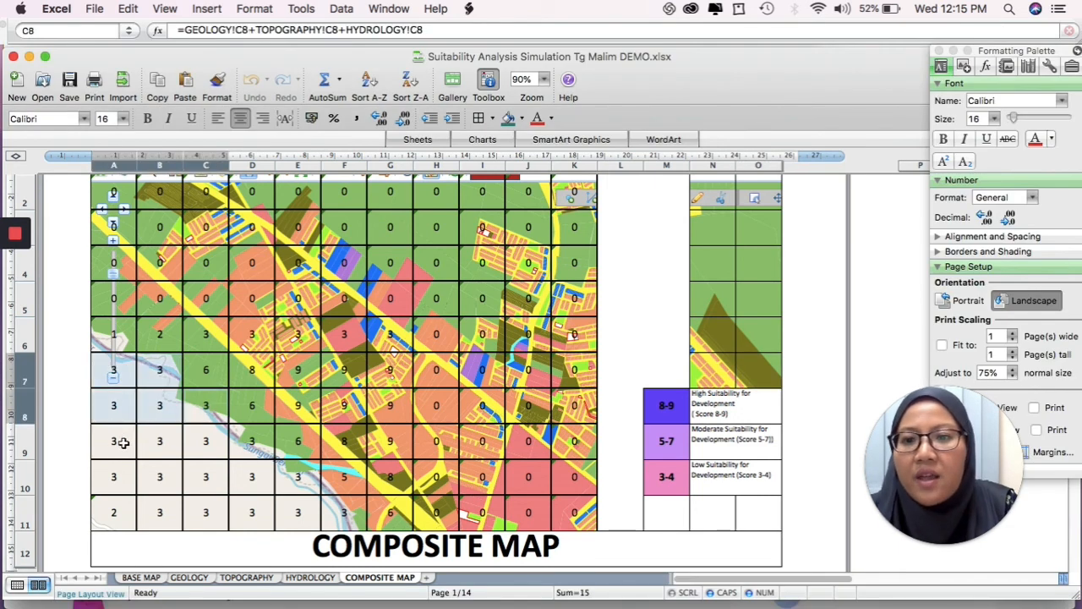
pyautogui.keyDown('super'); pyautogui.click(157, 444); pyautogui.keyUp('super')
pyautogui.keyDown('super'); pyautogui.click(208, 442); pyautogui.keyUp('super')
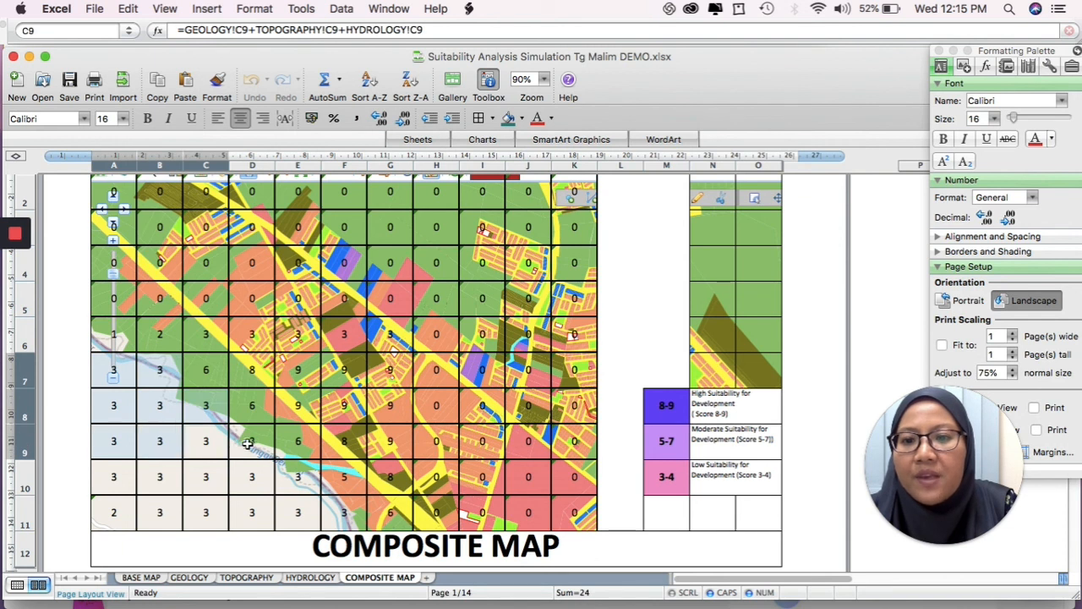
pyautogui.keyDown('super'); pyautogui.click(247, 443); pyautogui.keyUp('super')
pyautogui.keyDown('super'); pyautogui.click(110, 478); pyautogui.keyUp('super')
pyautogui.keyDown('super'); pyautogui.click(158, 477); pyautogui.keyUp('super')
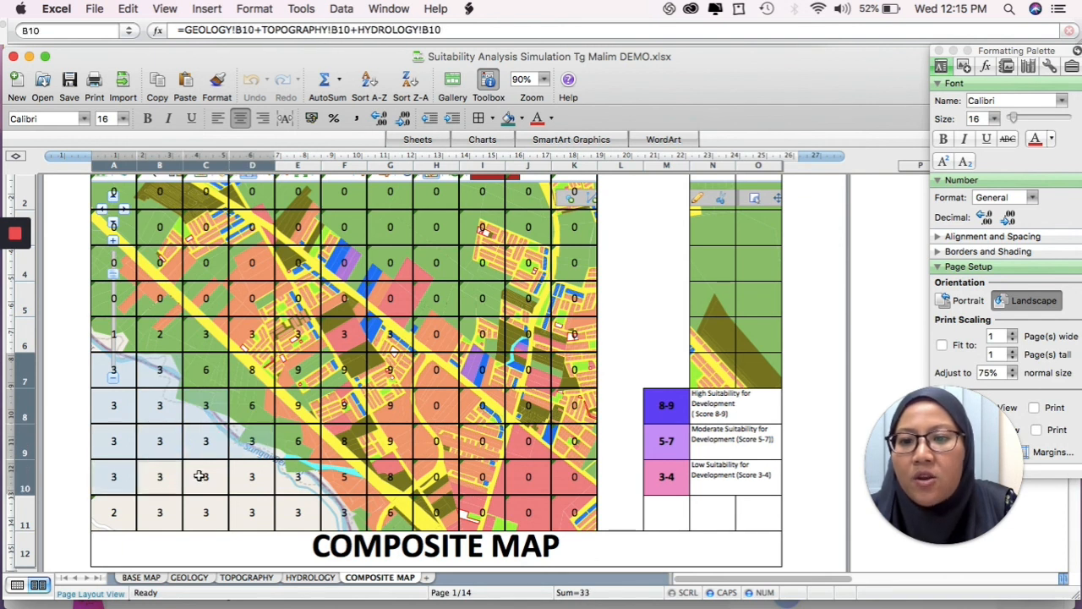
pyautogui.keyDown('super'); pyautogui.click(200, 478); pyautogui.keyUp('super')
pyautogui.keyDown('super'); pyautogui.click(249, 475); pyautogui.keyUp('super')
pyautogui.keyDown('super'); pyautogui.click(296, 474); pyautogui.keyUp('super')
pyautogui.keyDown('super'); pyautogui.click(115, 512); pyautogui.keyUp('super')
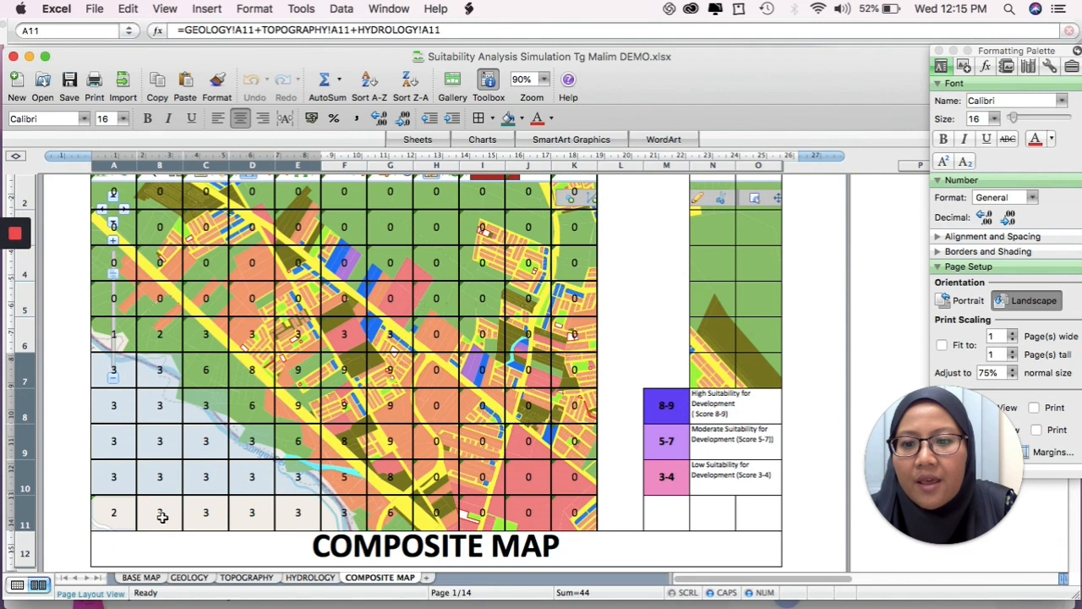
pyautogui.keyDown('super'); pyautogui.click(157, 512); pyautogui.keyUp('super')
pyautogui.keyDown('super'); pyautogui.click(210, 514); pyautogui.keyUp('super')
pyautogui.keyDown('super'); pyautogui.click(247, 513); pyautogui.keyUp('super')
pyautogui.keyDown('super'); pyautogui.click(295, 512); pyautogui.keyUp('super')
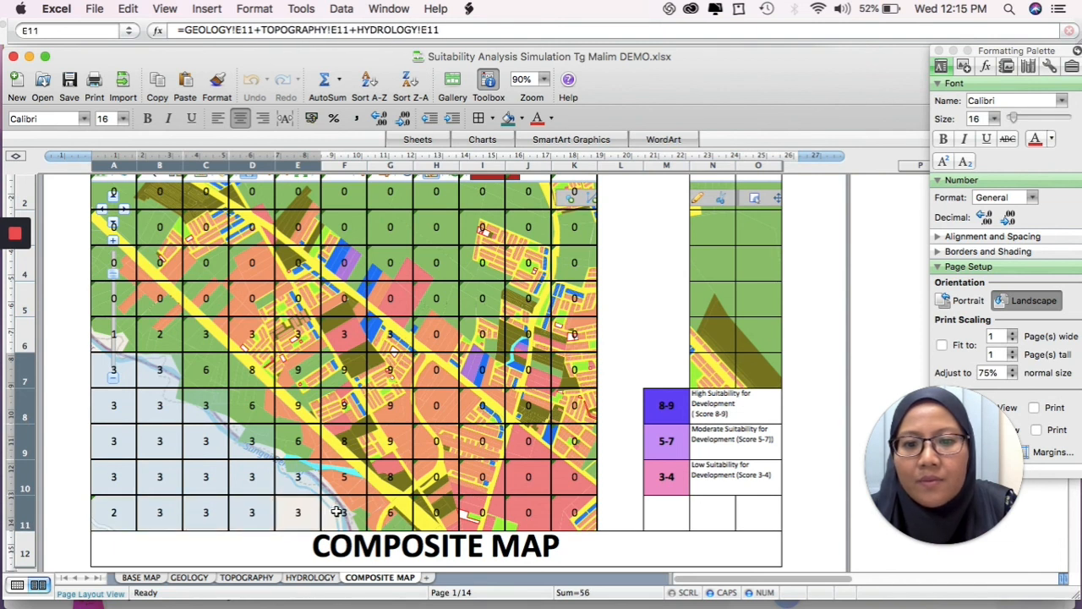
pyautogui.keyDown('super'); pyautogui.click(336, 511); pyautogui.keyUp('super')
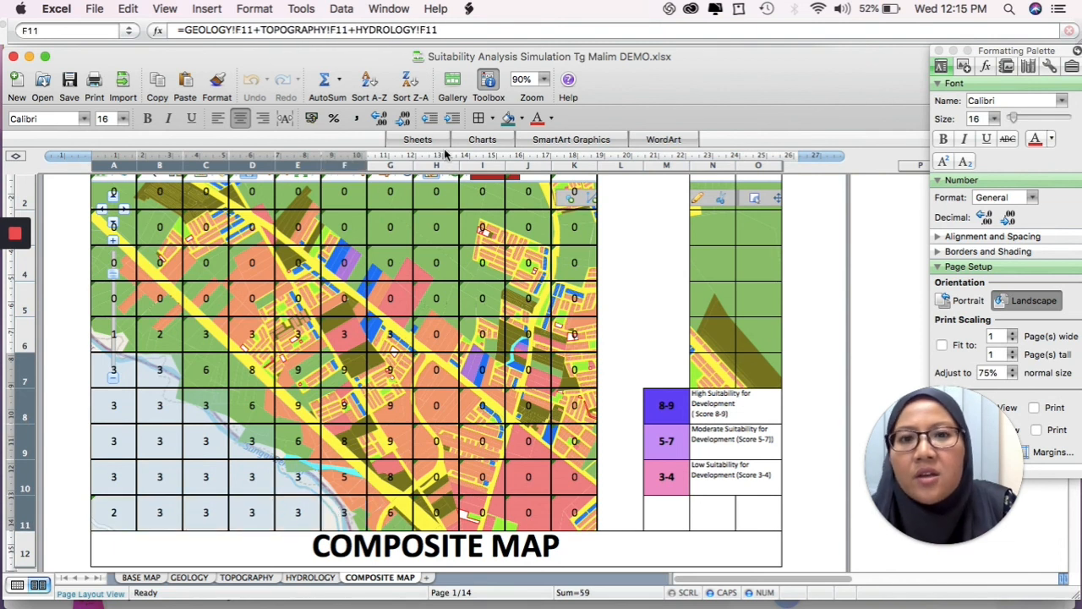
pyautogui.click(522, 119)
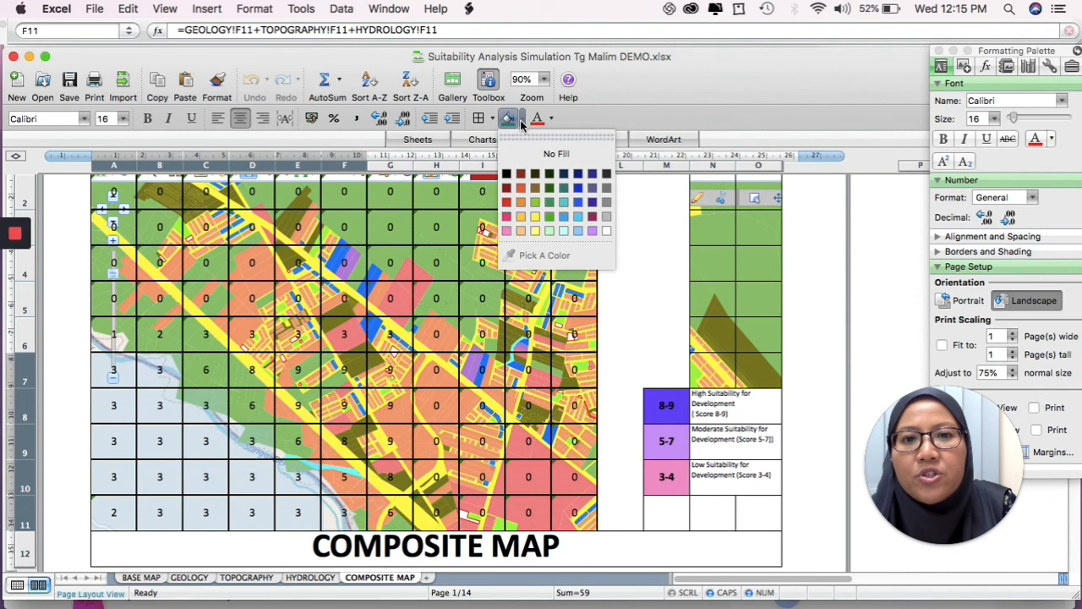
pyautogui.click(508, 232)
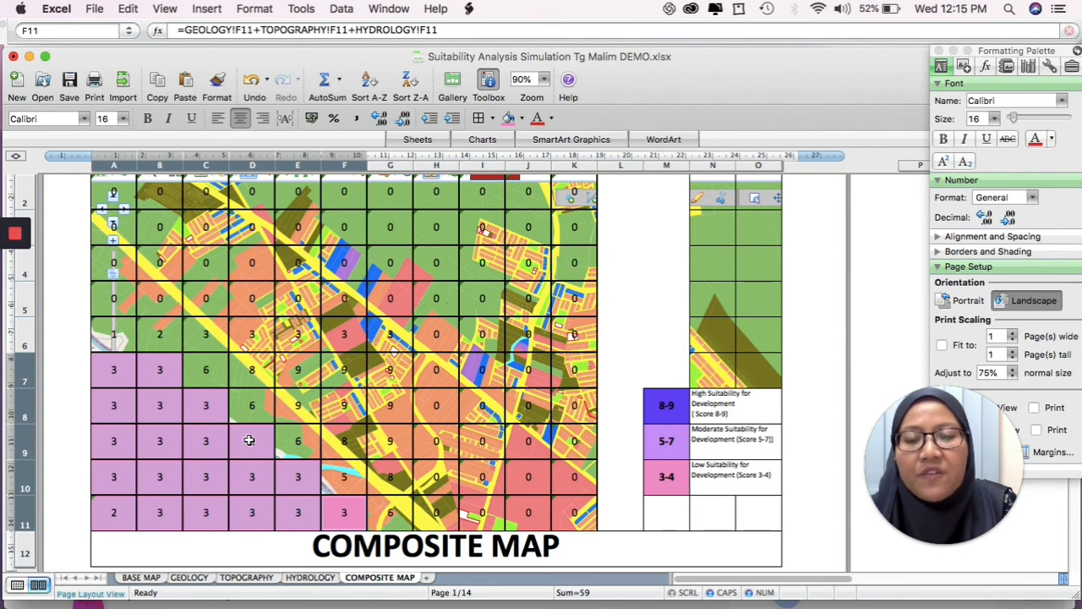
# - Fill the composite map cells C7, D8, E9, F10 and G11 with the light purple moderate-suitability colour
pyautogui.doubleClick(208, 375)
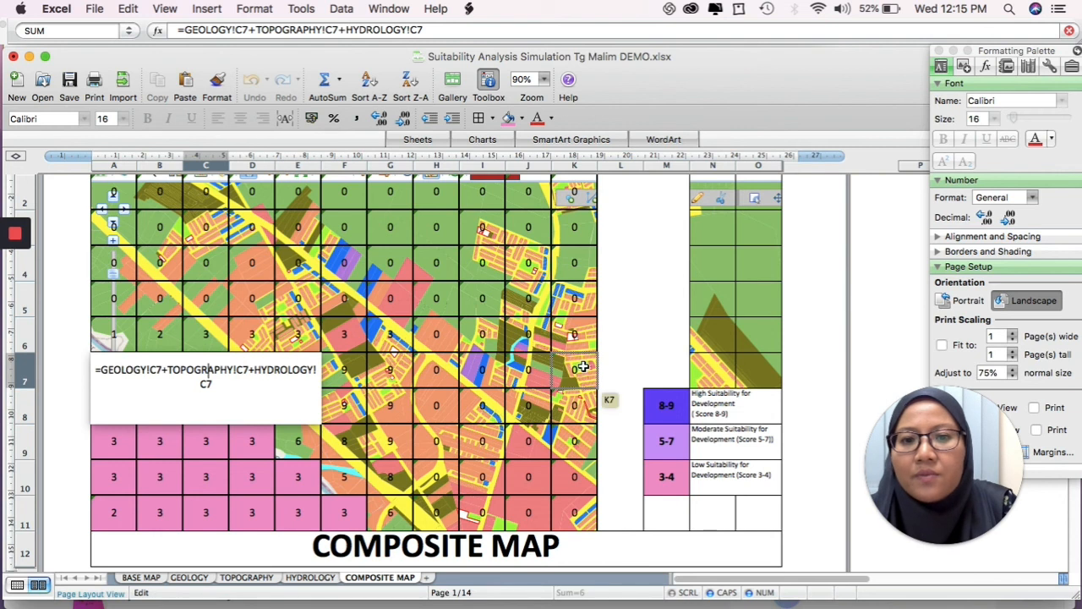
pyautogui.press('Escape')
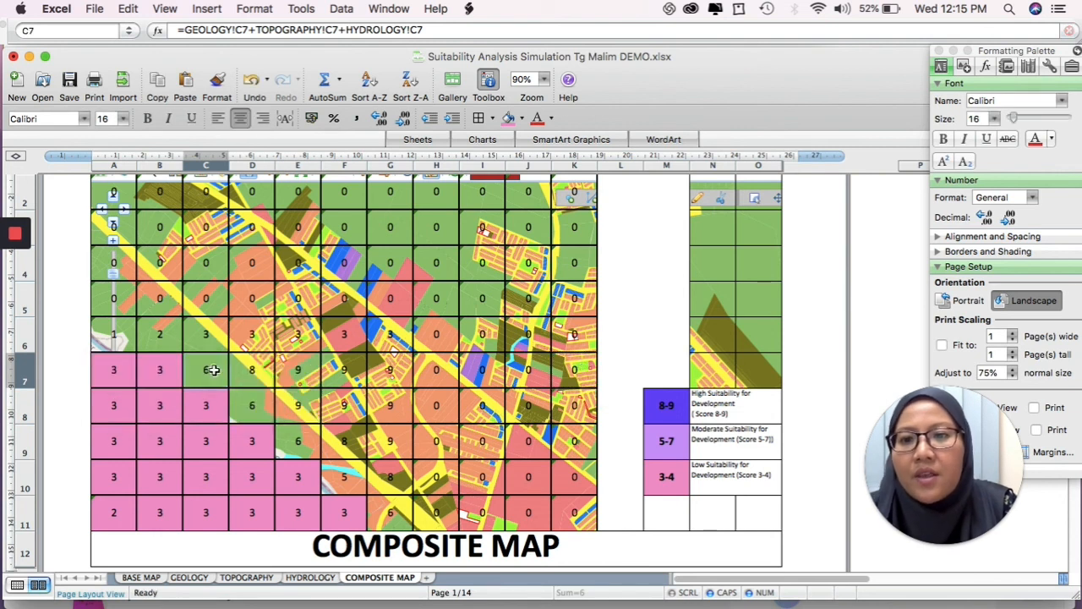
pyautogui.click(252, 405)
pyautogui.click(300, 439)
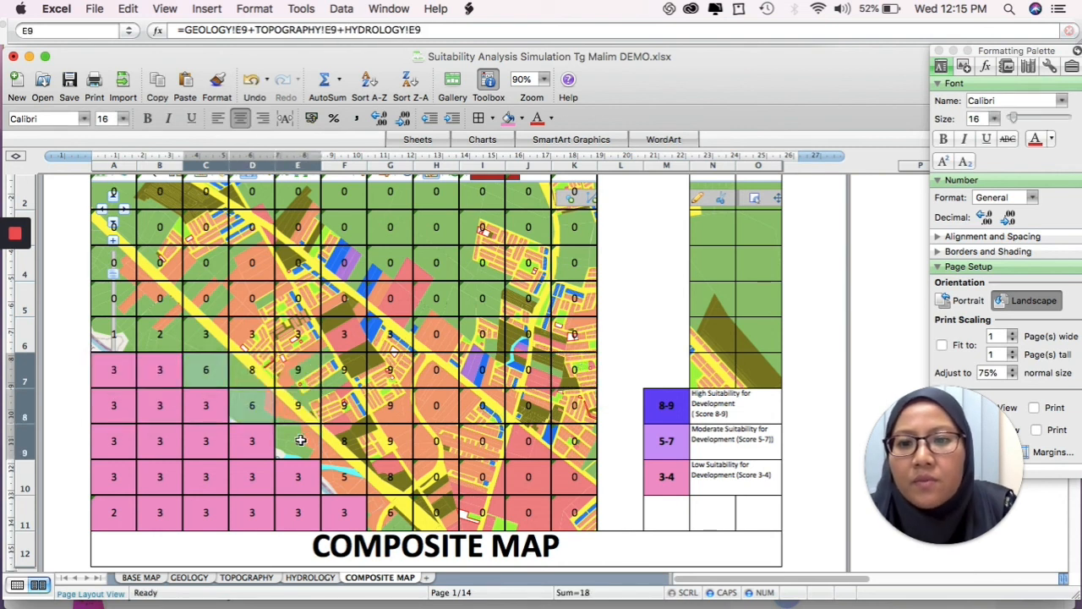
pyautogui.click(350, 480)
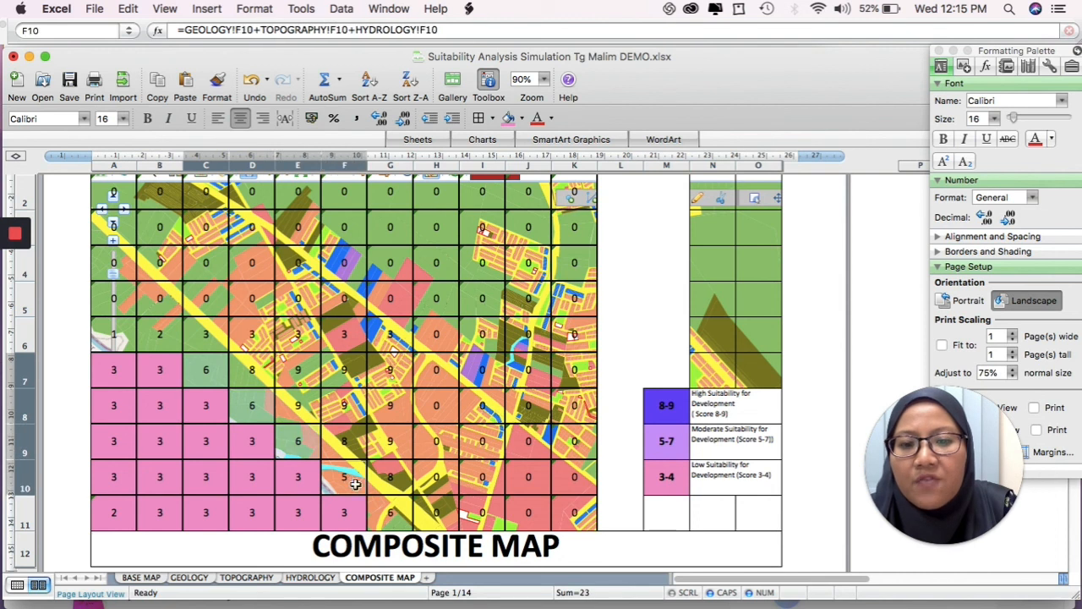
pyautogui.click(392, 514)
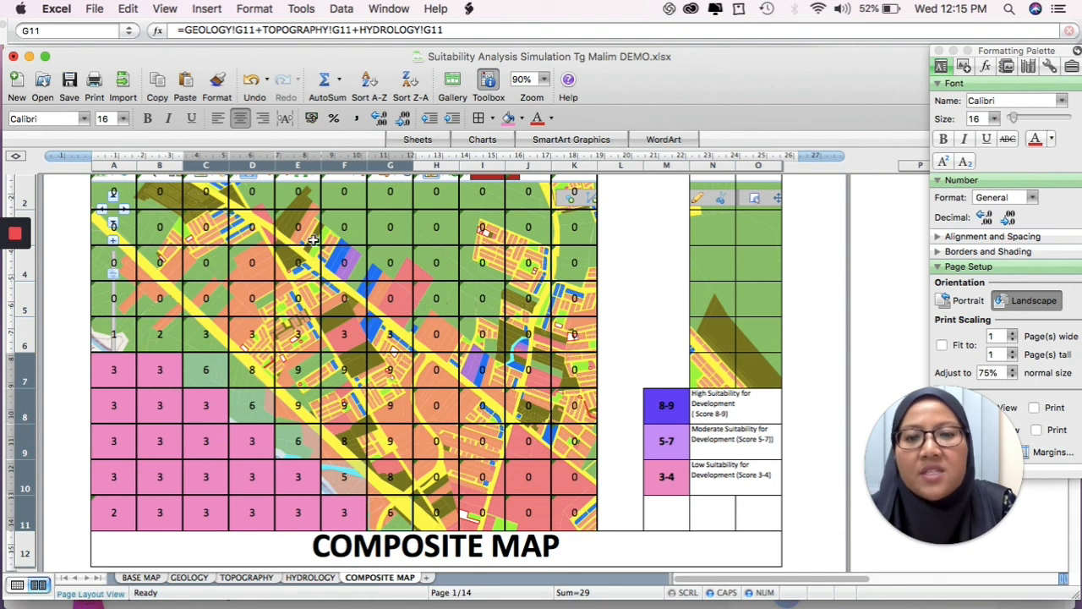
pyautogui.click(521, 120)
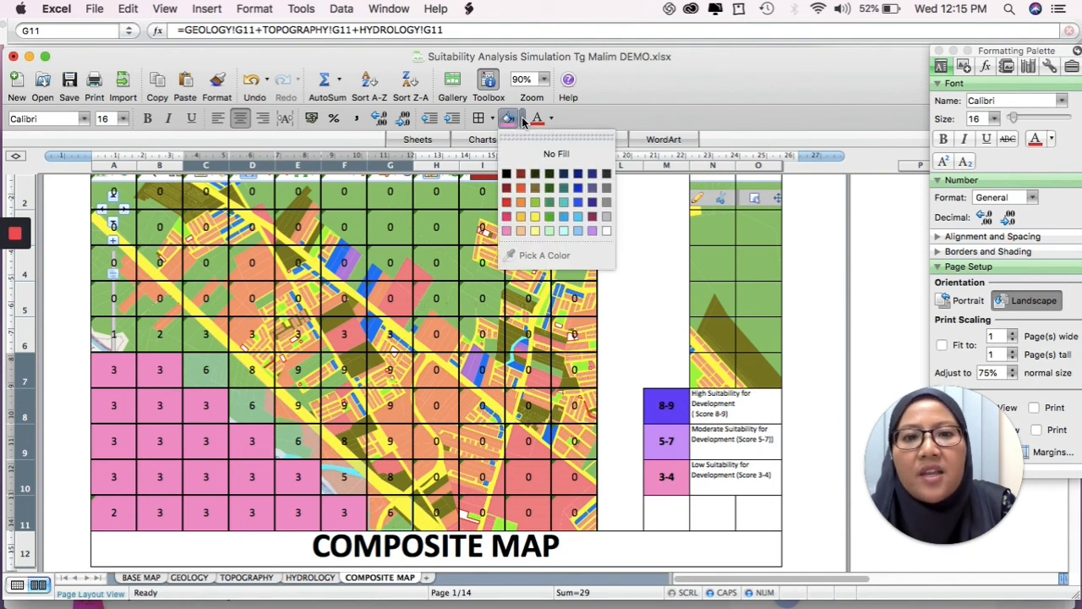
pyautogui.click(592, 232)
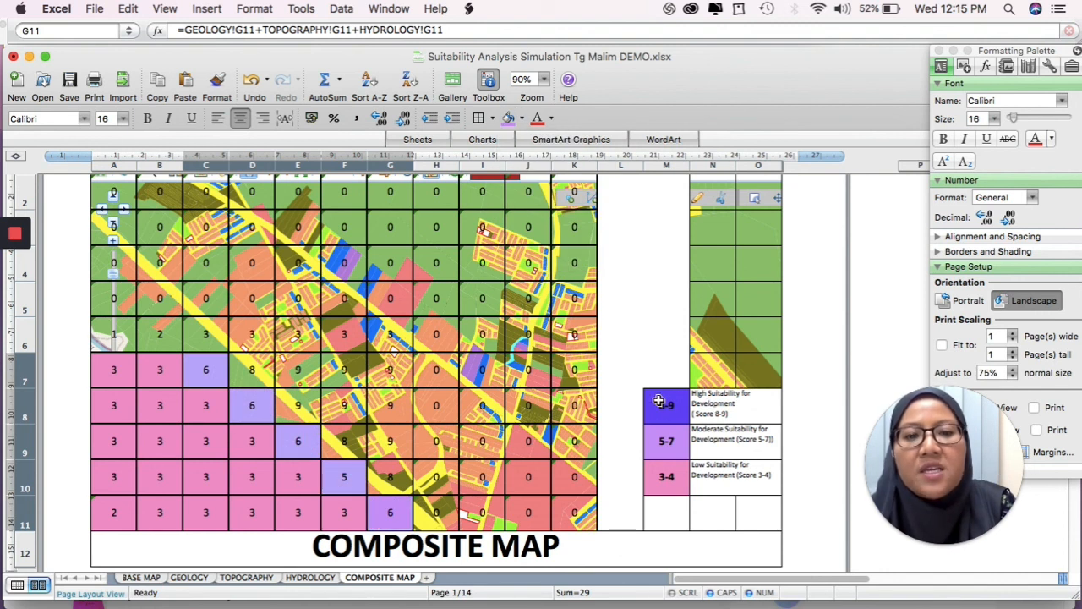
# - Fill the composite map cells D7:G7, E8:G8, F9:G9 and G10 with the dark blue-violet high-suitability colour
pyautogui.click(252, 365)
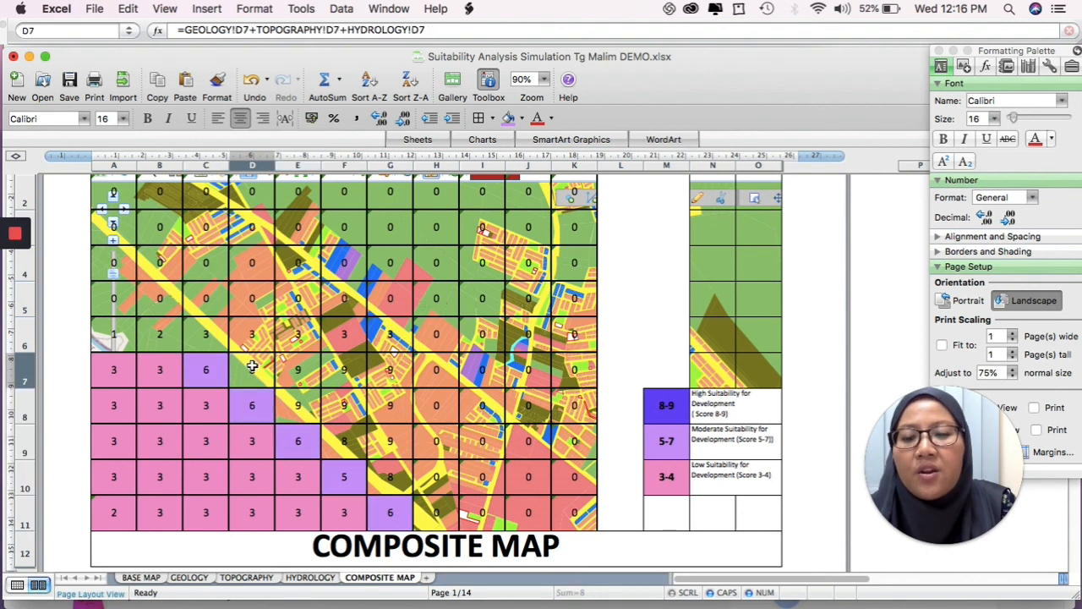
pyautogui.moveTo(302, 370); pyautogui.dragTo(385, 369)
pyautogui.moveTo(298, 405); pyautogui.dragTo(389, 481)
pyautogui.click(524, 120)
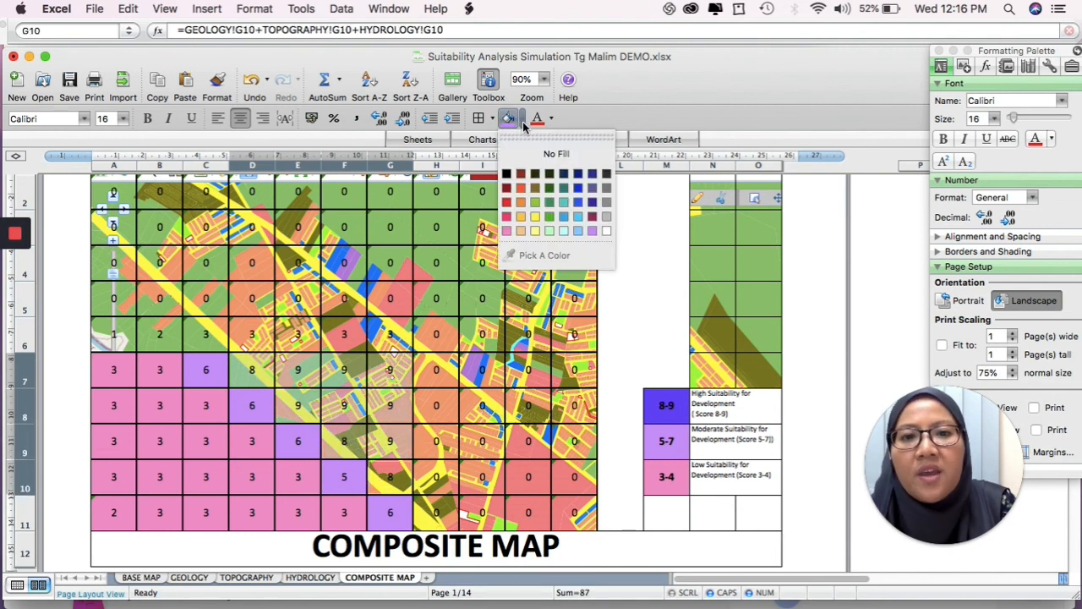
pyautogui.click(593, 207)
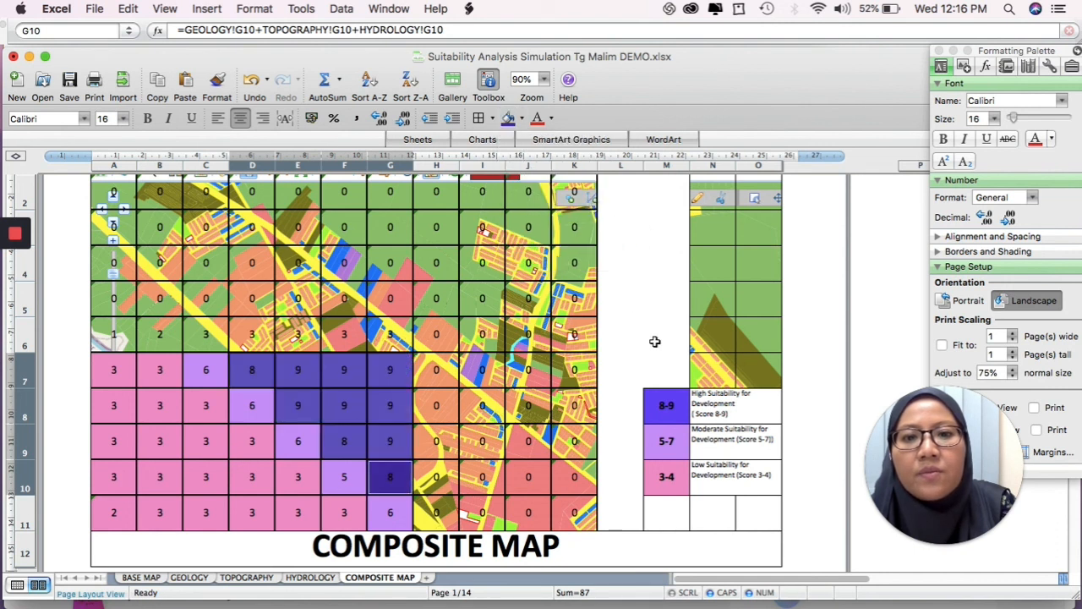
pyautogui.click(718, 408)
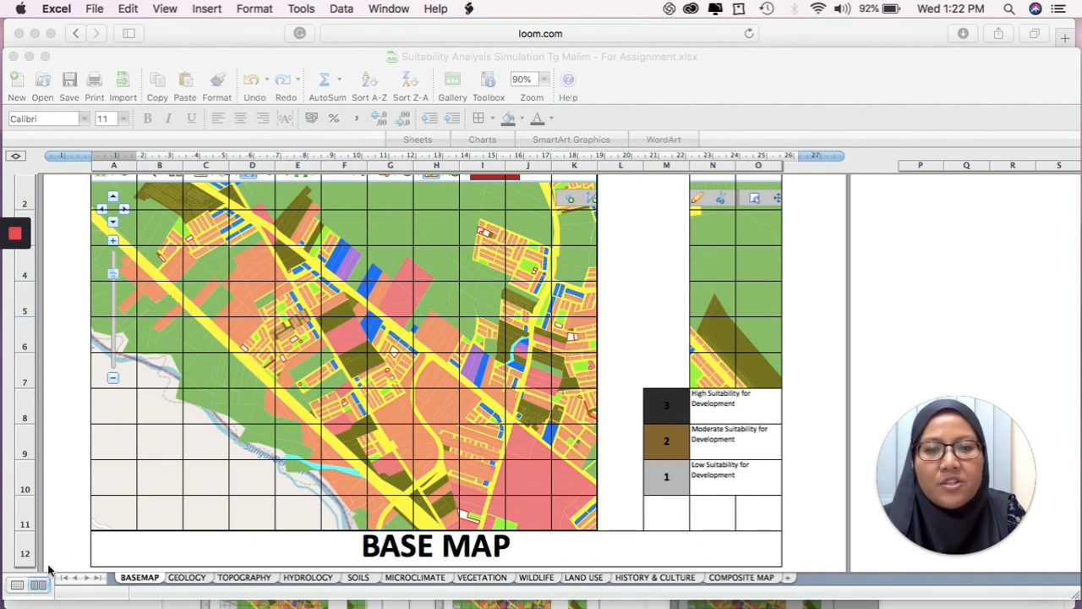
# - Review the factor sheets of the assignment workbook in order, from GEOLOGY through HISTORY & CULTURE, examining each sheet's grid and suitability legend
pyautogui.click(187, 583)
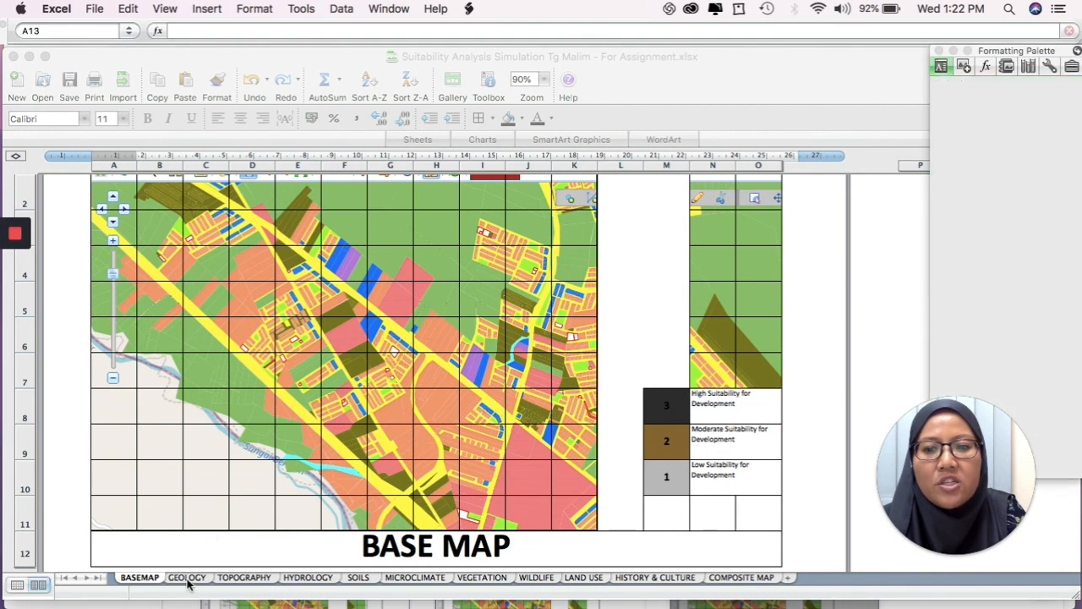
pyautogui.click(244, 579)
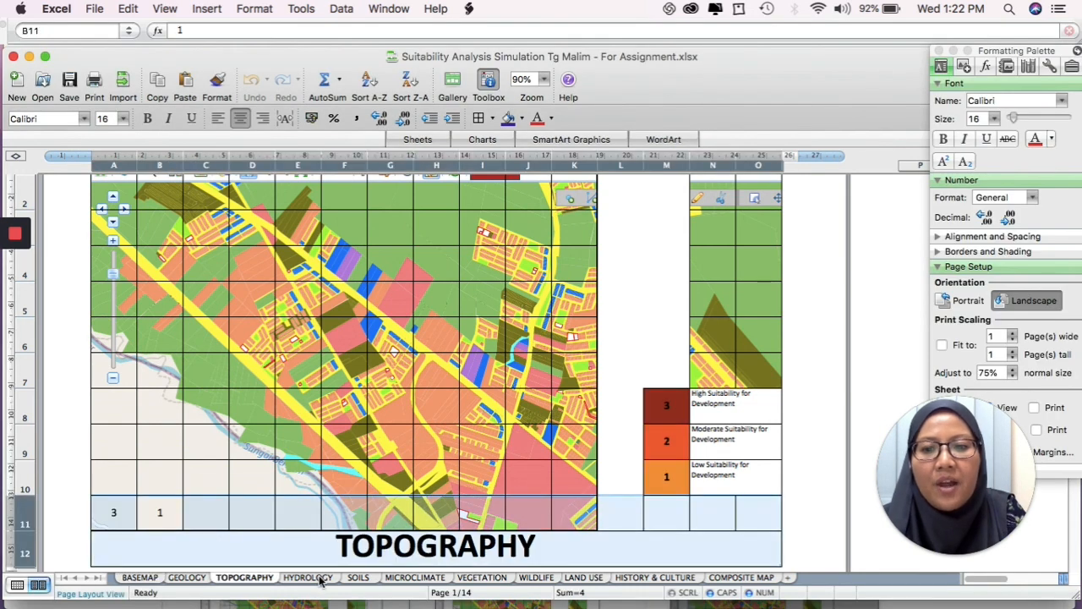
pyautogui.click(320, 580)
pyautogui.click(358, 580)
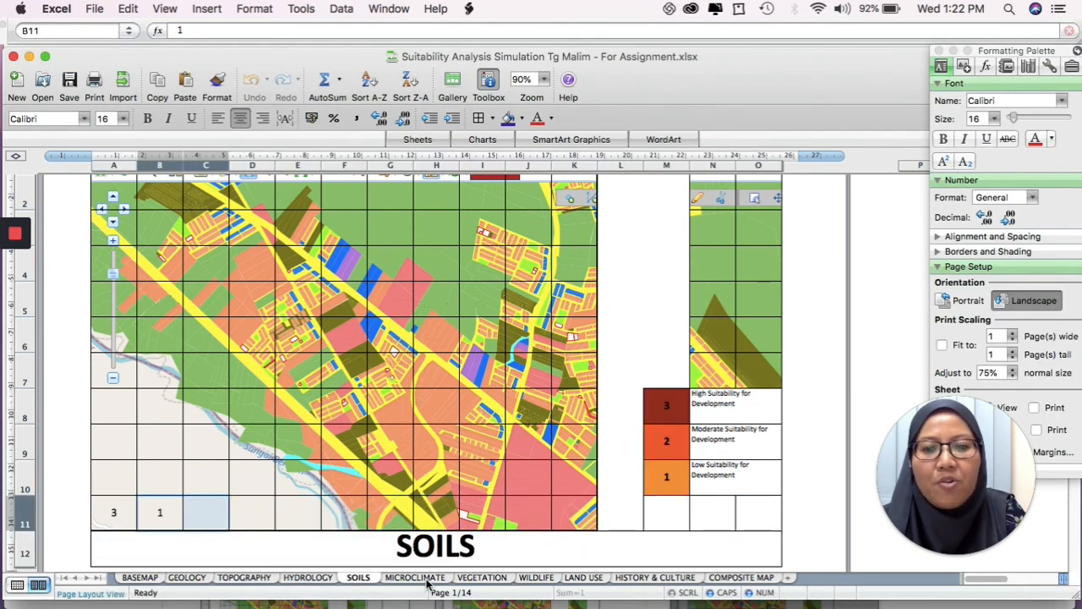
pyautogui.click(427, 582)
pyautogui.click(487, 582)
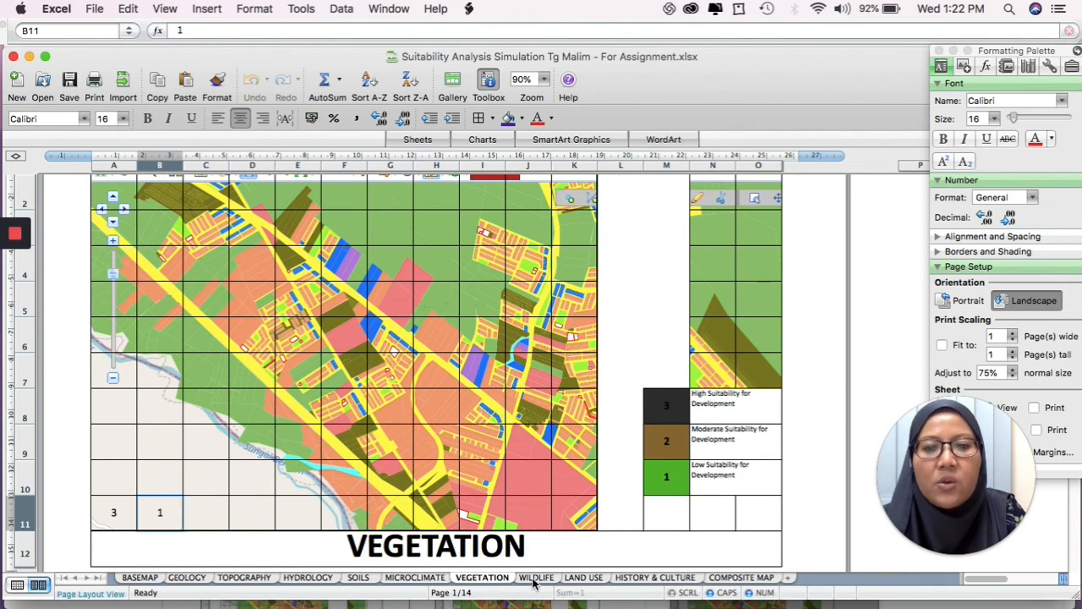
pyautogui.click(533, 582)
pyautogui.click(582, 580)
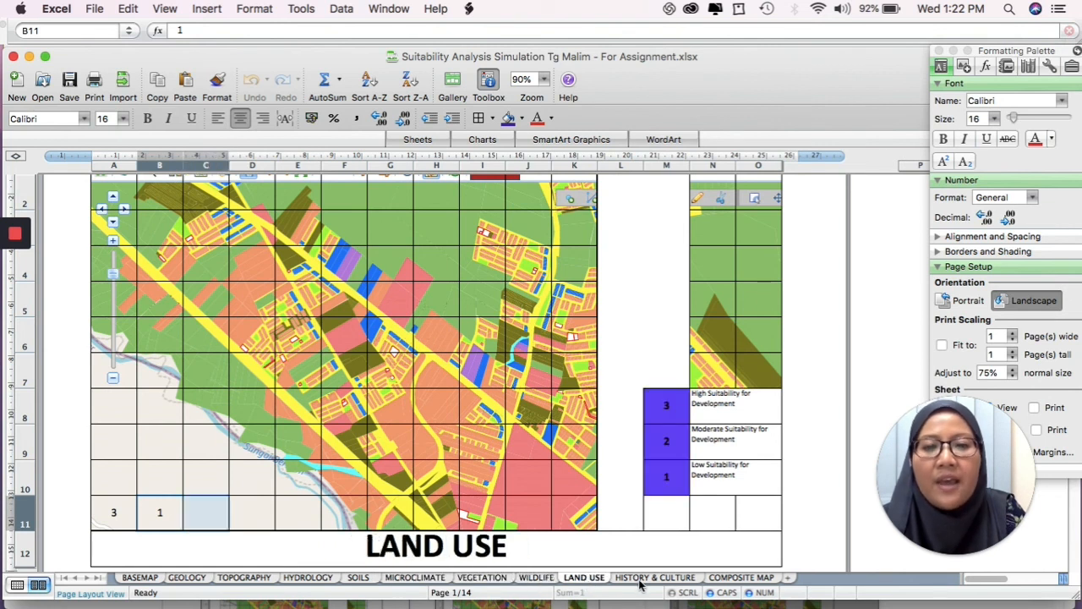
pyautogui.click(640, 582)
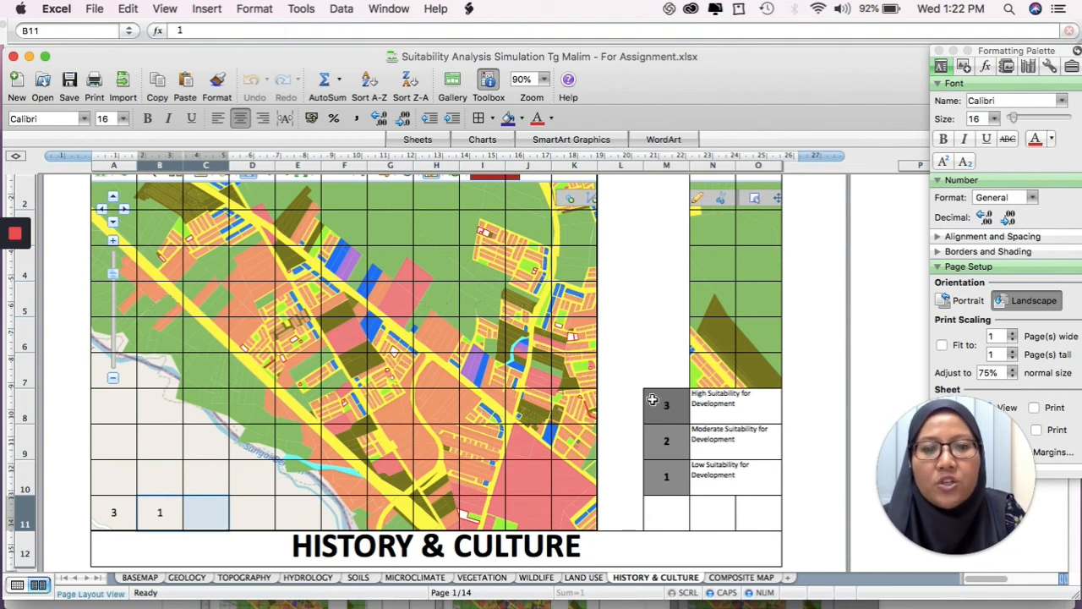
# - Examine the COMPOSITE MAP sheet's total-score grid and legend, comparing it with the GEOLOGY sheet
pyautogui.click(741, 577)
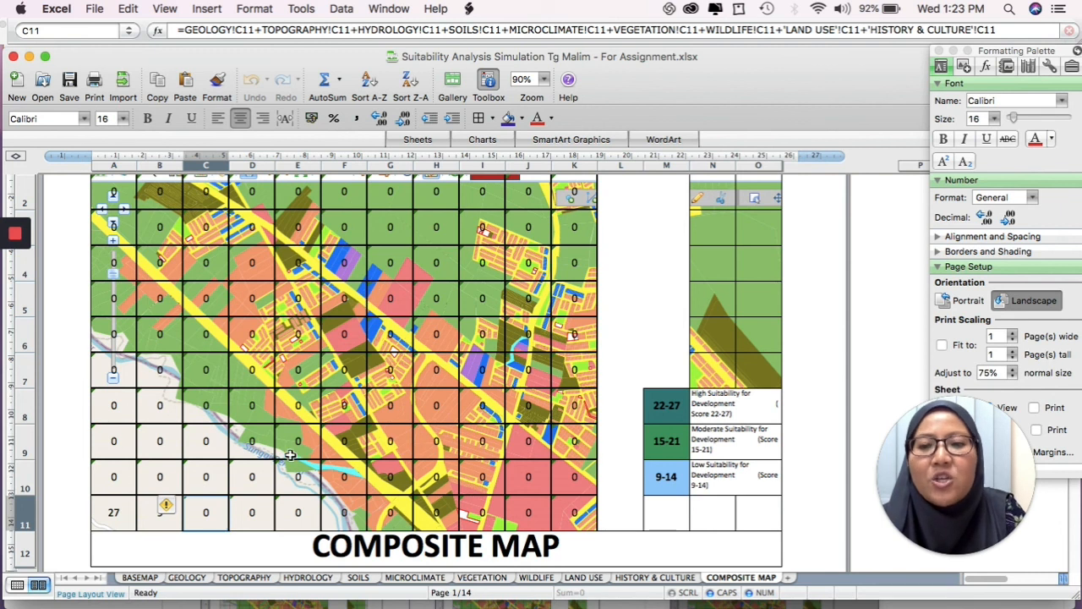
pyautogui.click(188, 578)
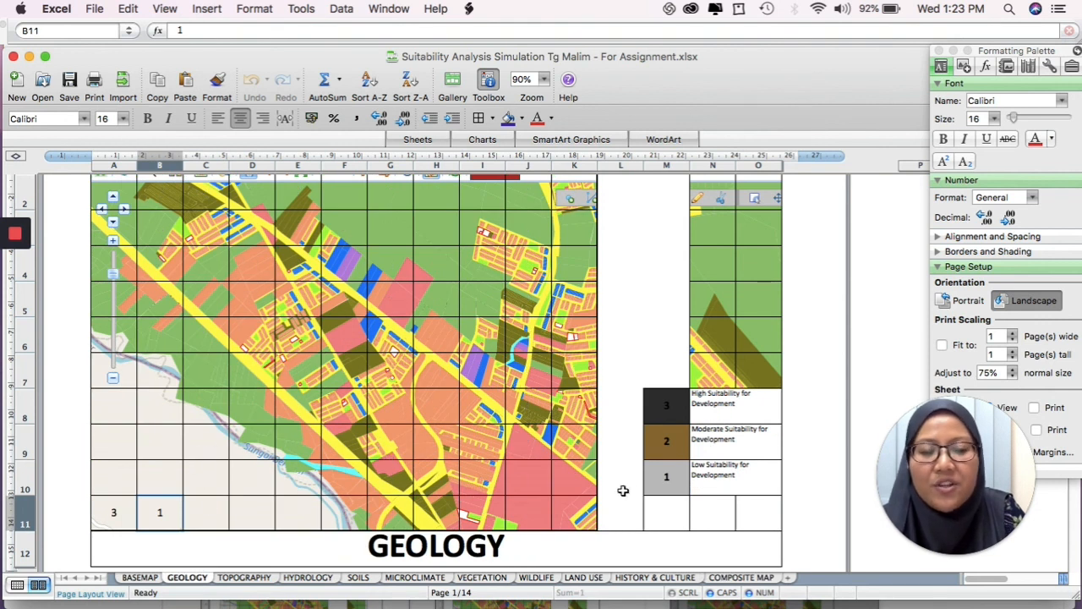
pyautogui.click(741, 578)
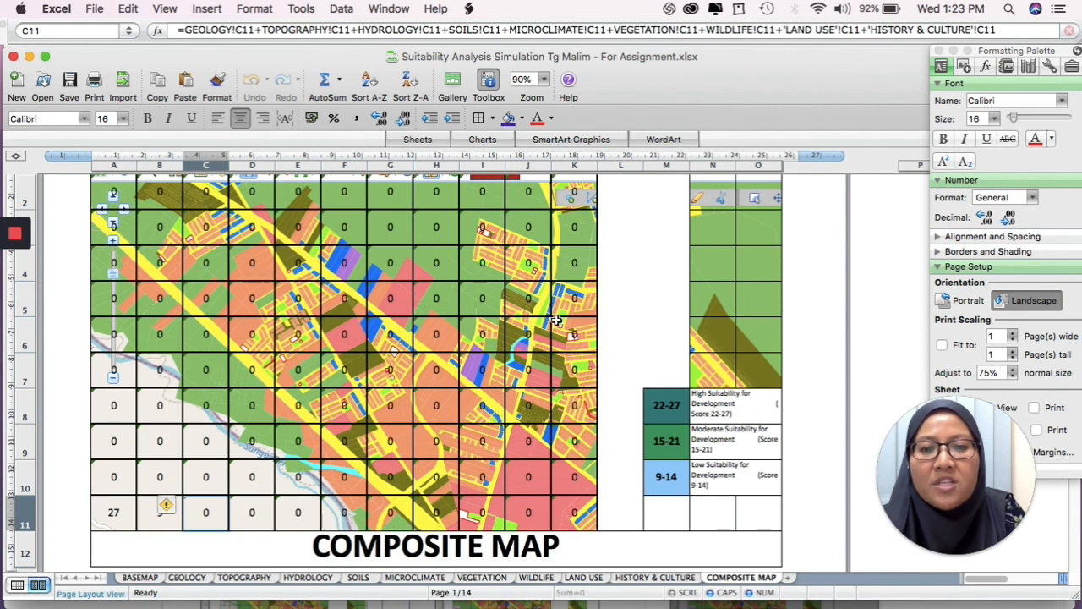